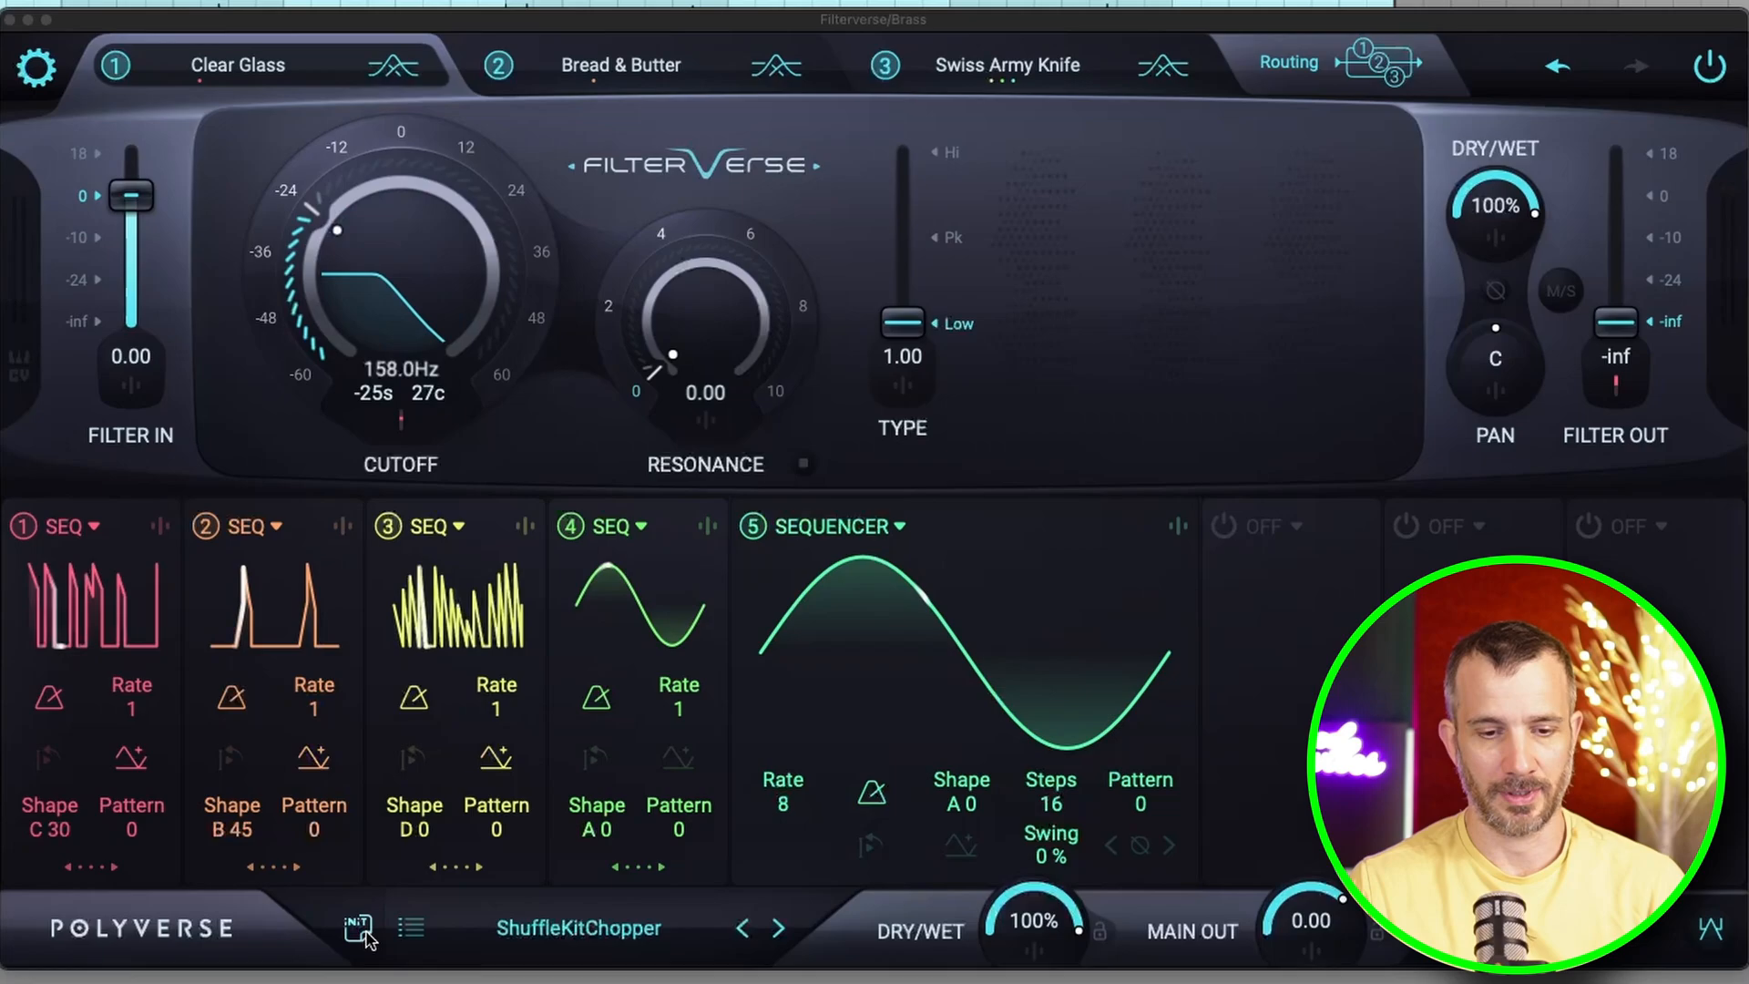
- Reset the plugin to the Init preset and route all three filters fully in parallel
left_click(598, 794)
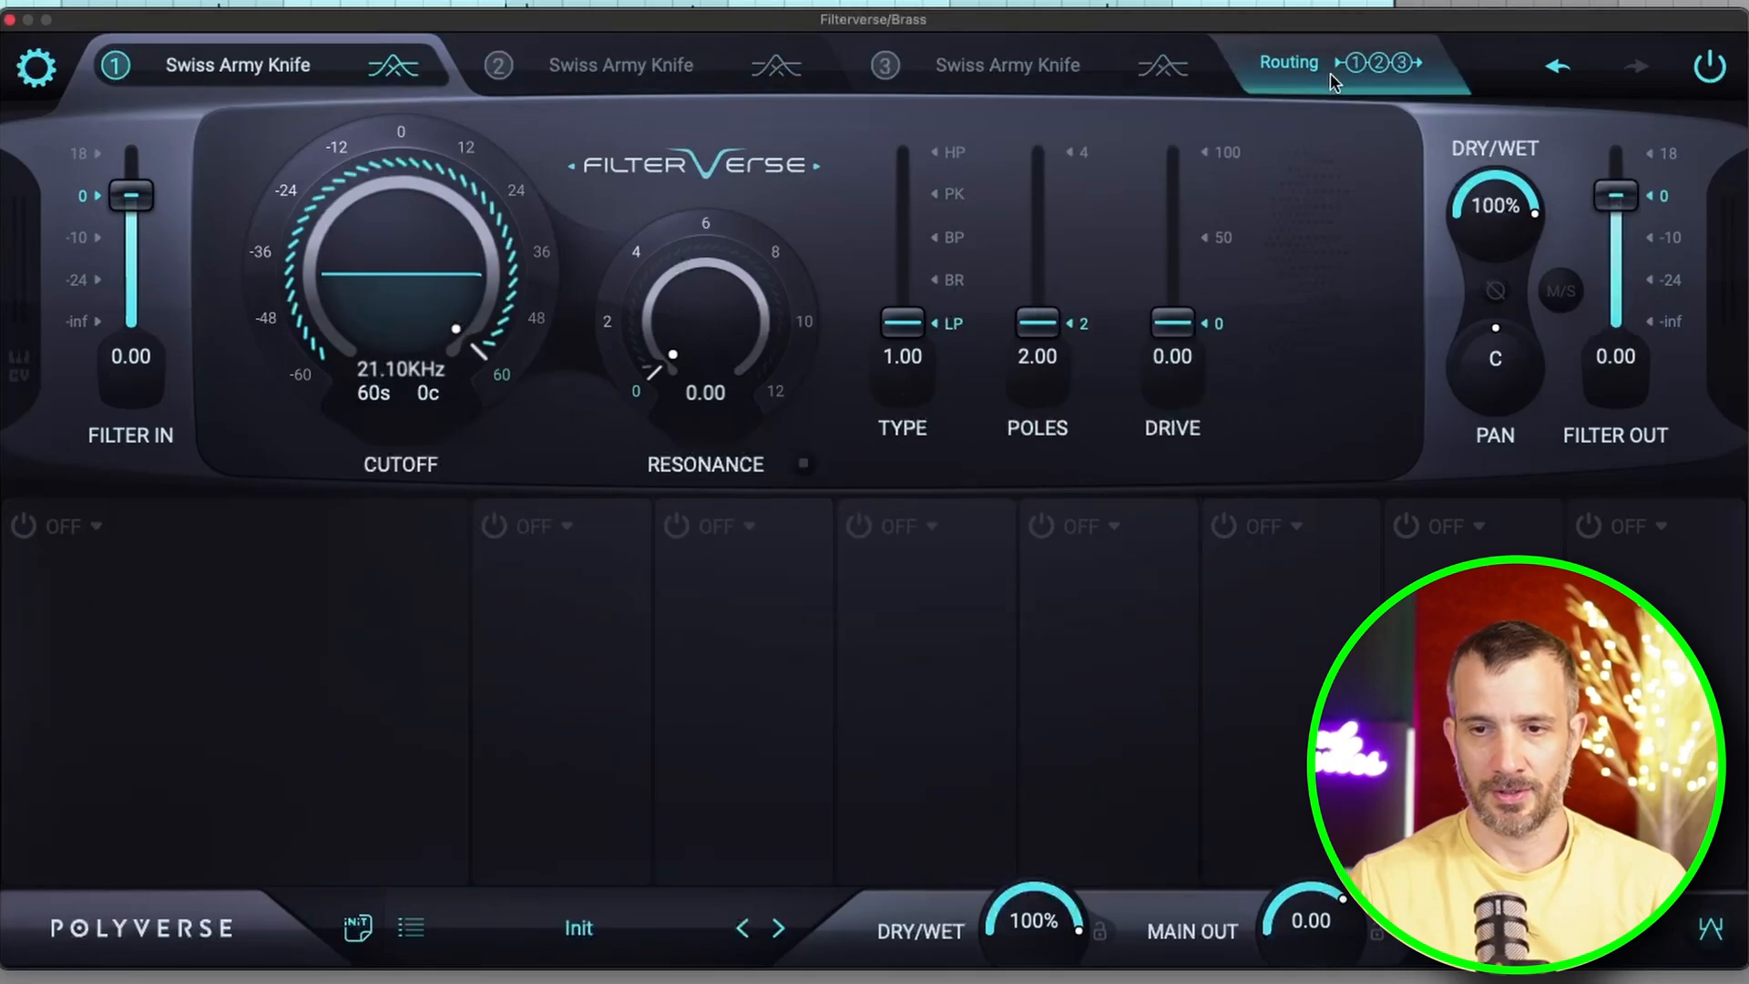
left_click(1361, 70)
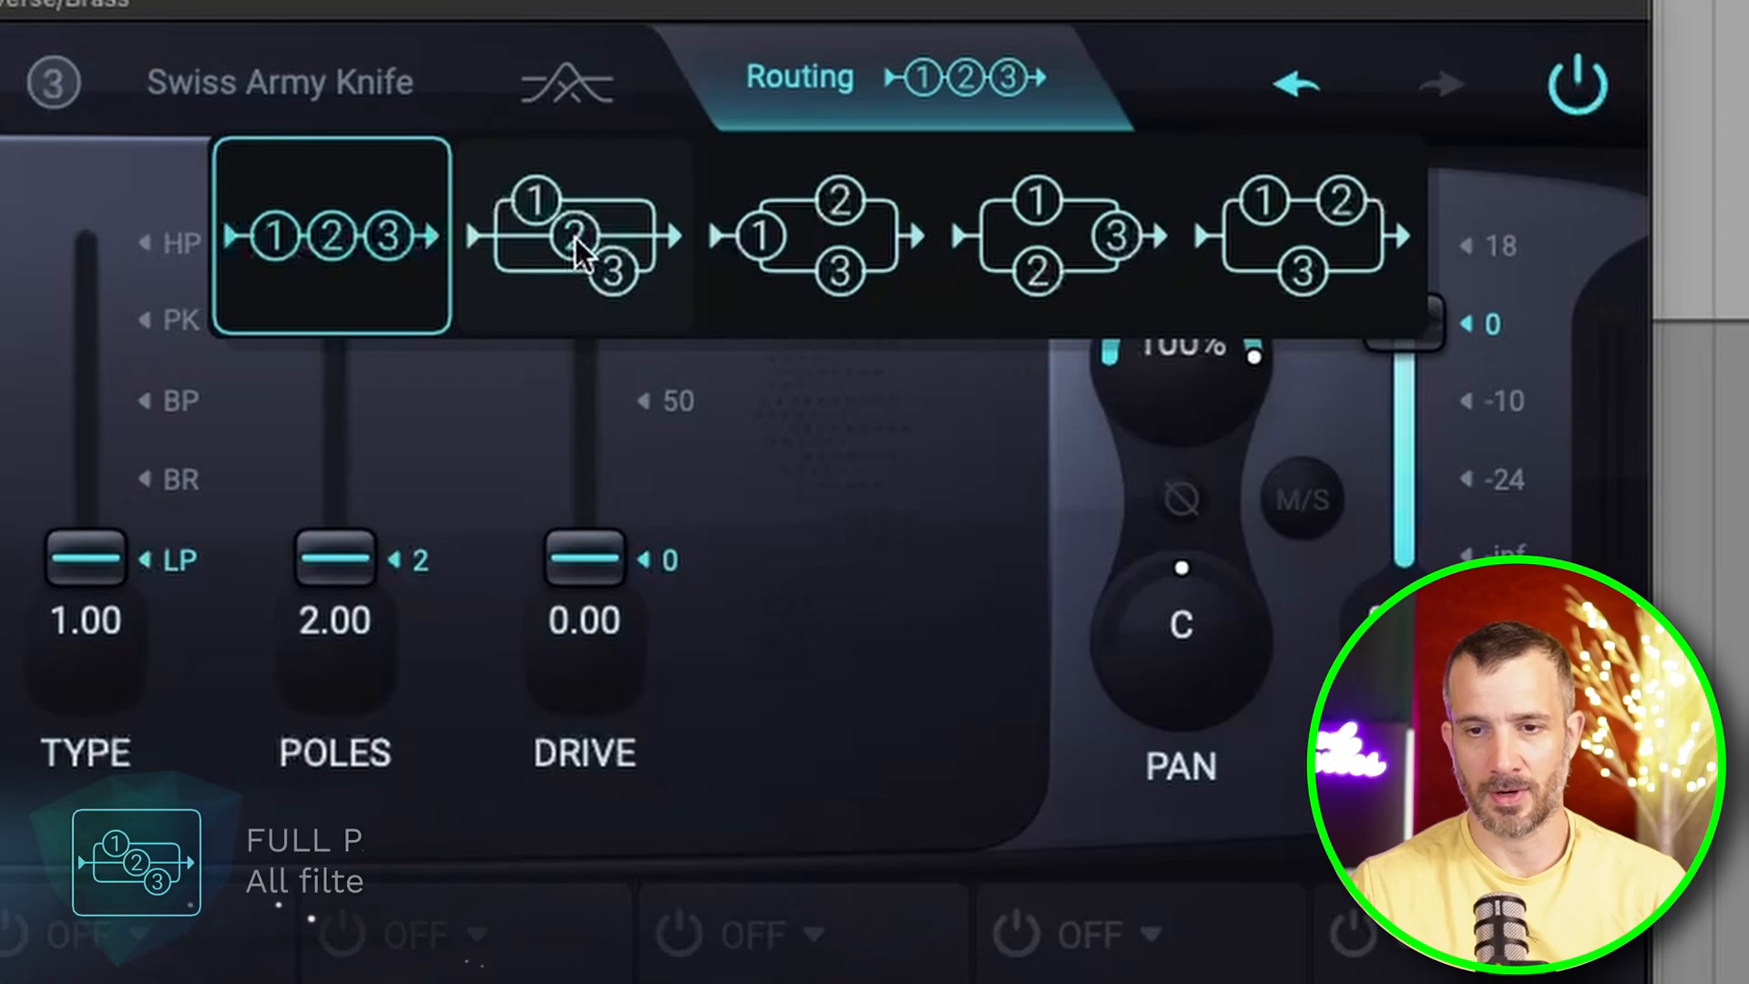
left_click(588, 242)
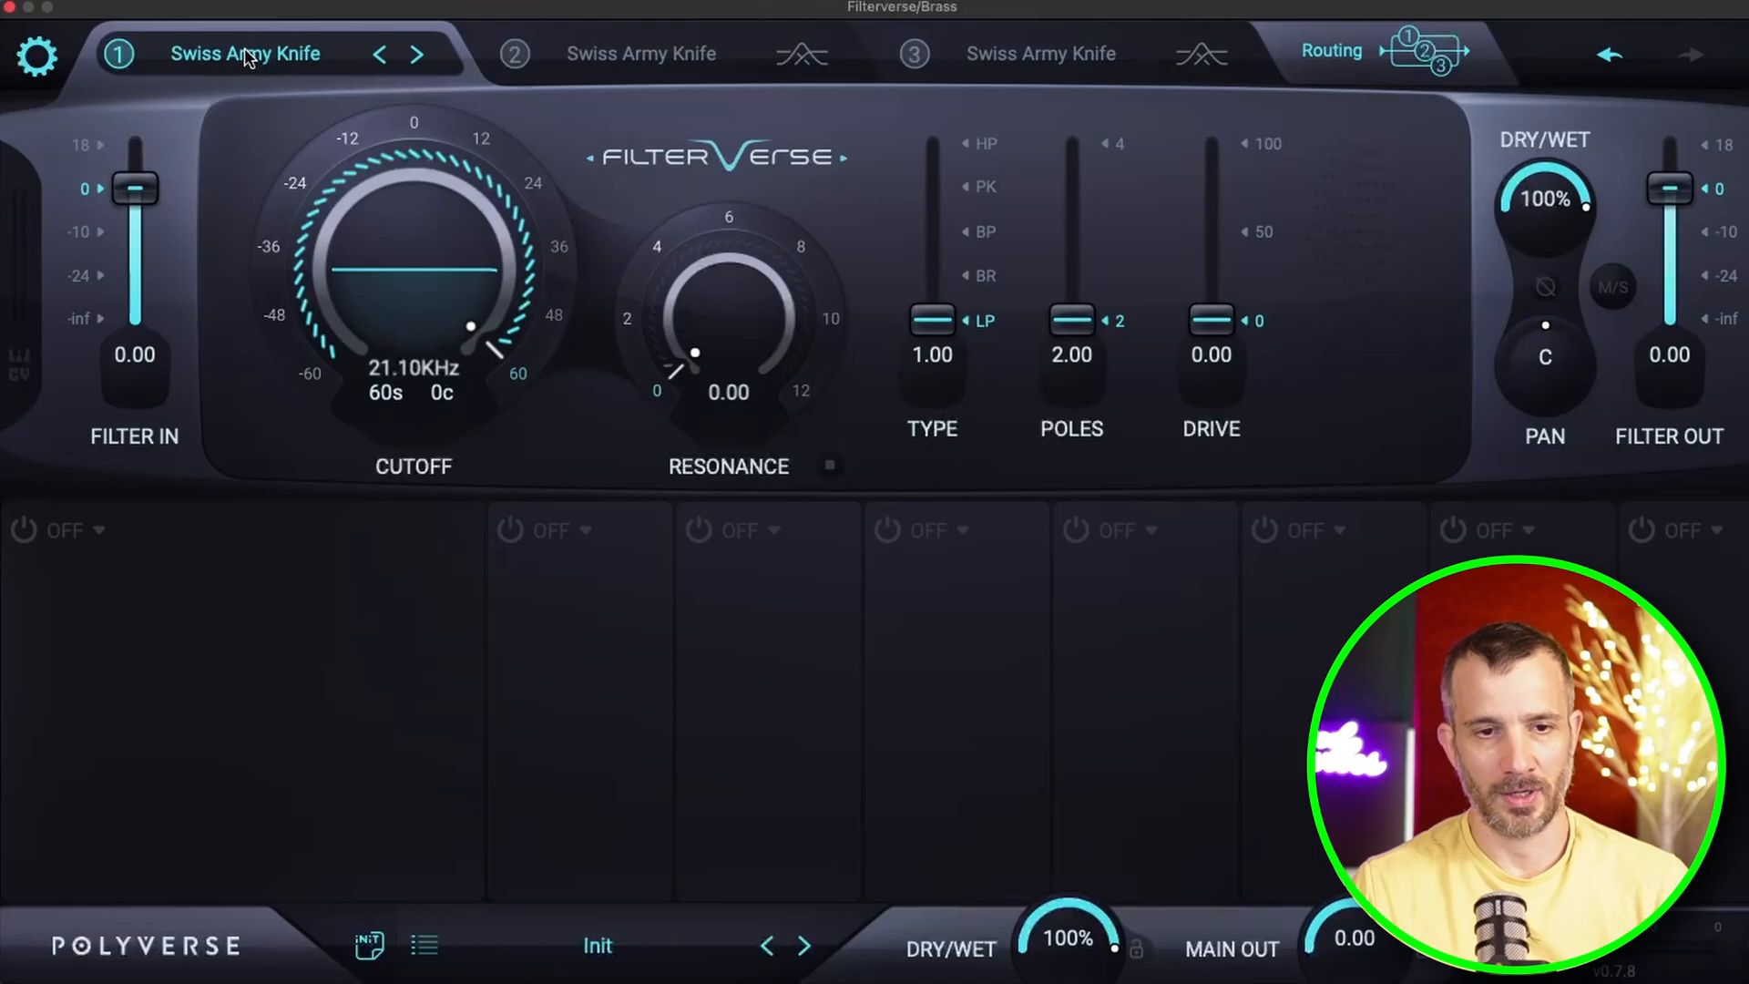
- Change filter 1 to Clear Glass and pull its Filter Out level down to -inf
left_click(246, 56)
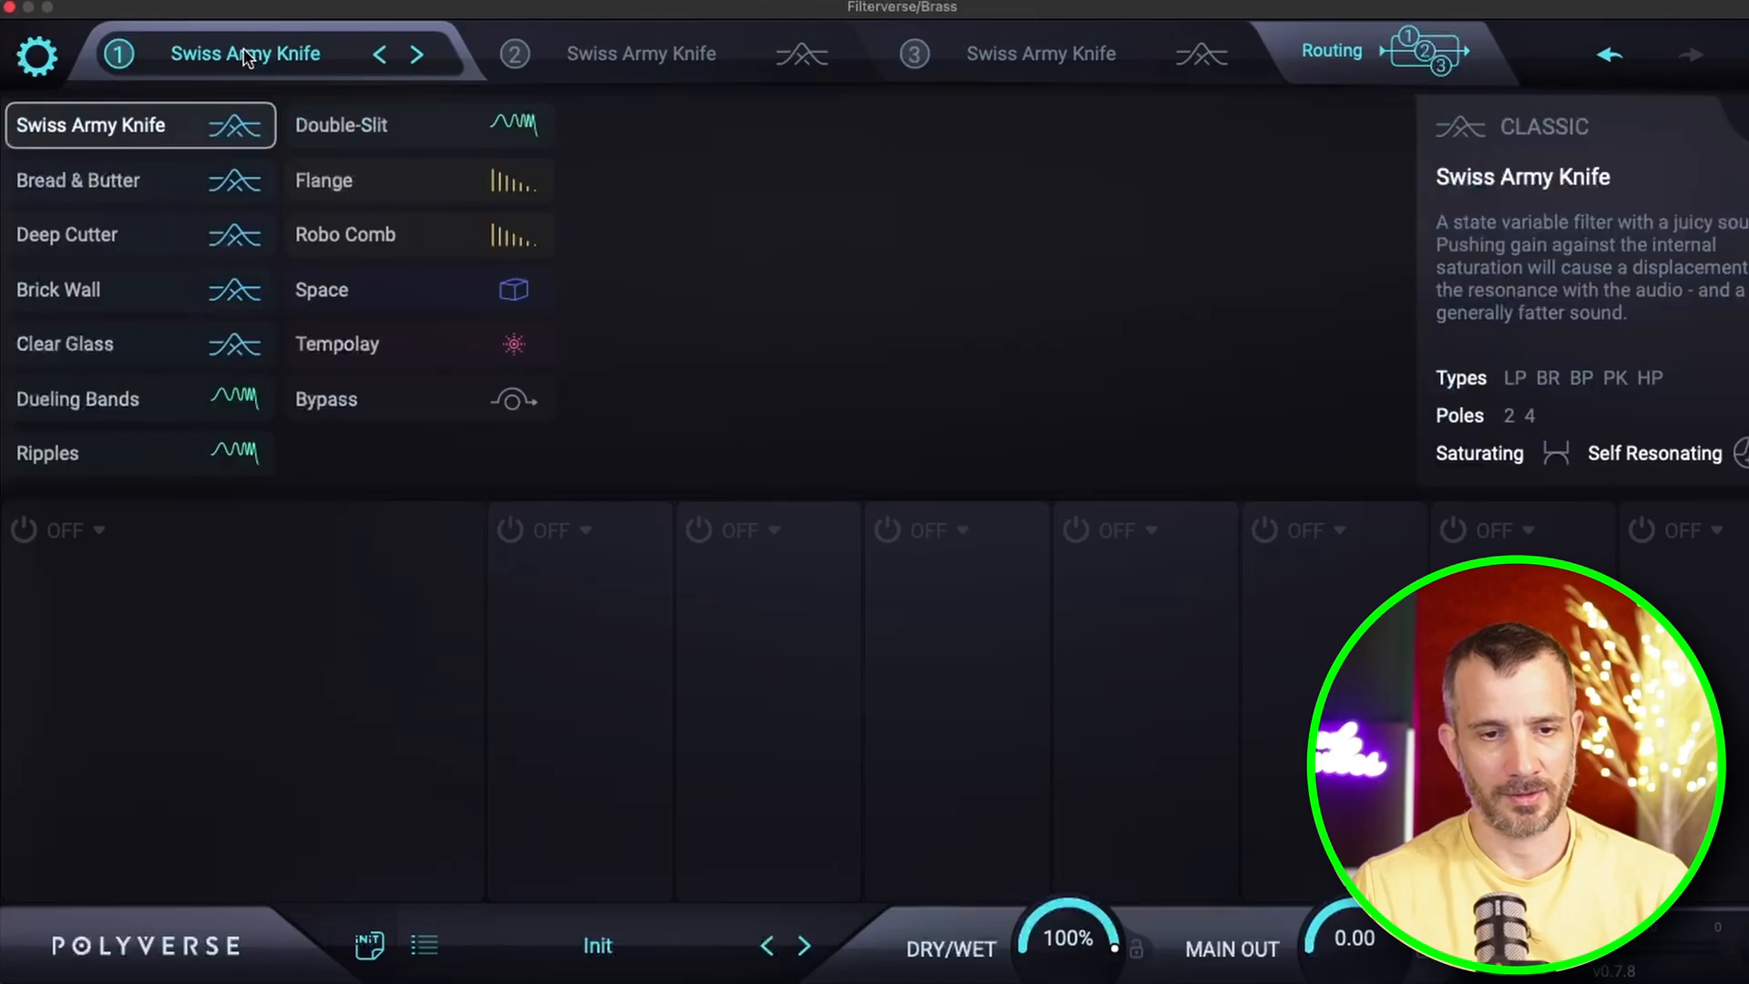
left_click(73, 344)
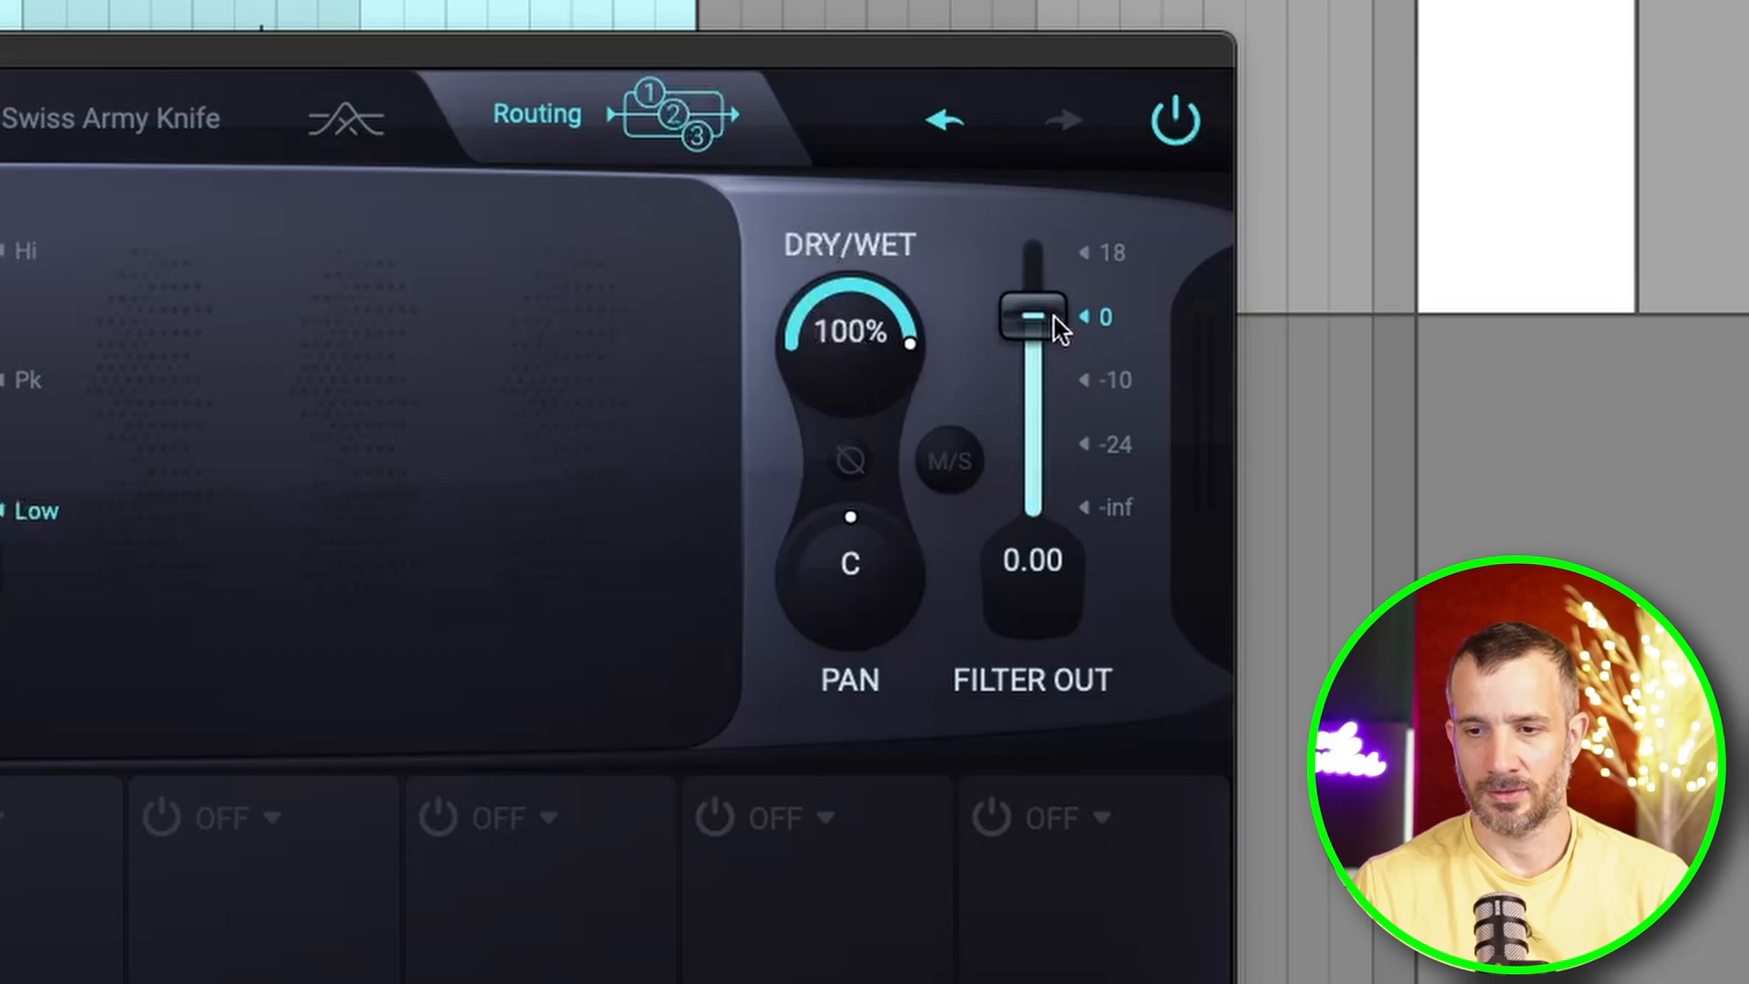
left_click_drag(1057, 328, 1061, 867)
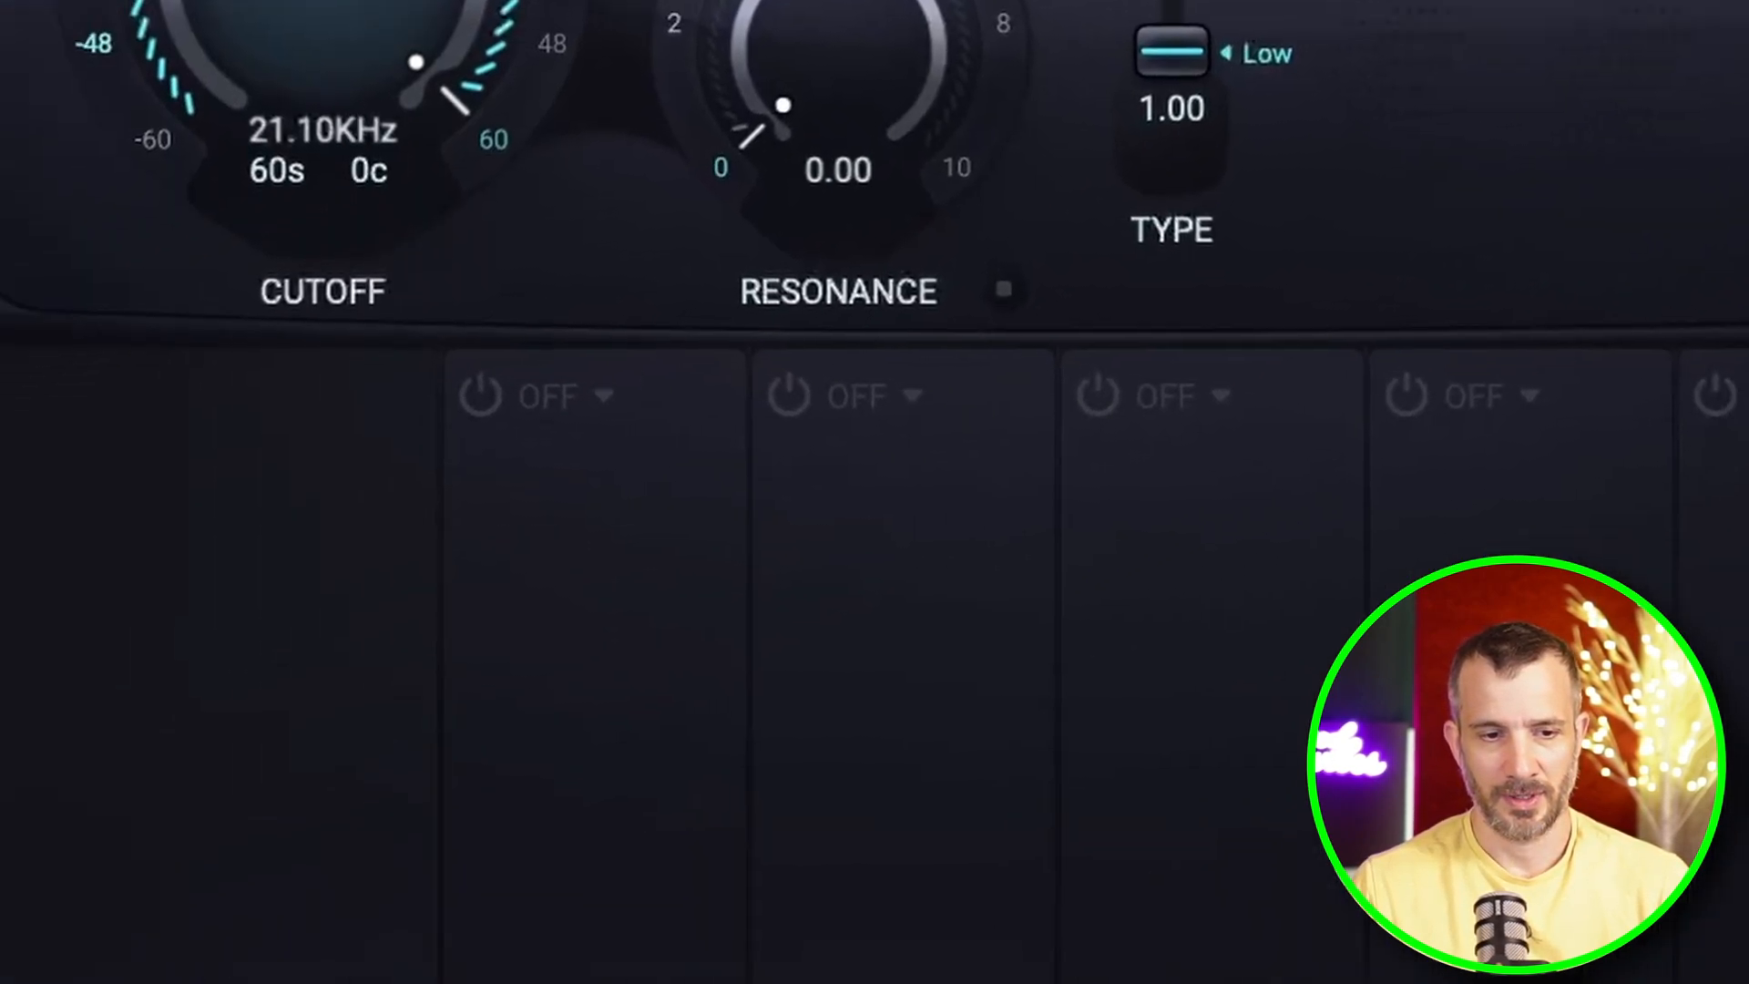
- Activate the first modulator slot as a Sequencer and set its Shape to C 30
left_click(257, 170)
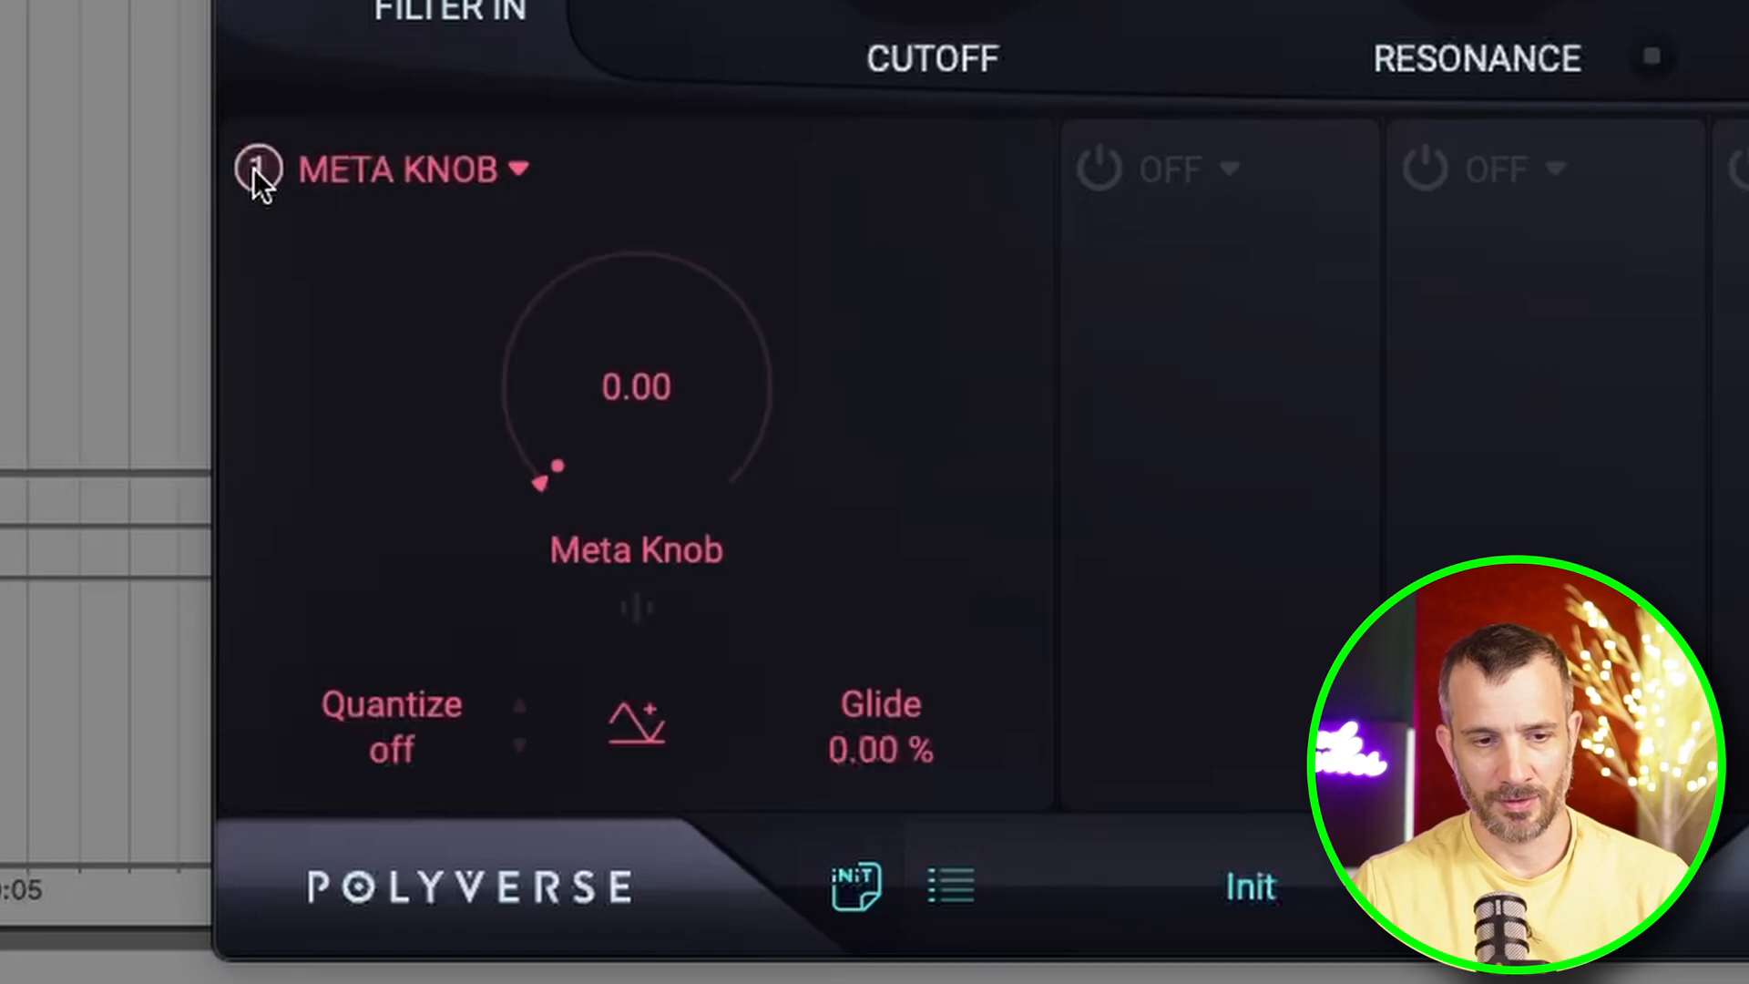
left_click(519, 171)
left_click(405, 557)
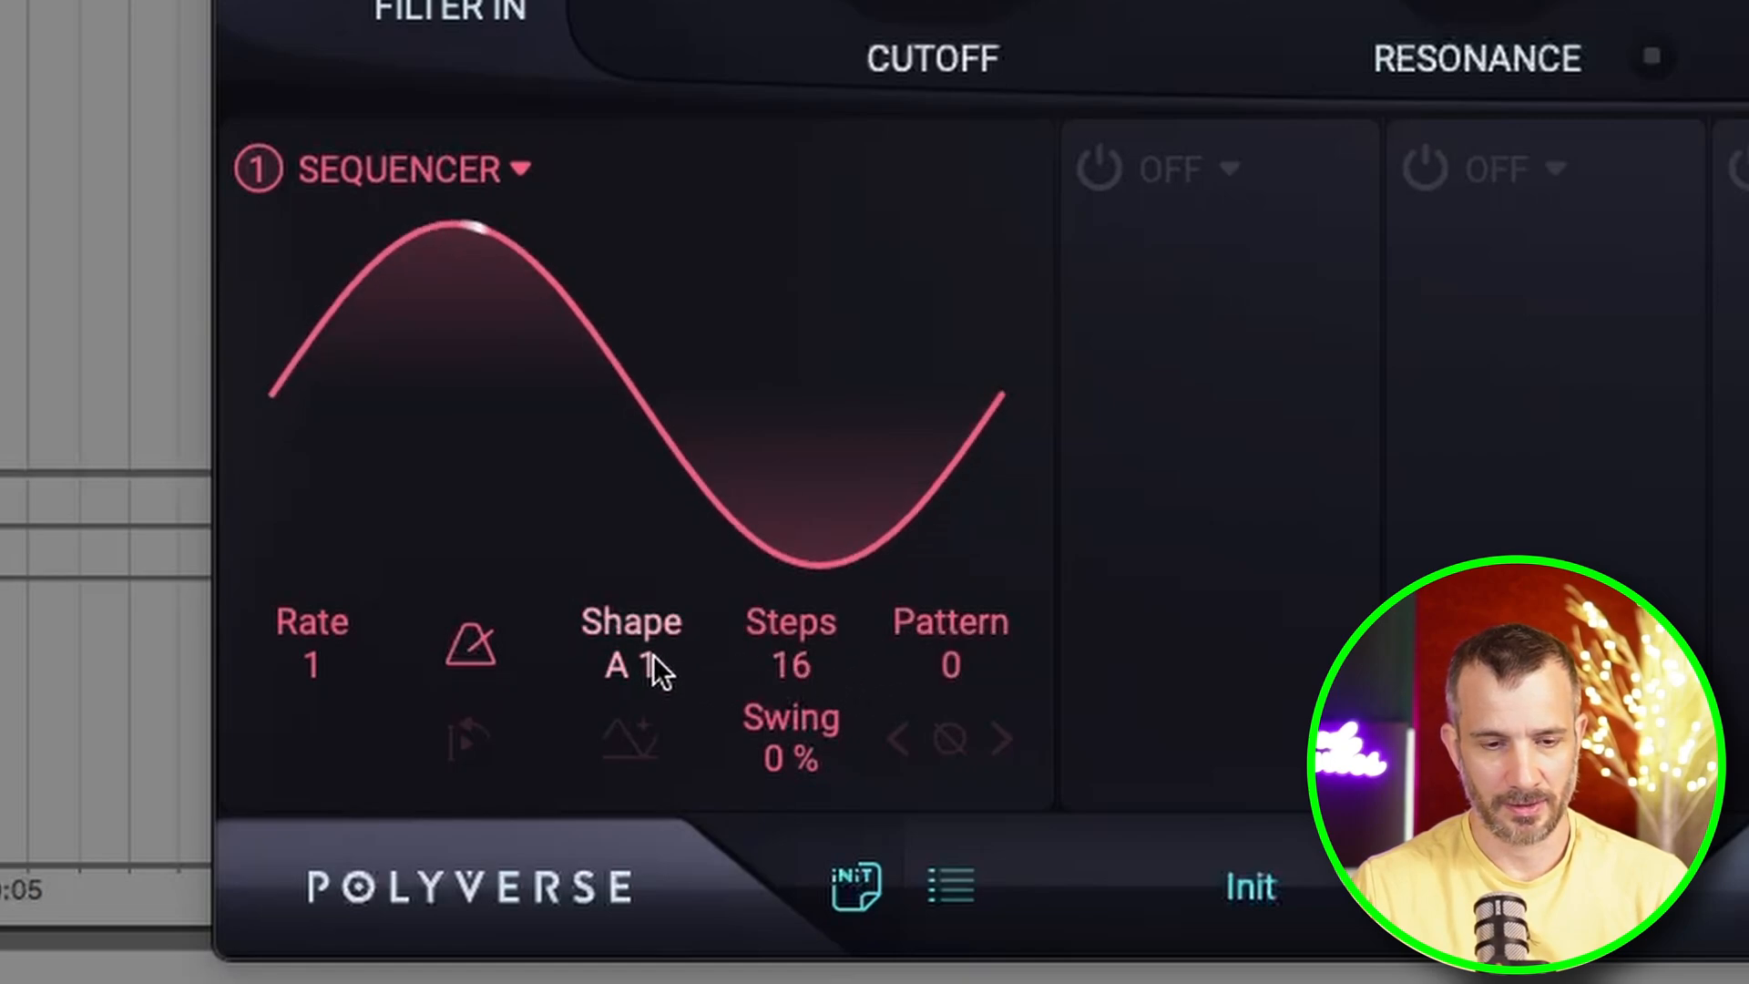
left_click_drag(653, 654, 680, 620)
left_click_drag(723, 554, 957, 4)
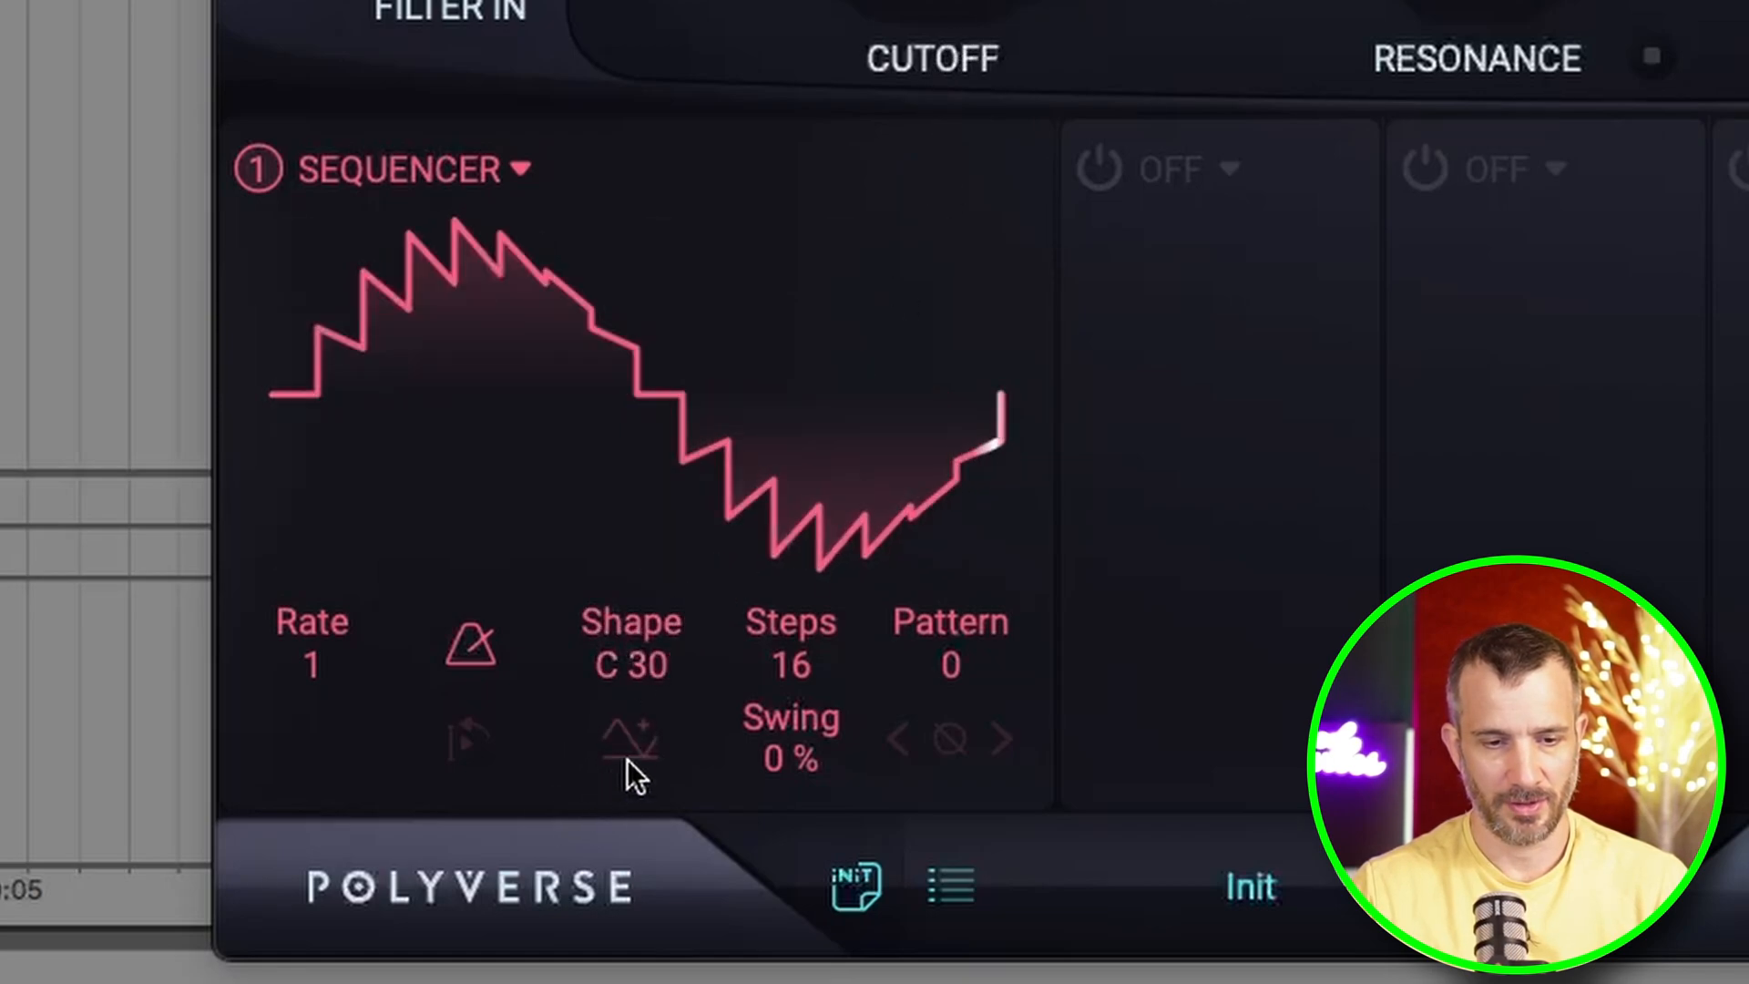
- Redraw sequencer 1 with raised steps 1, 3, 6, 8, 9 and 12 and all others at minimum, and set Swing to 30%
left_click(628, 758)
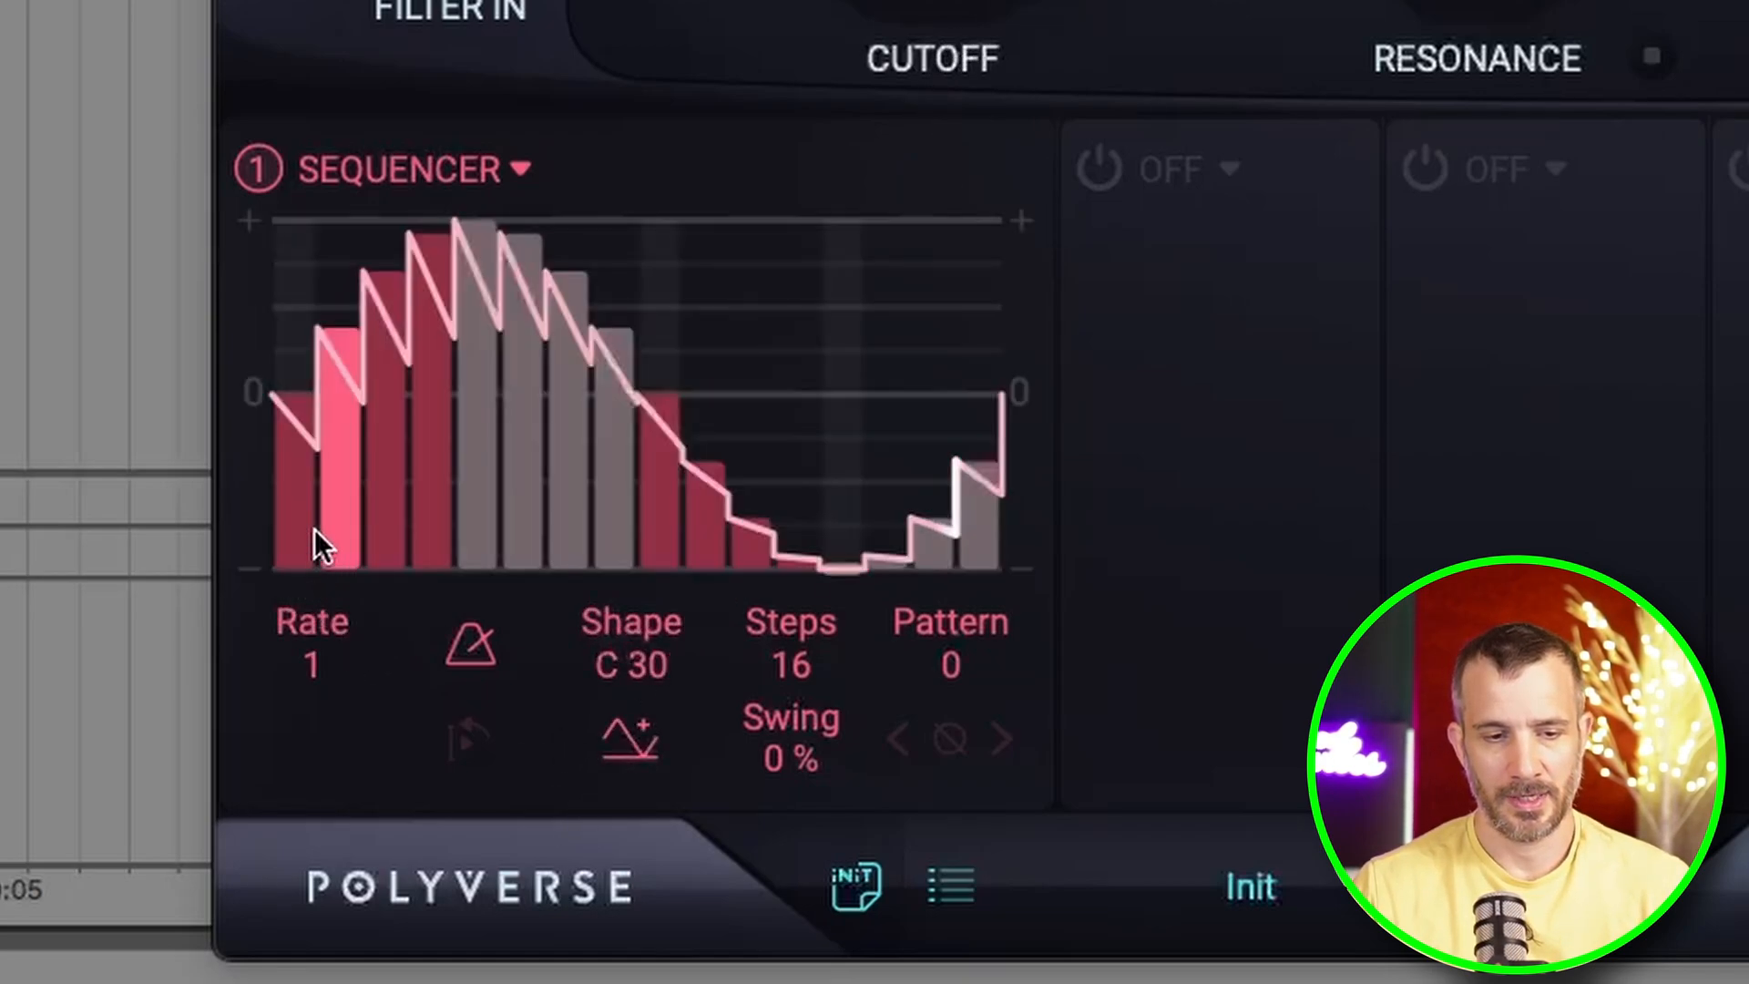
mouse_move(314, 529)
left_mouse_down()
mouse_move(282, 559)
mouse_move(1001, 595)
left_mouse_up()
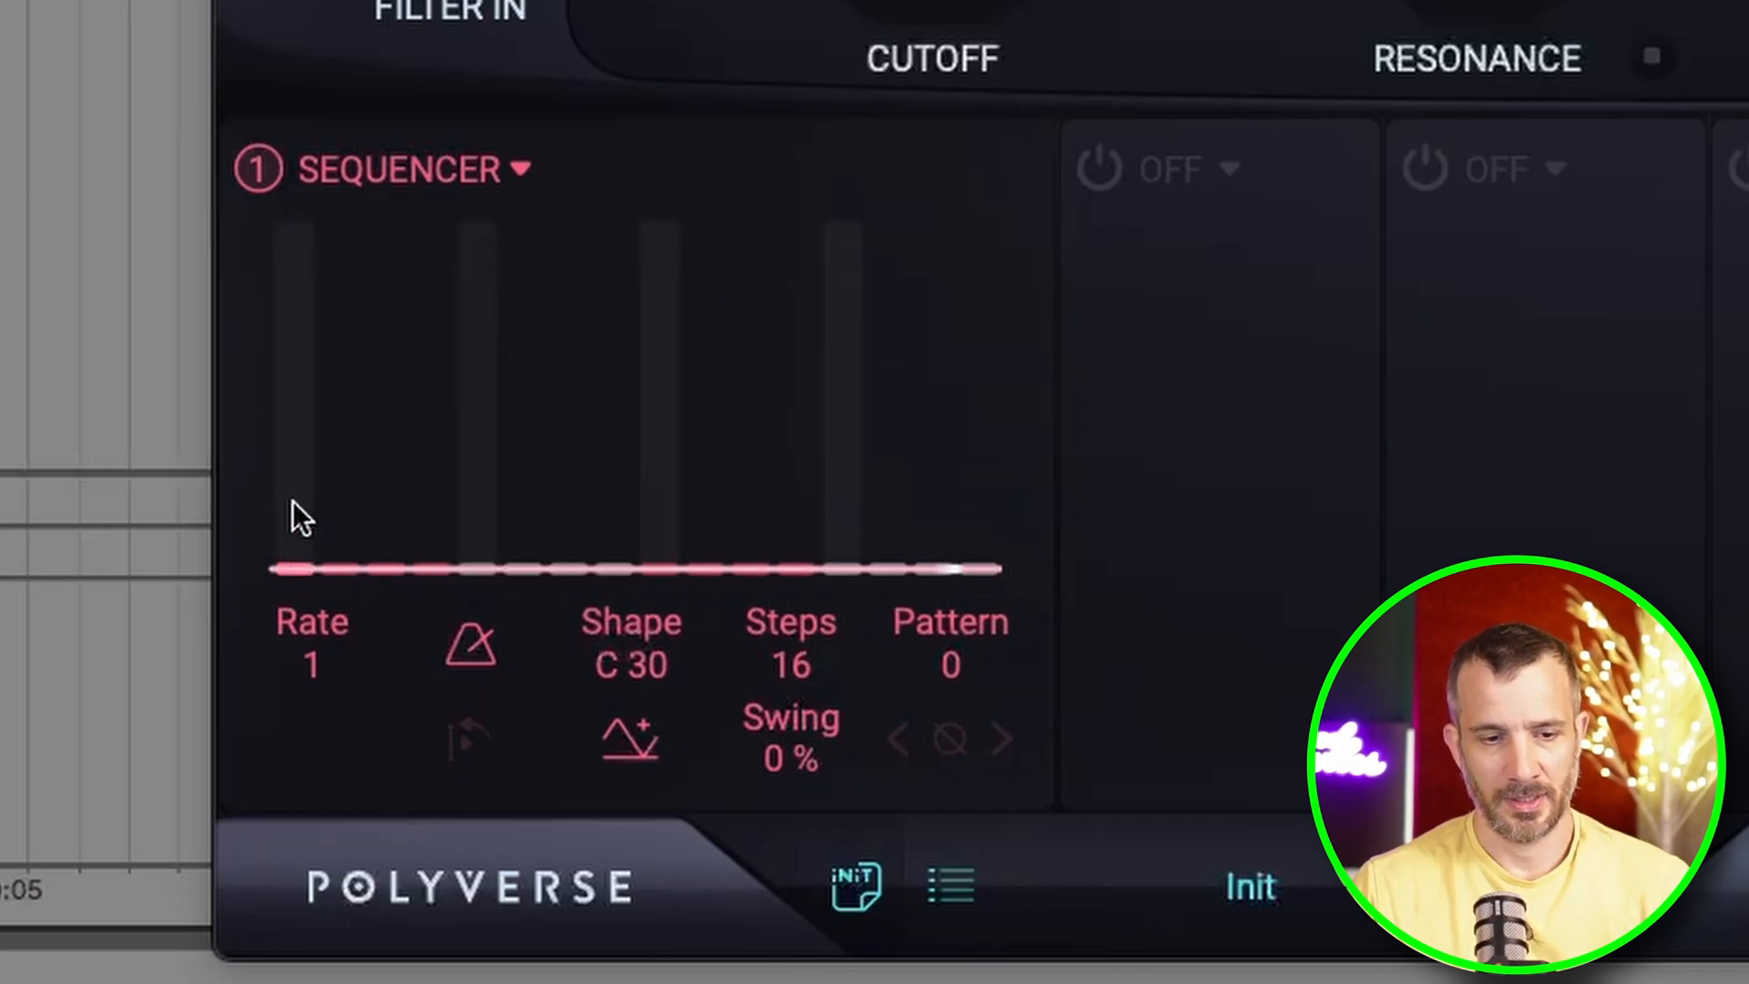
mouse_move(293, 498)
left_mouse_down()
mouse_move(321, 330)
mouse_move(293, 279)
left_mouse_up()
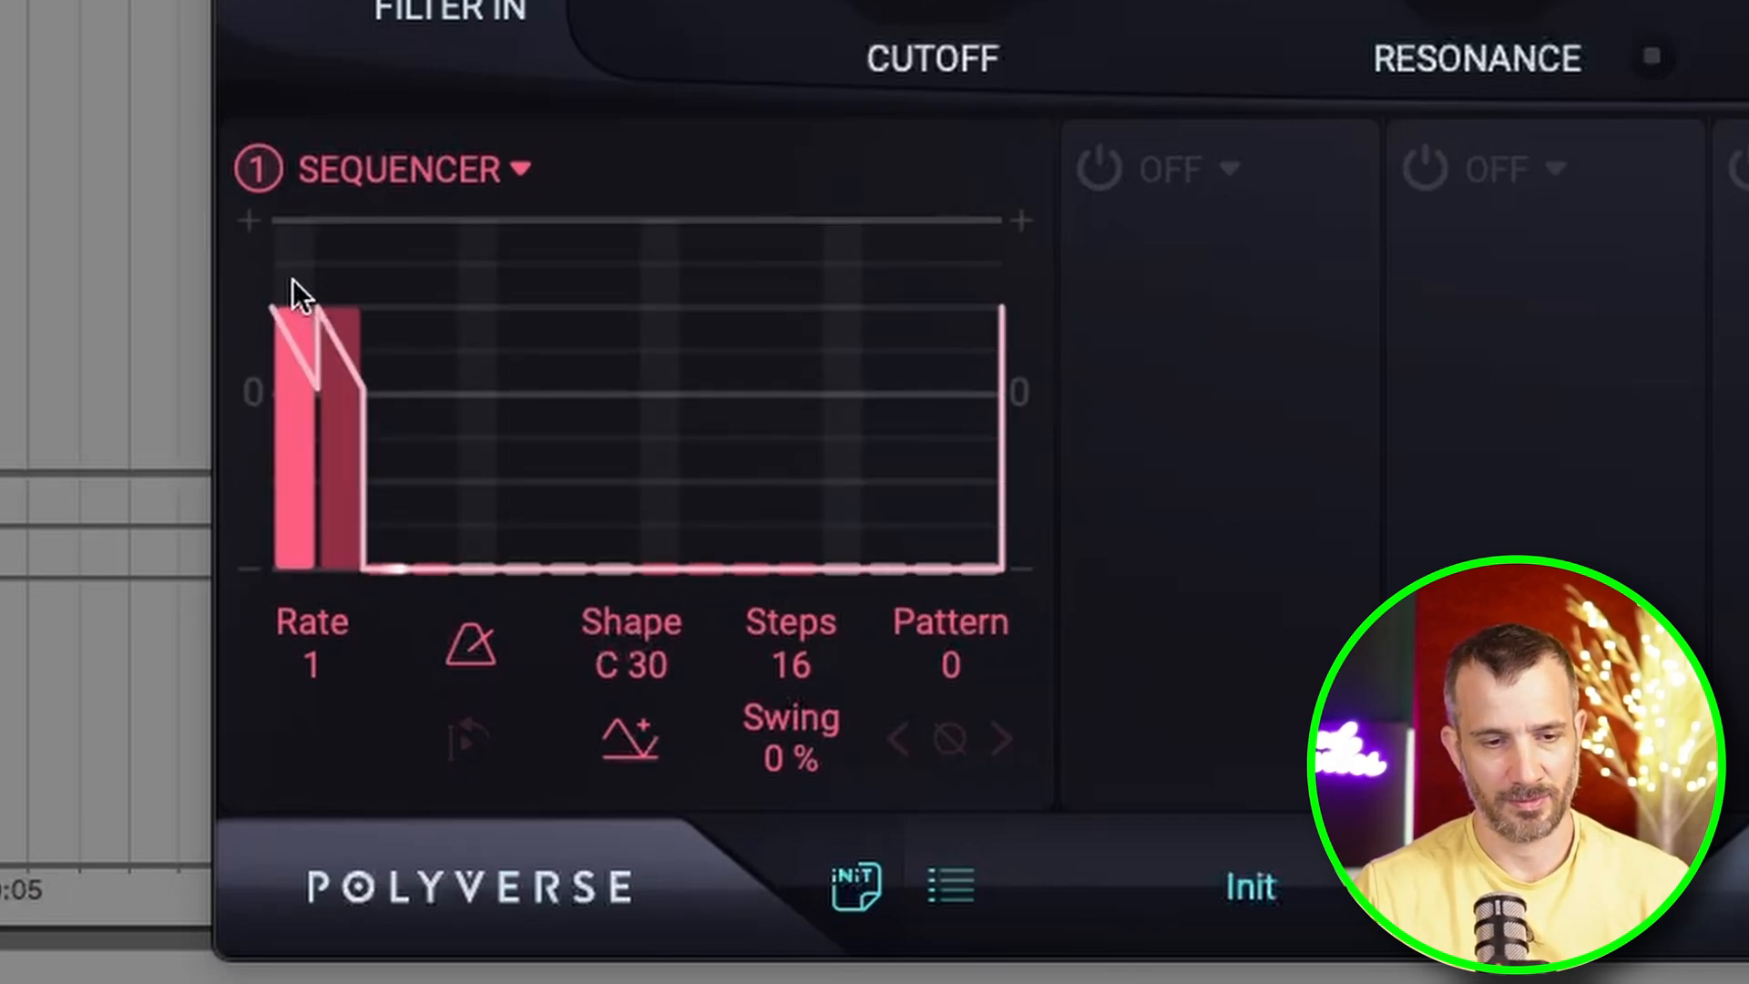
mouse_move(320, 387)
left_mouse_down()
mouse_move(315, 610)
mouse_move(375, 532)
mouse_move(403, 244)
mouse_move(364, 197)
mouse_move(421, 319)
mouse_move(419, 589)
mouse_move(507, 312)
mouse_move(801, 535)
mouse_move(801, 291)
left_mouse_up()
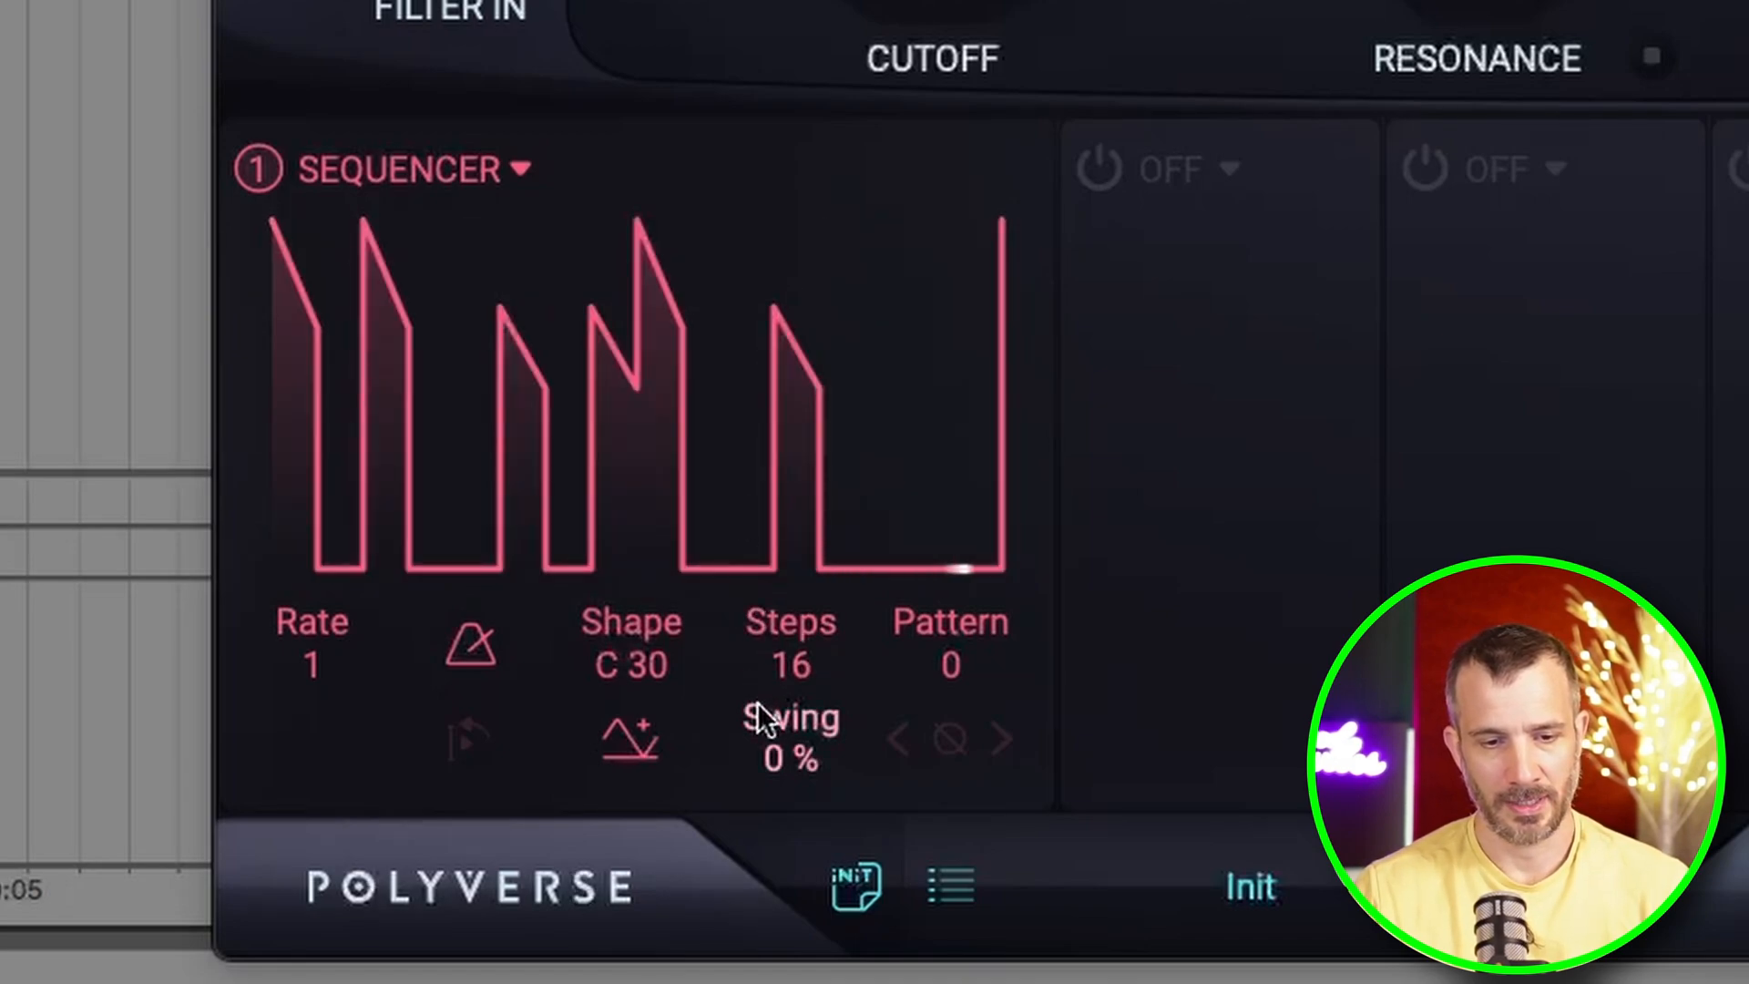
left_click_drag(781, 742, 831, 628)
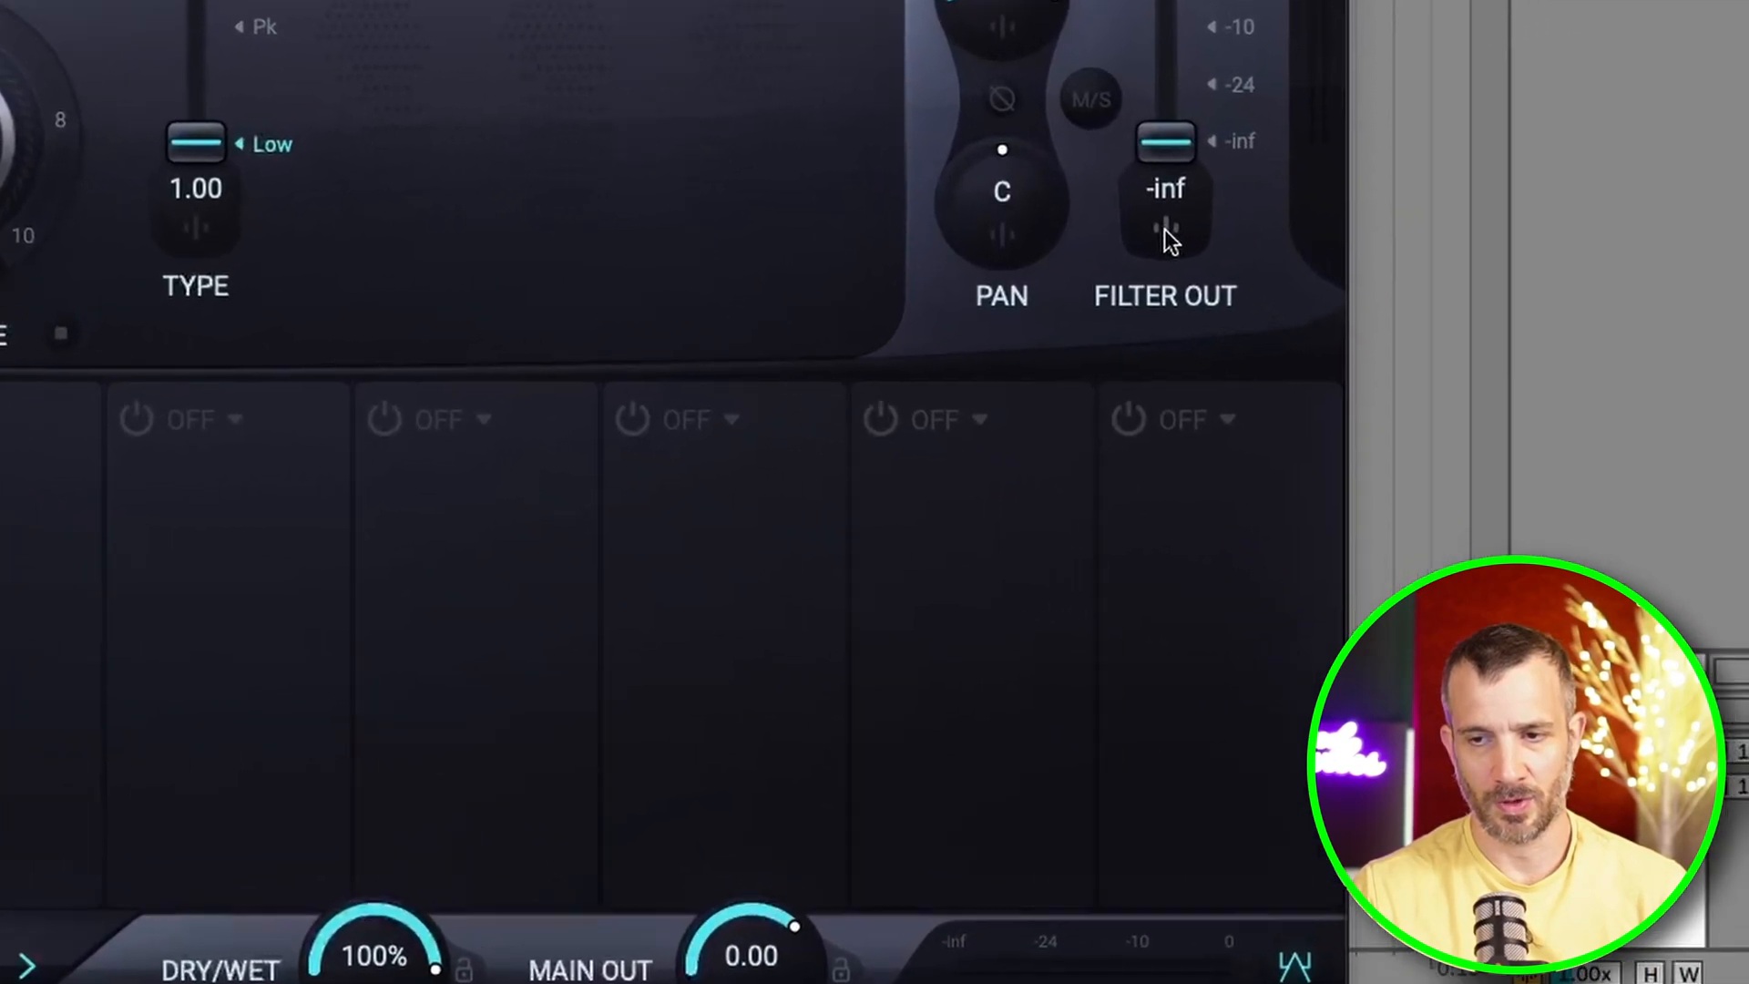
- Modulate filter 1's Filter Out with sequencer 1 at an amount of 100
left_click(1569, 368)
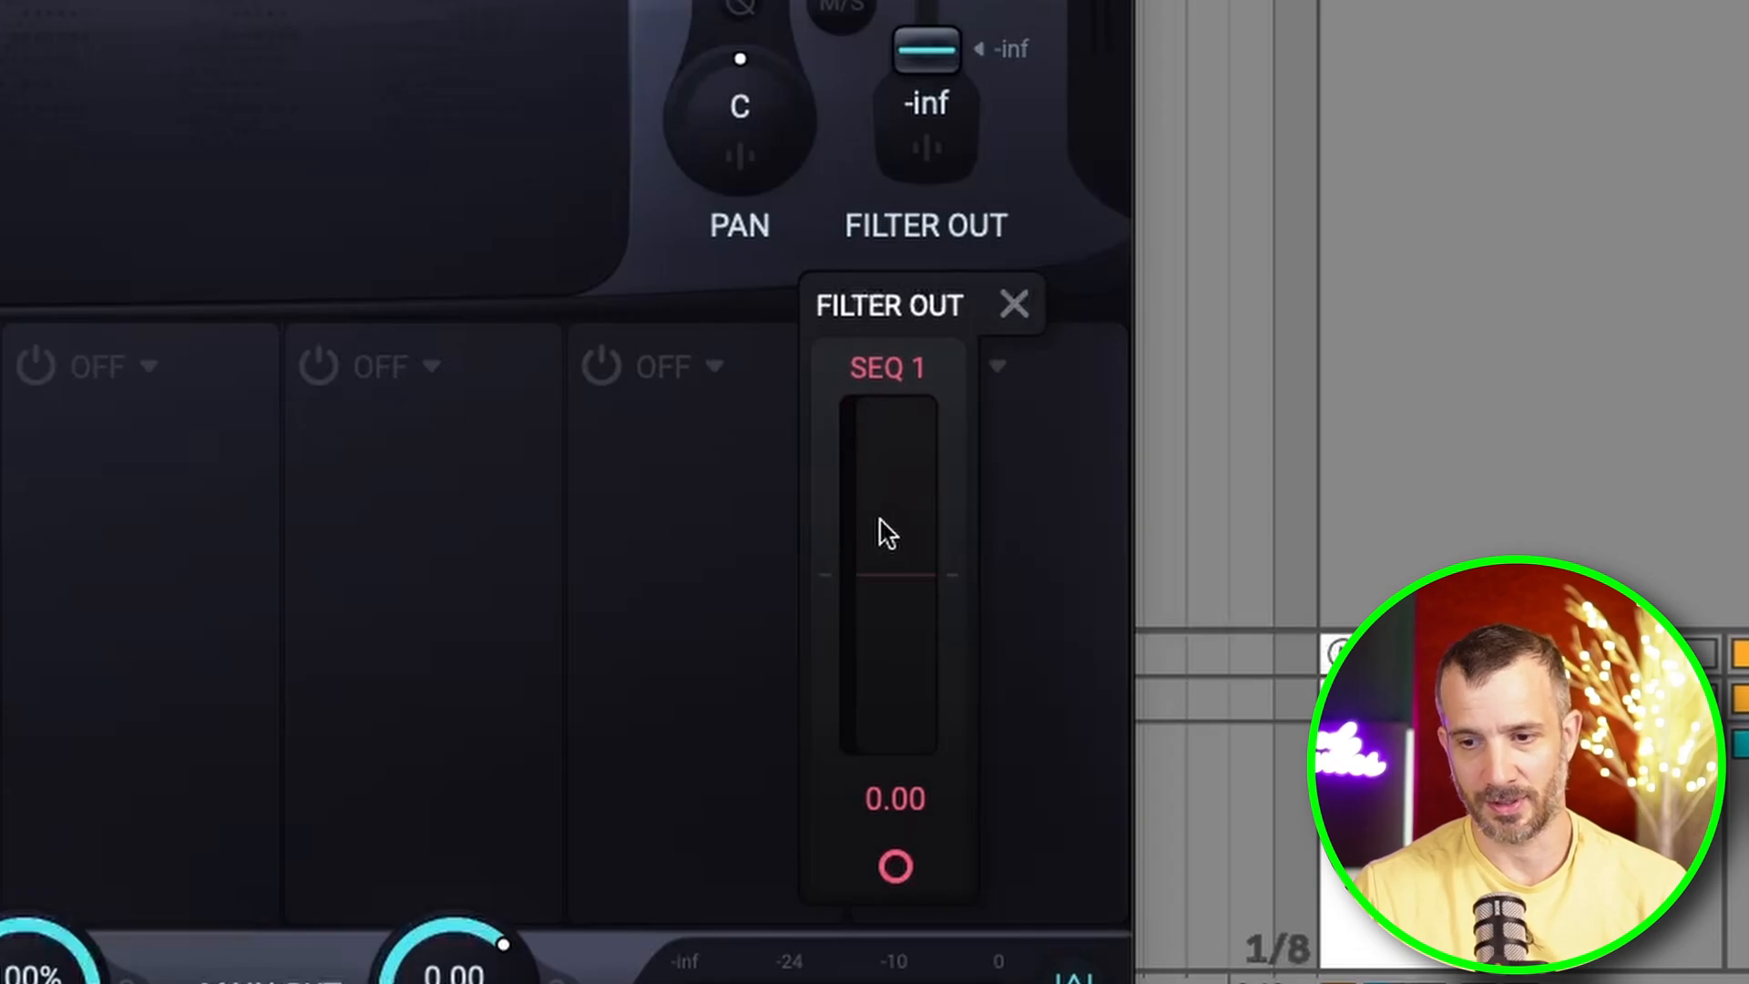
left_click_drag(882, 553, 905, 342)
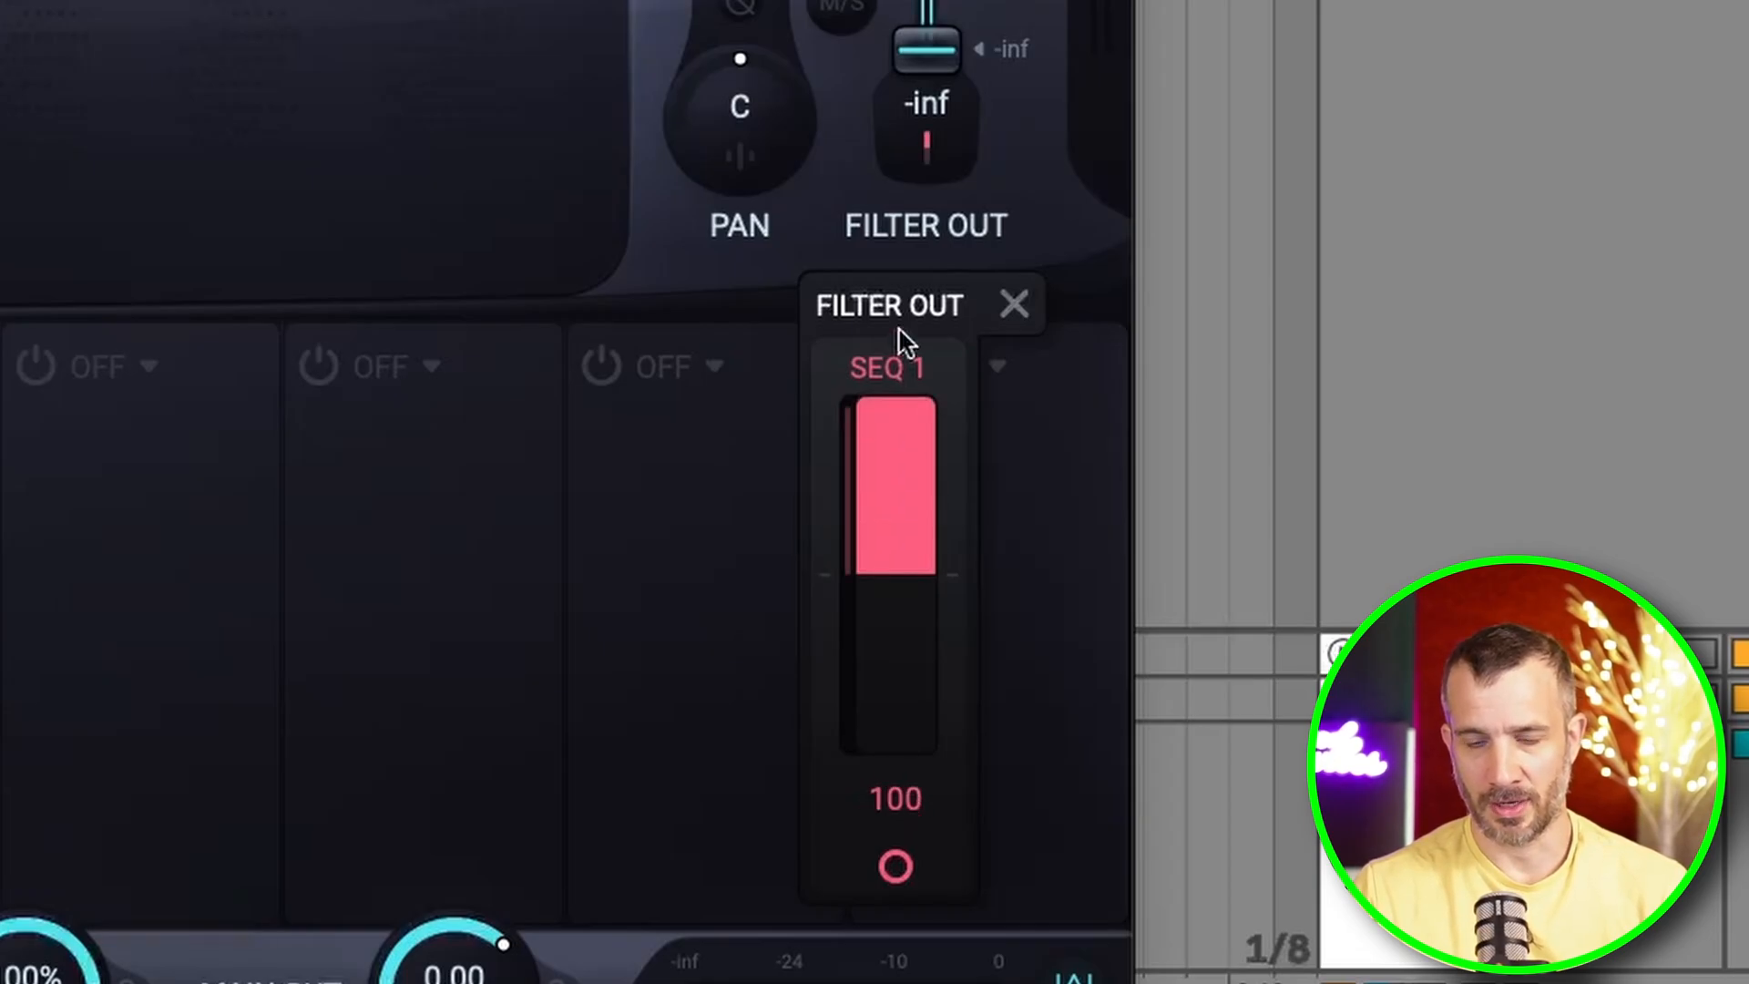
left_click(437, 38)
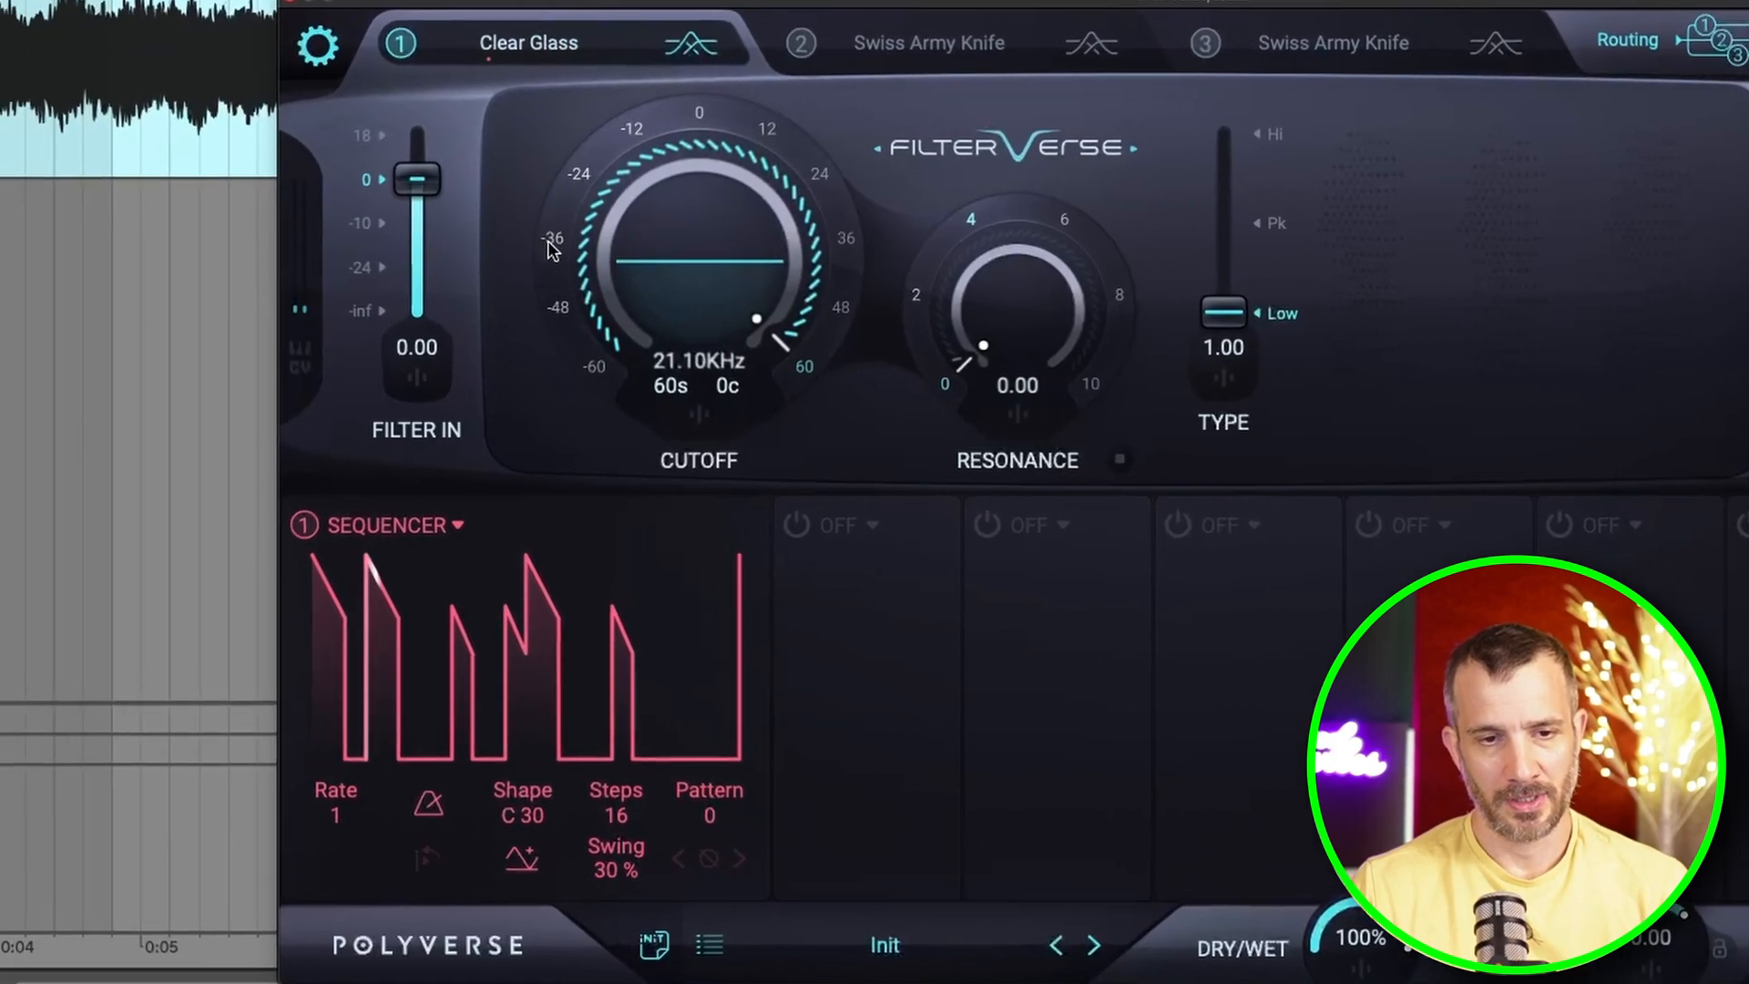
- Set filter 1's cutoff to 82.41 Hz and assign sequencer 1 to modulate it by a positive amount
left_click(551, 242)
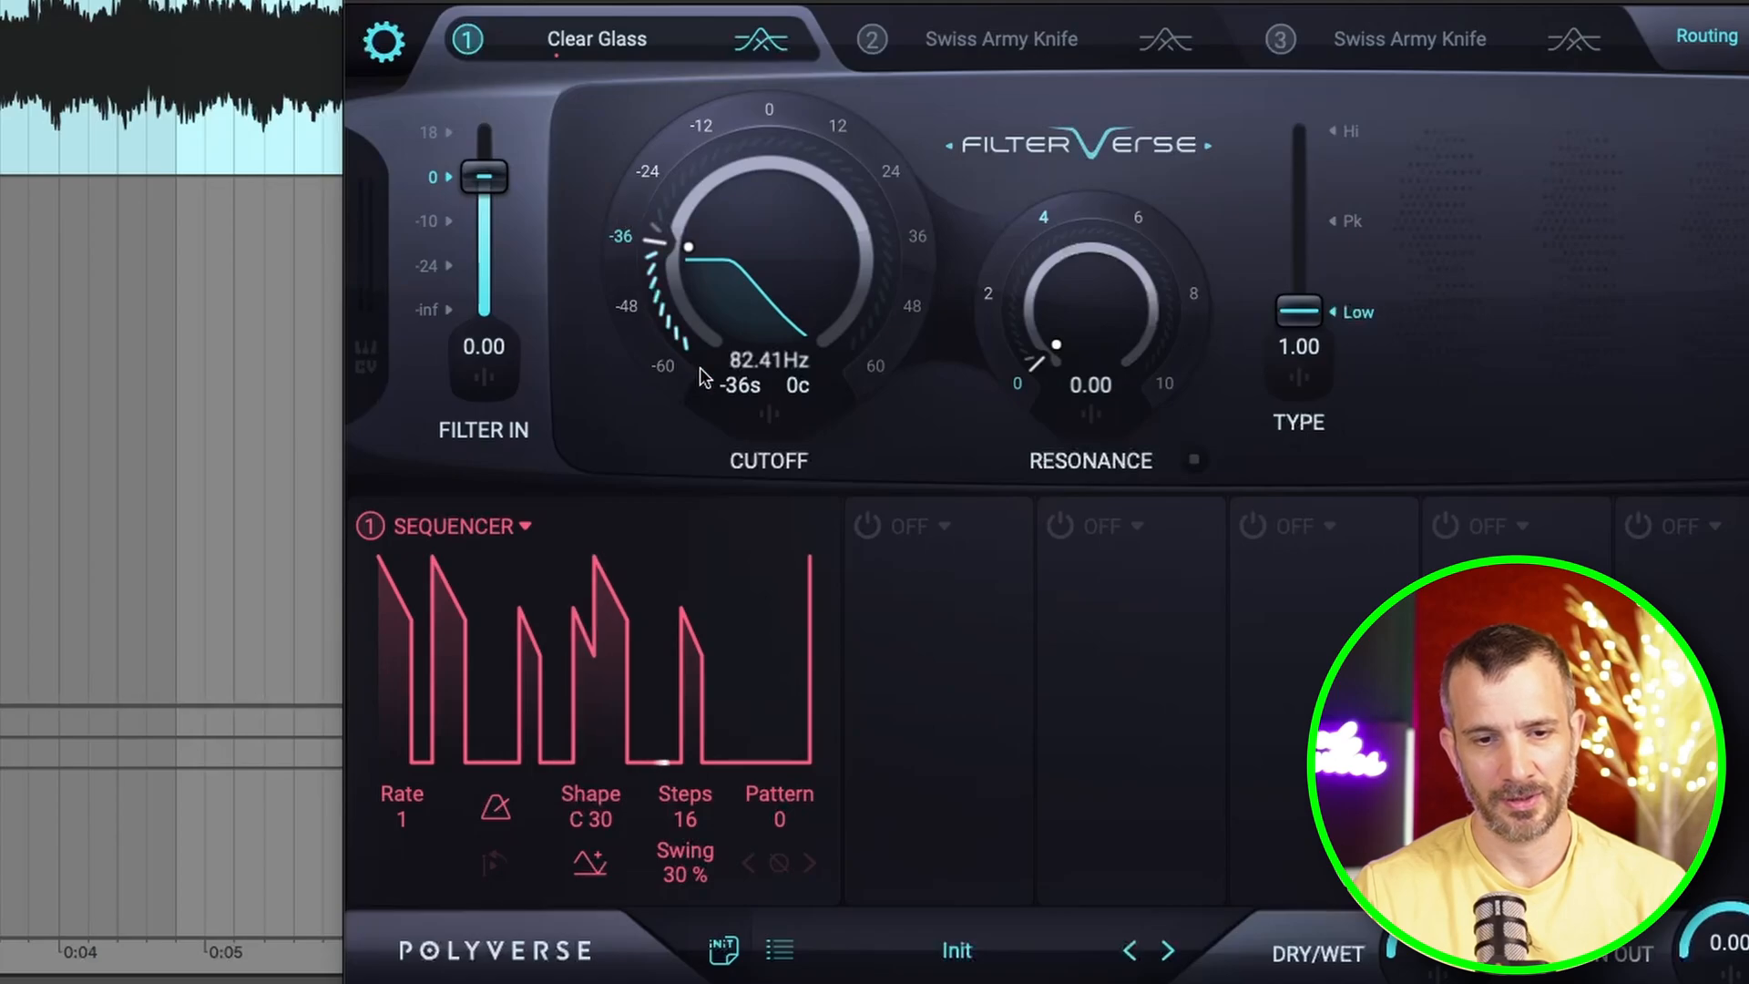
left_click(768, 421)
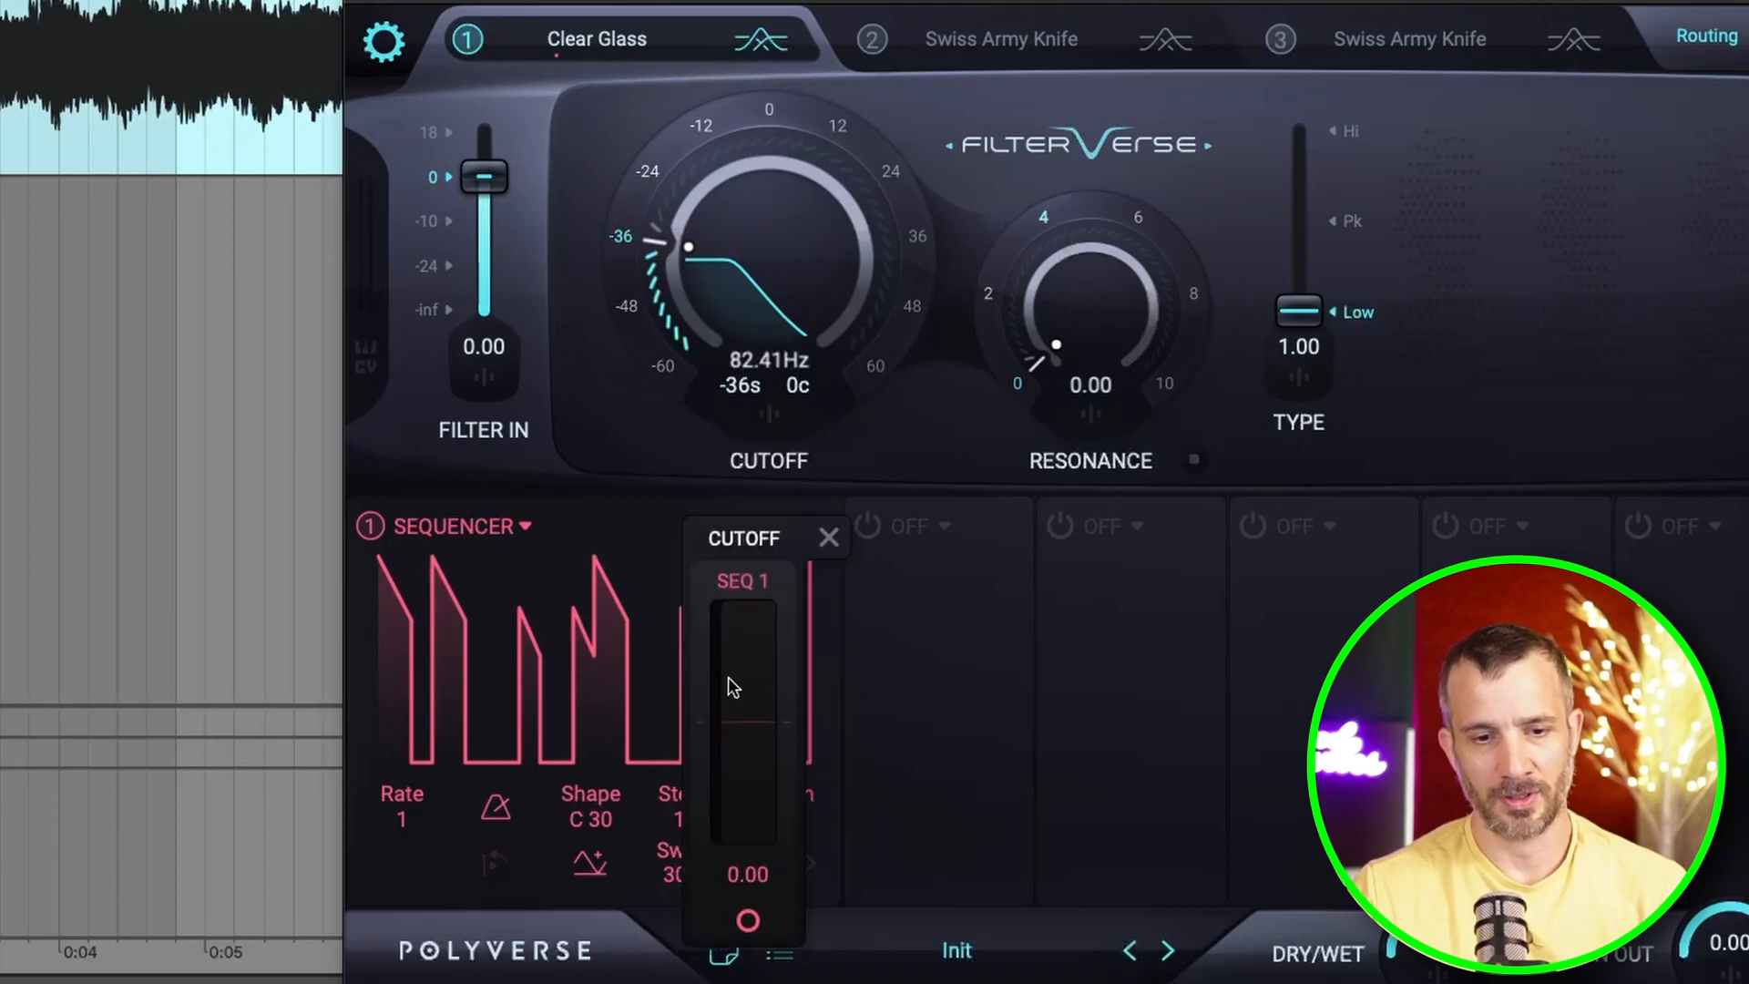
left_click_drag(731, 690, 734, 614)
left_click(937, 441)
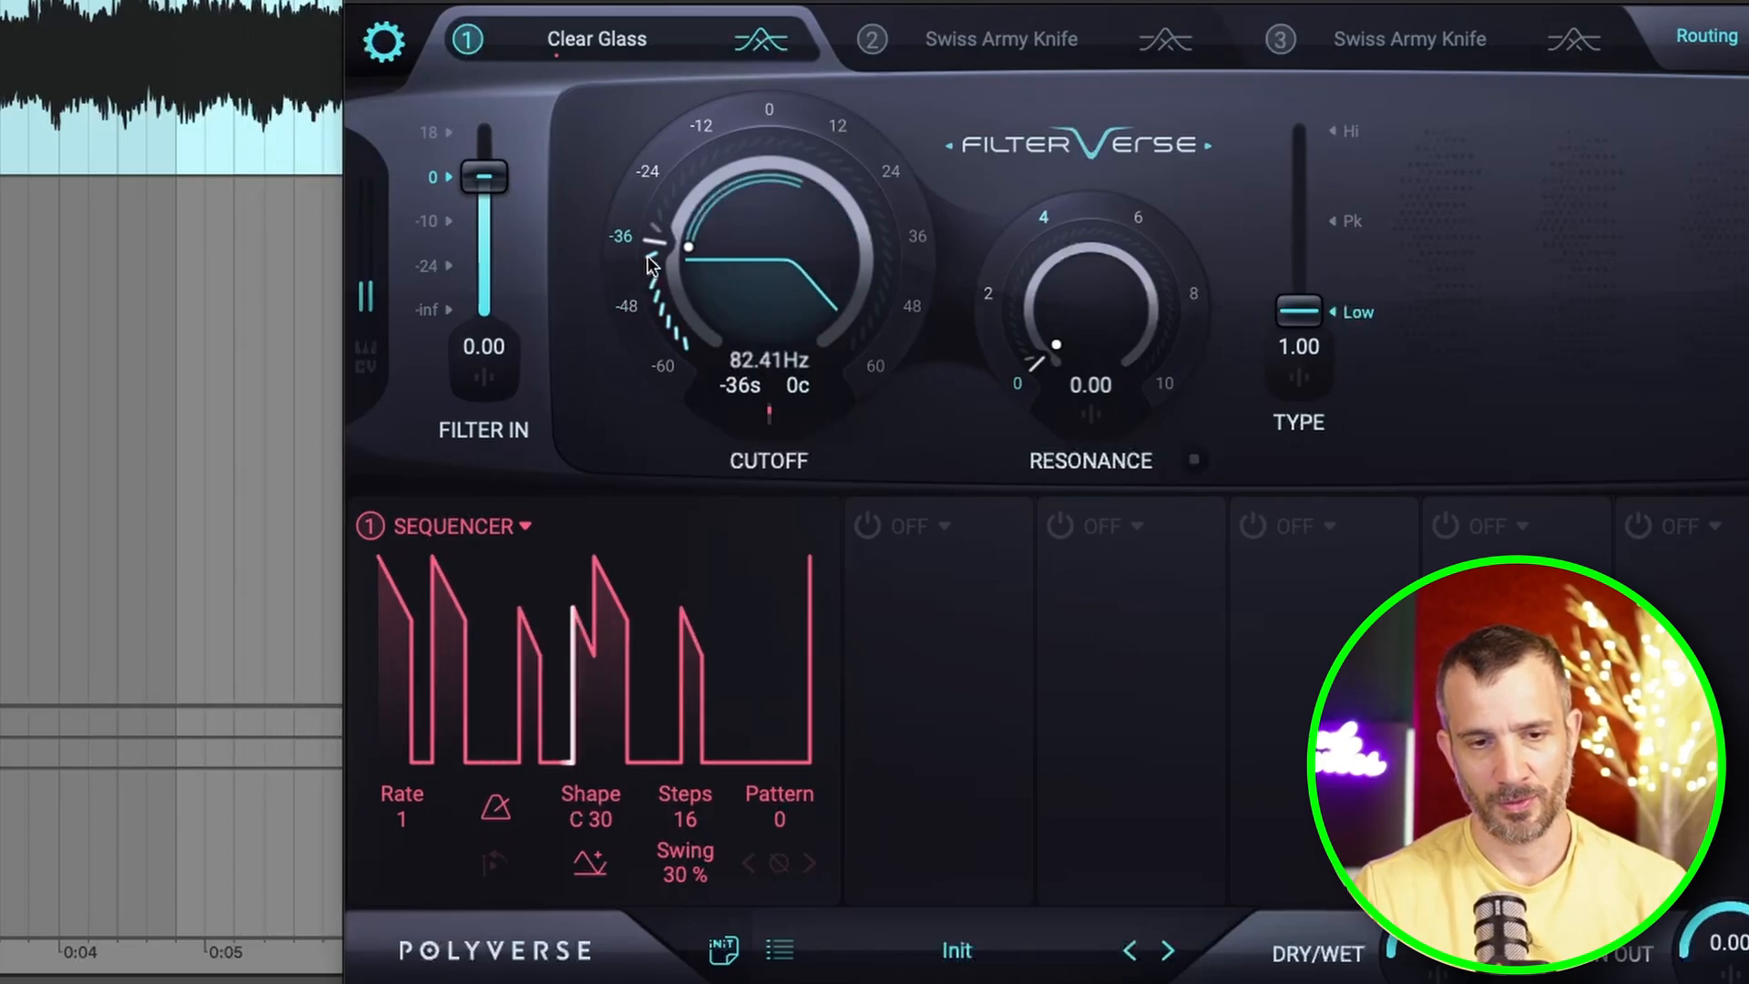
- Lower filter 1's cutoff to 54.47 Hz and set its sequencer 1 modulation amount to 61.8
left_click_drag(646, 255, 644, 268)
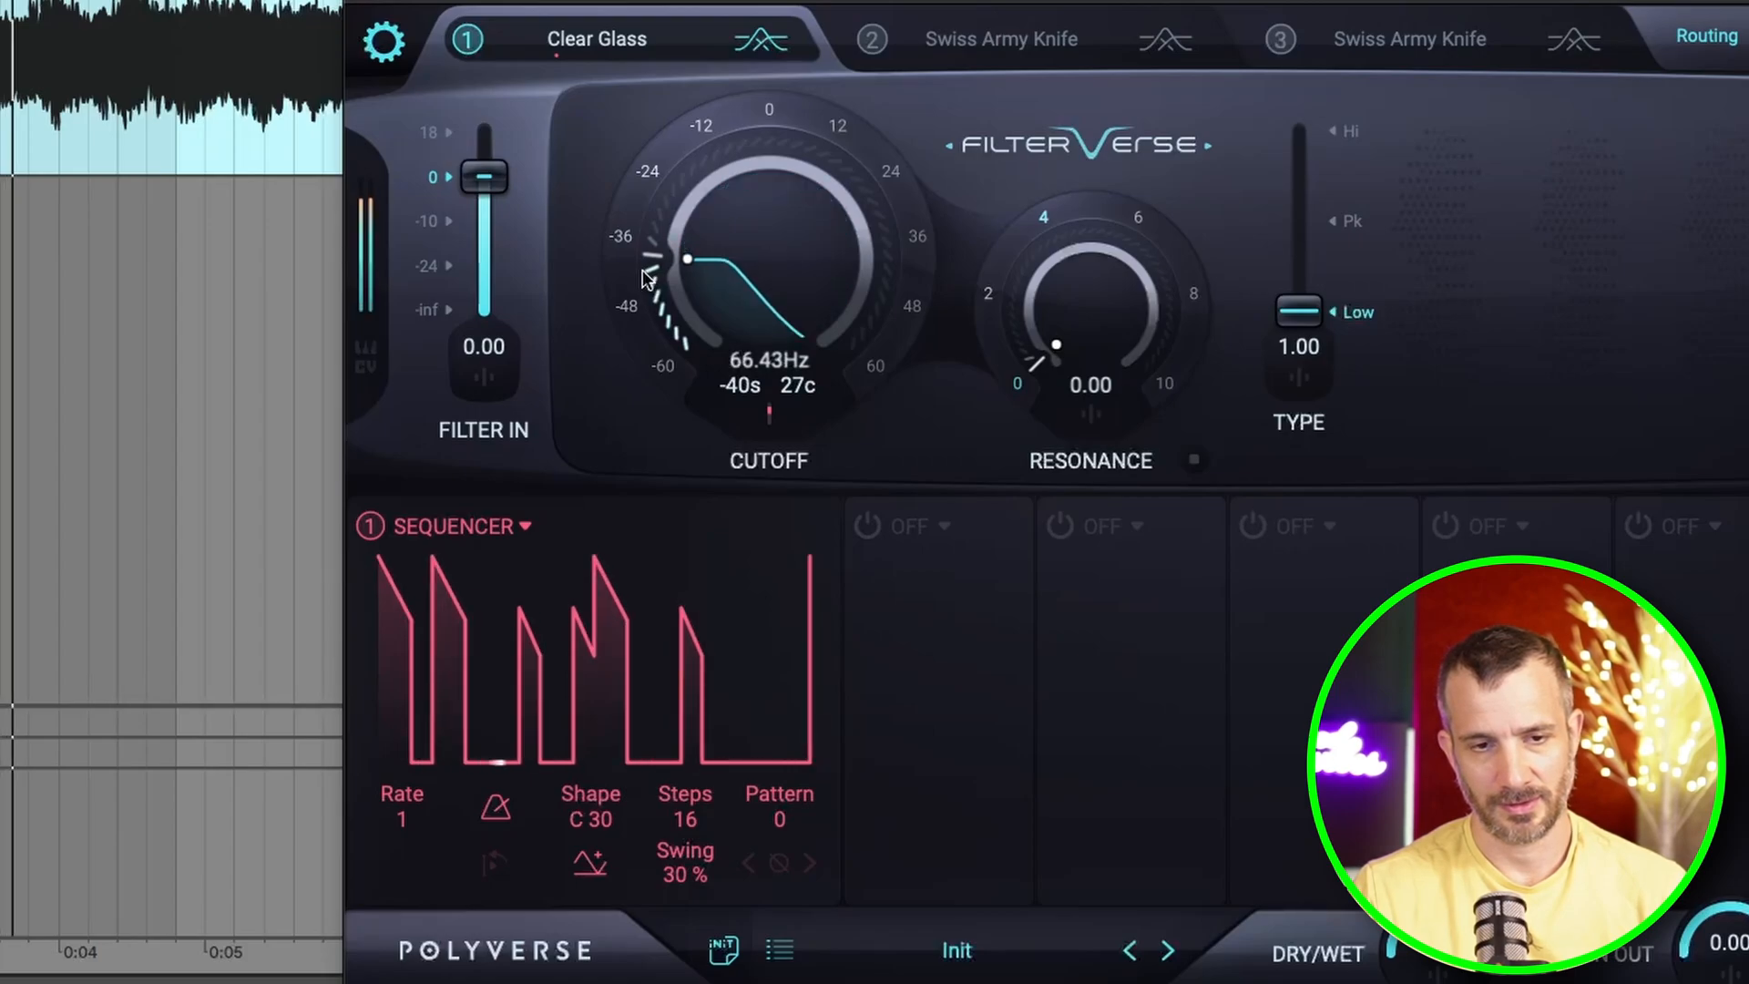
left_click_drag(652, 281, 653, 293)
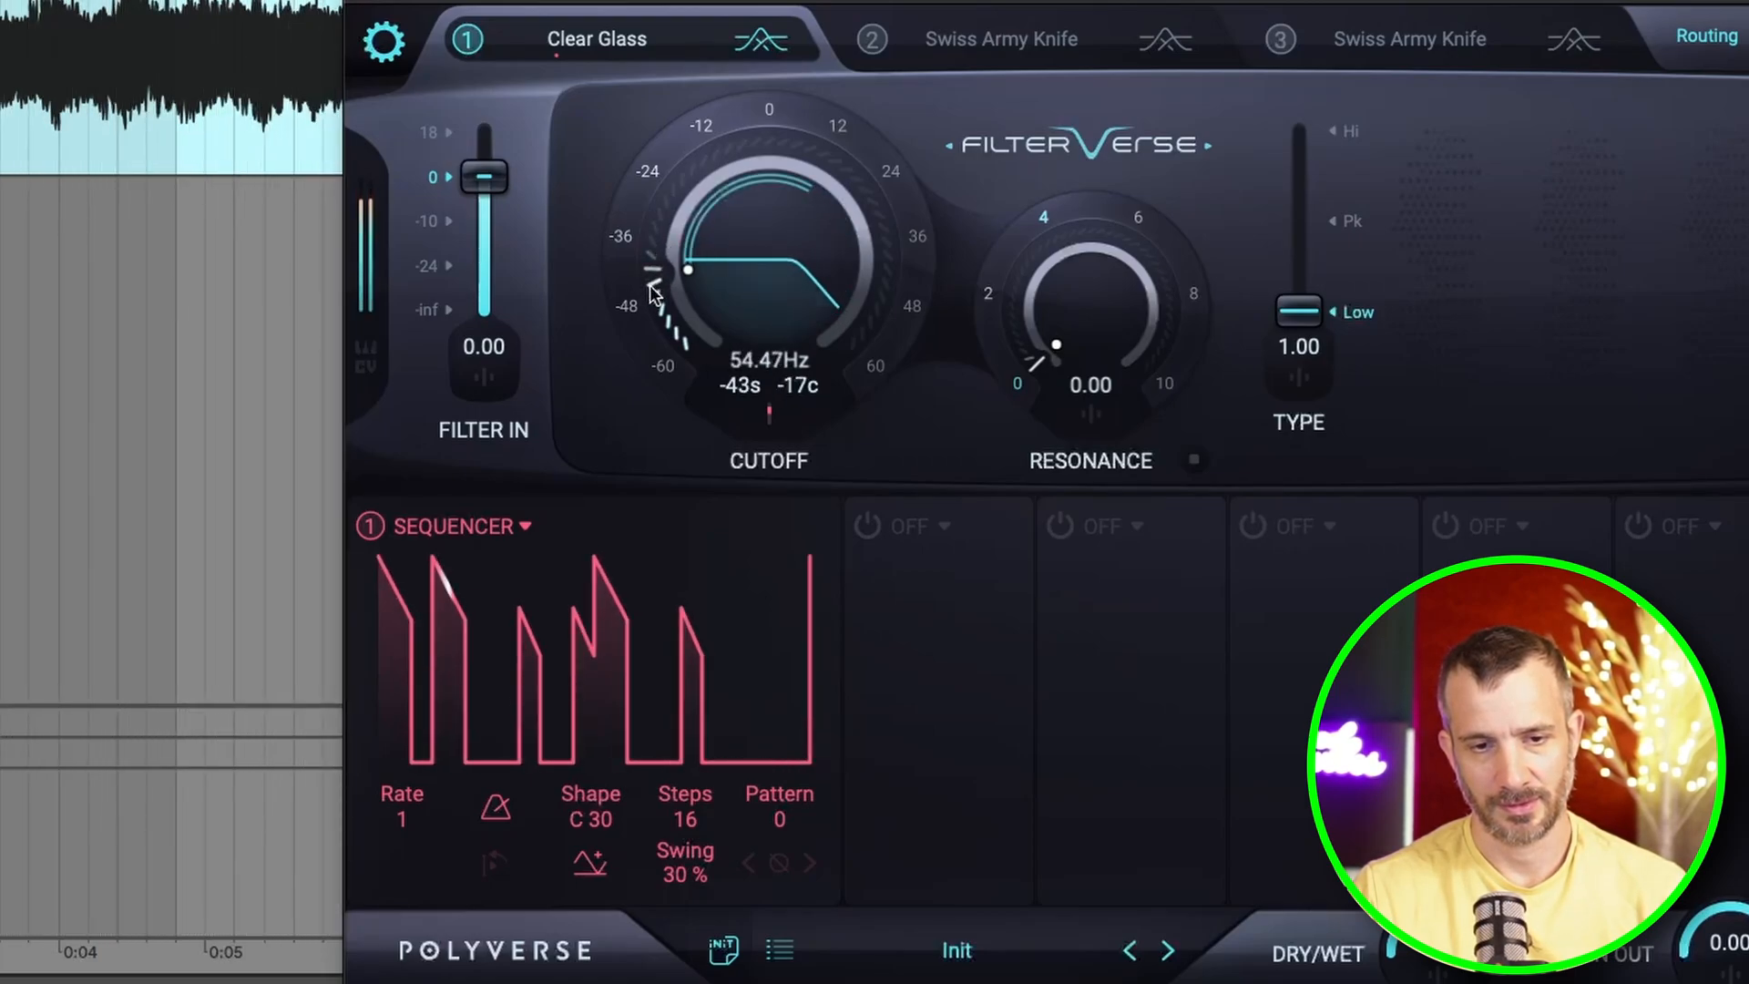
left_click(769, 415)
left_click_drag(746, 645, 745, 653)
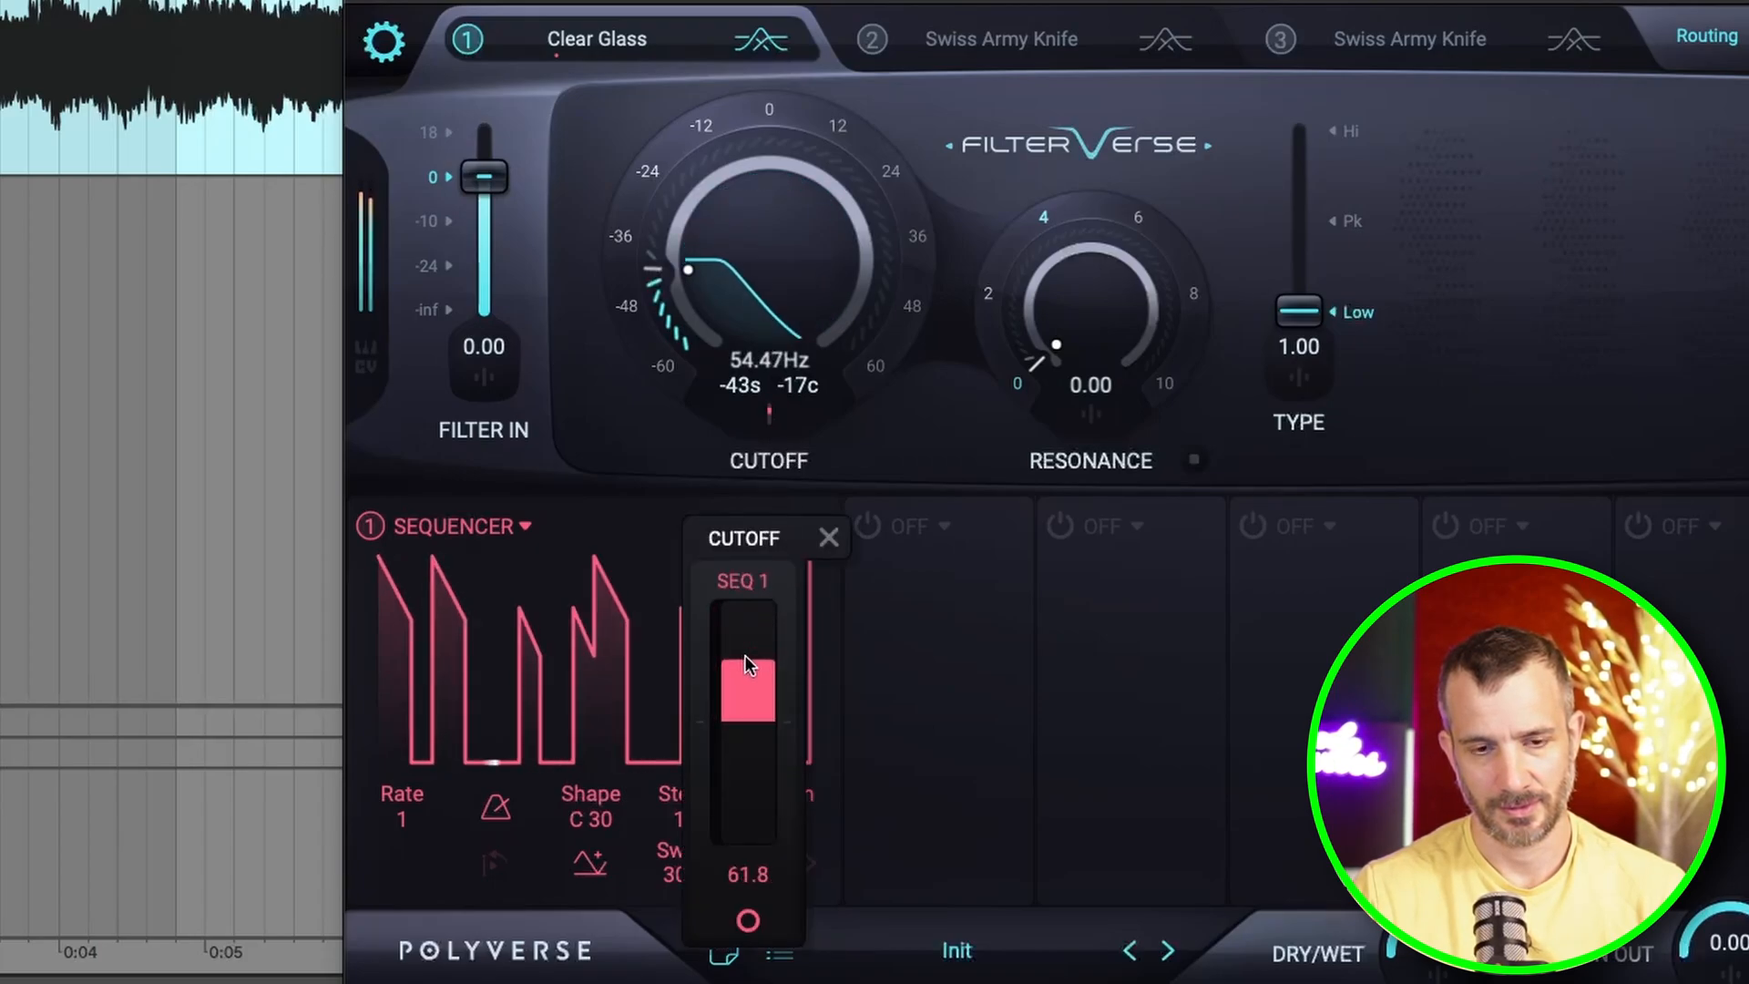
left_click(829, 537)
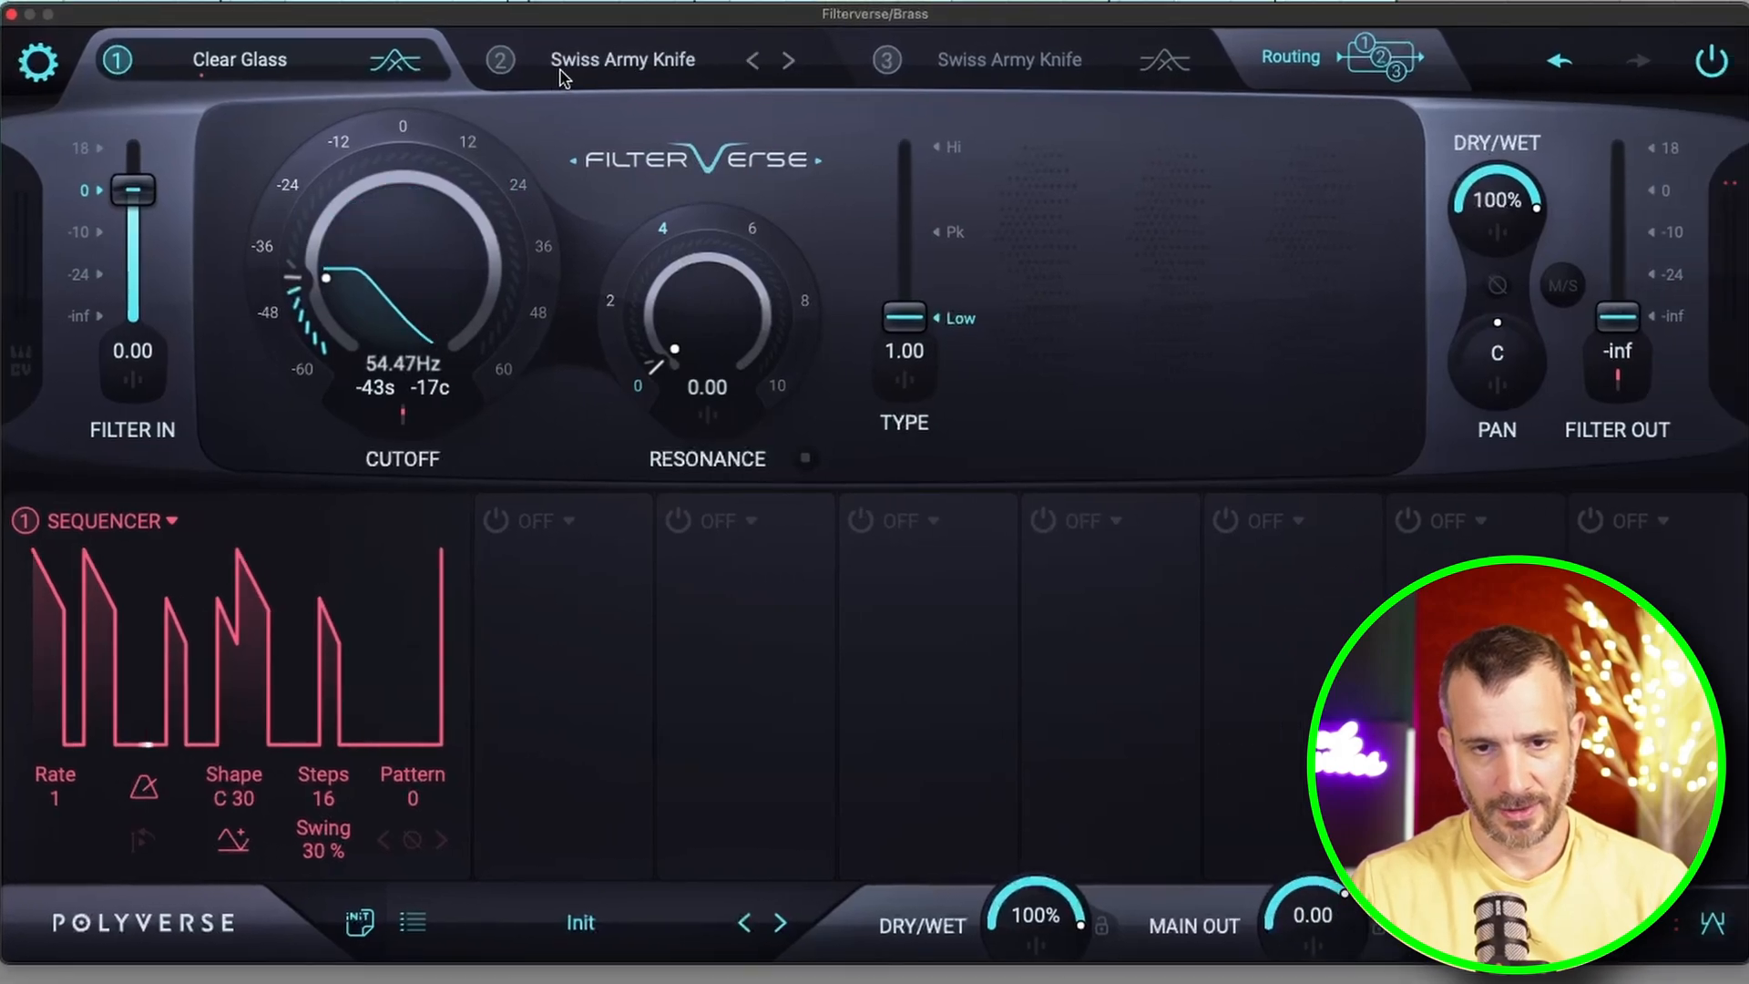
- Change filter 2's model to Bread & Butter
left_click(504, 73)
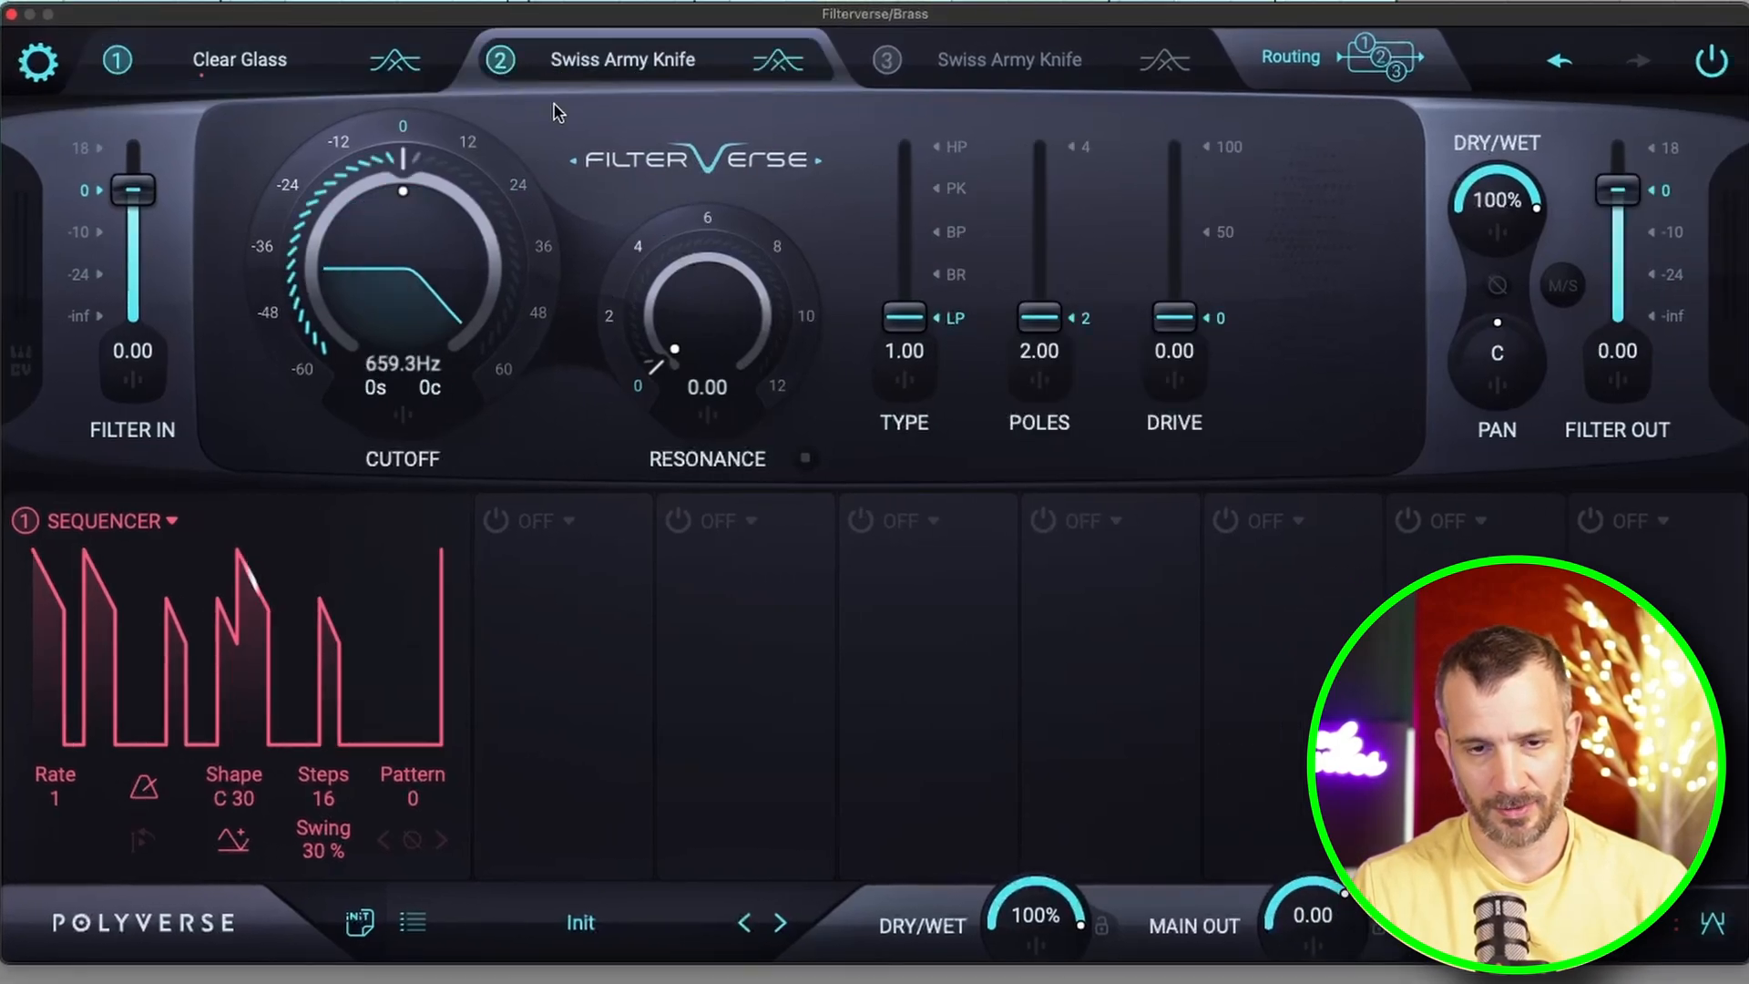
left_click(638, 64)
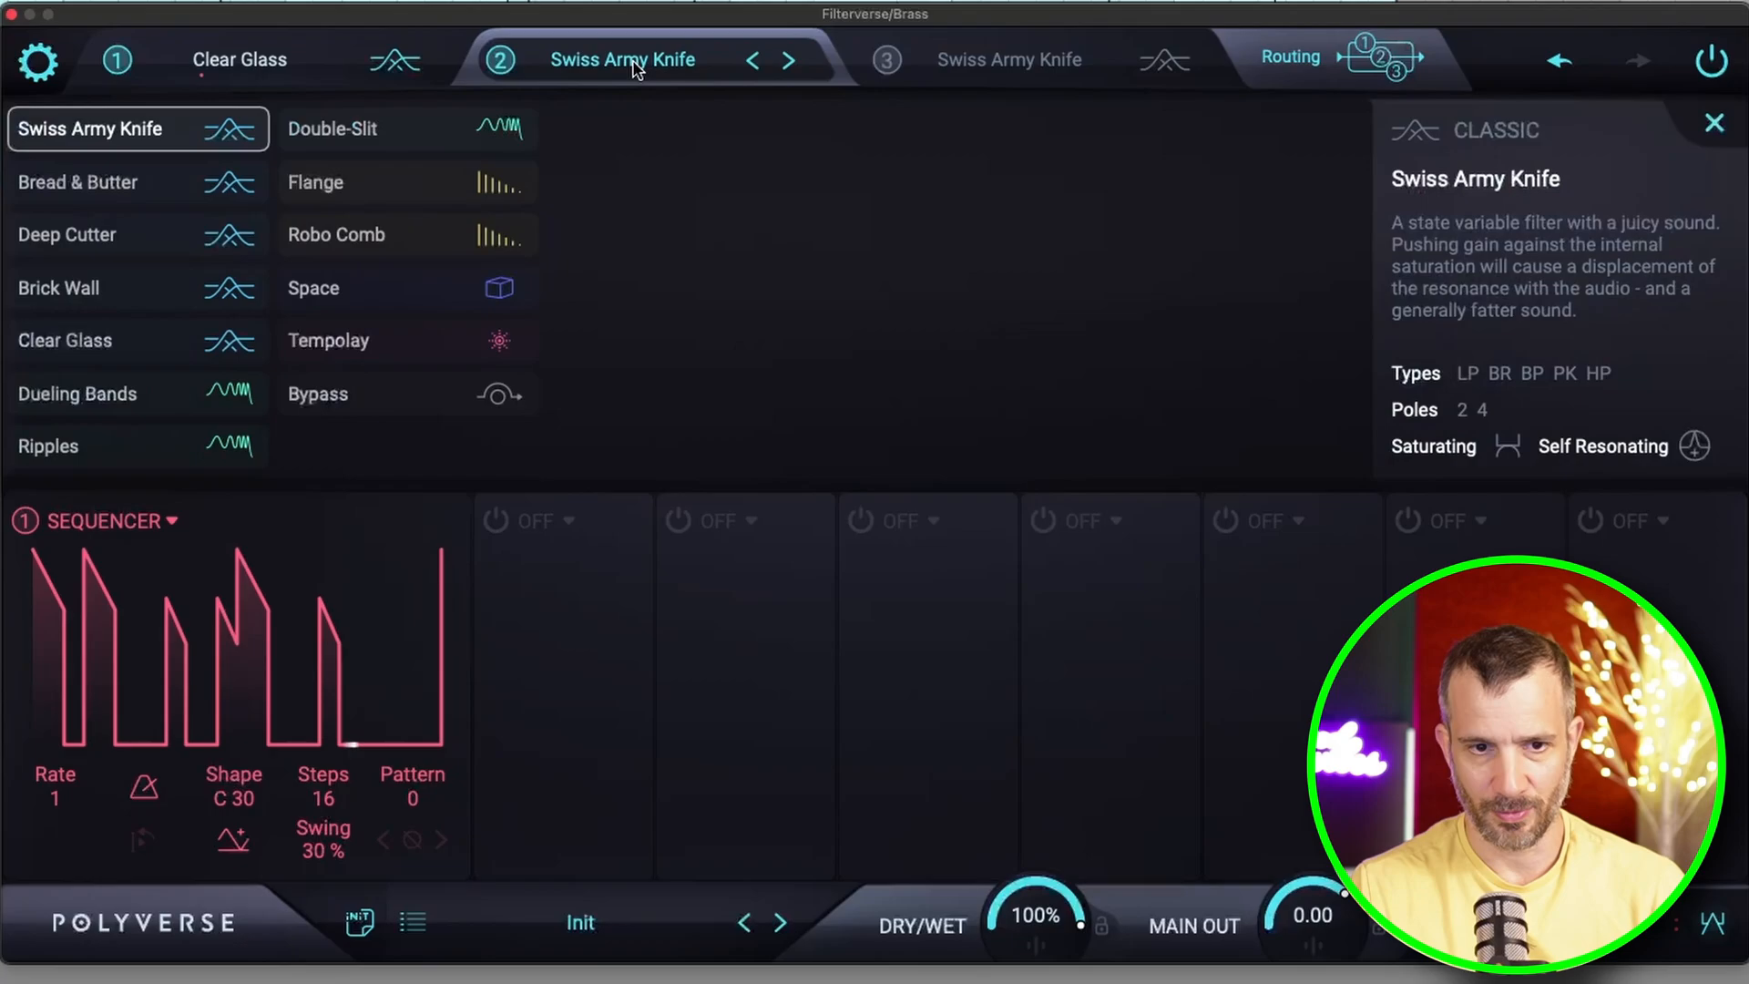
left_click(123, 187)
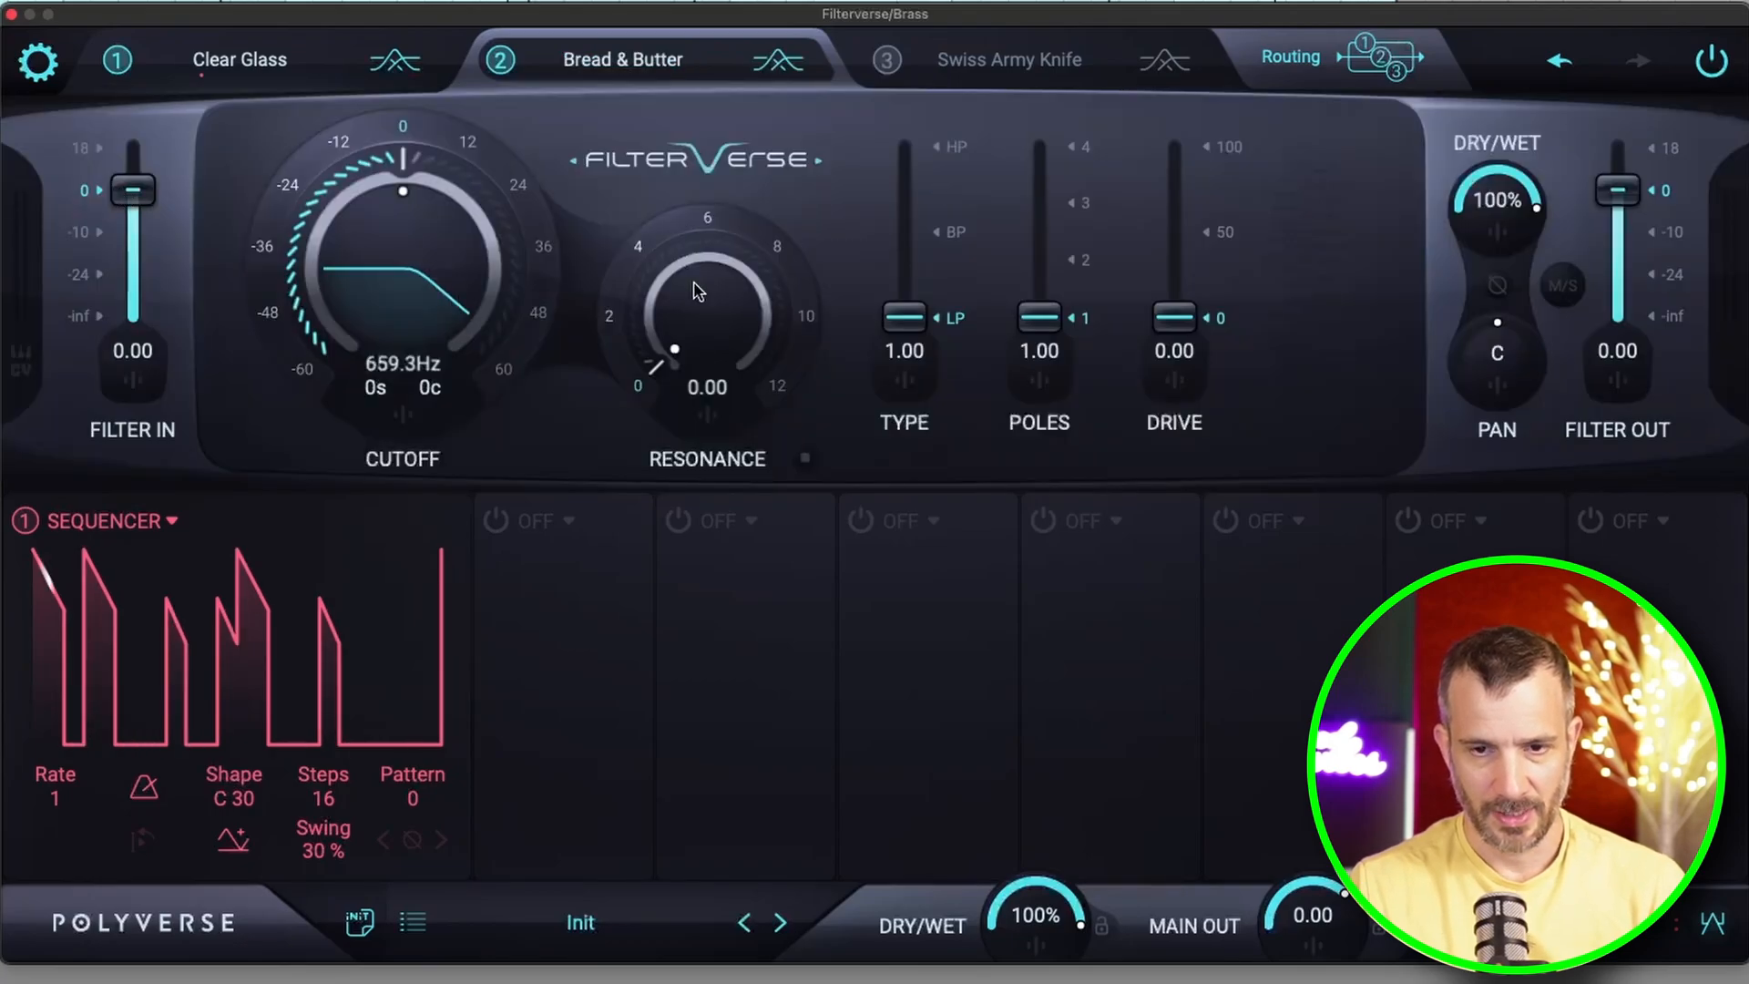
- Set filter 2 to type BP with a resonance of 8.00, and pull its Filter Out down to -inf
left_click(950, 235)
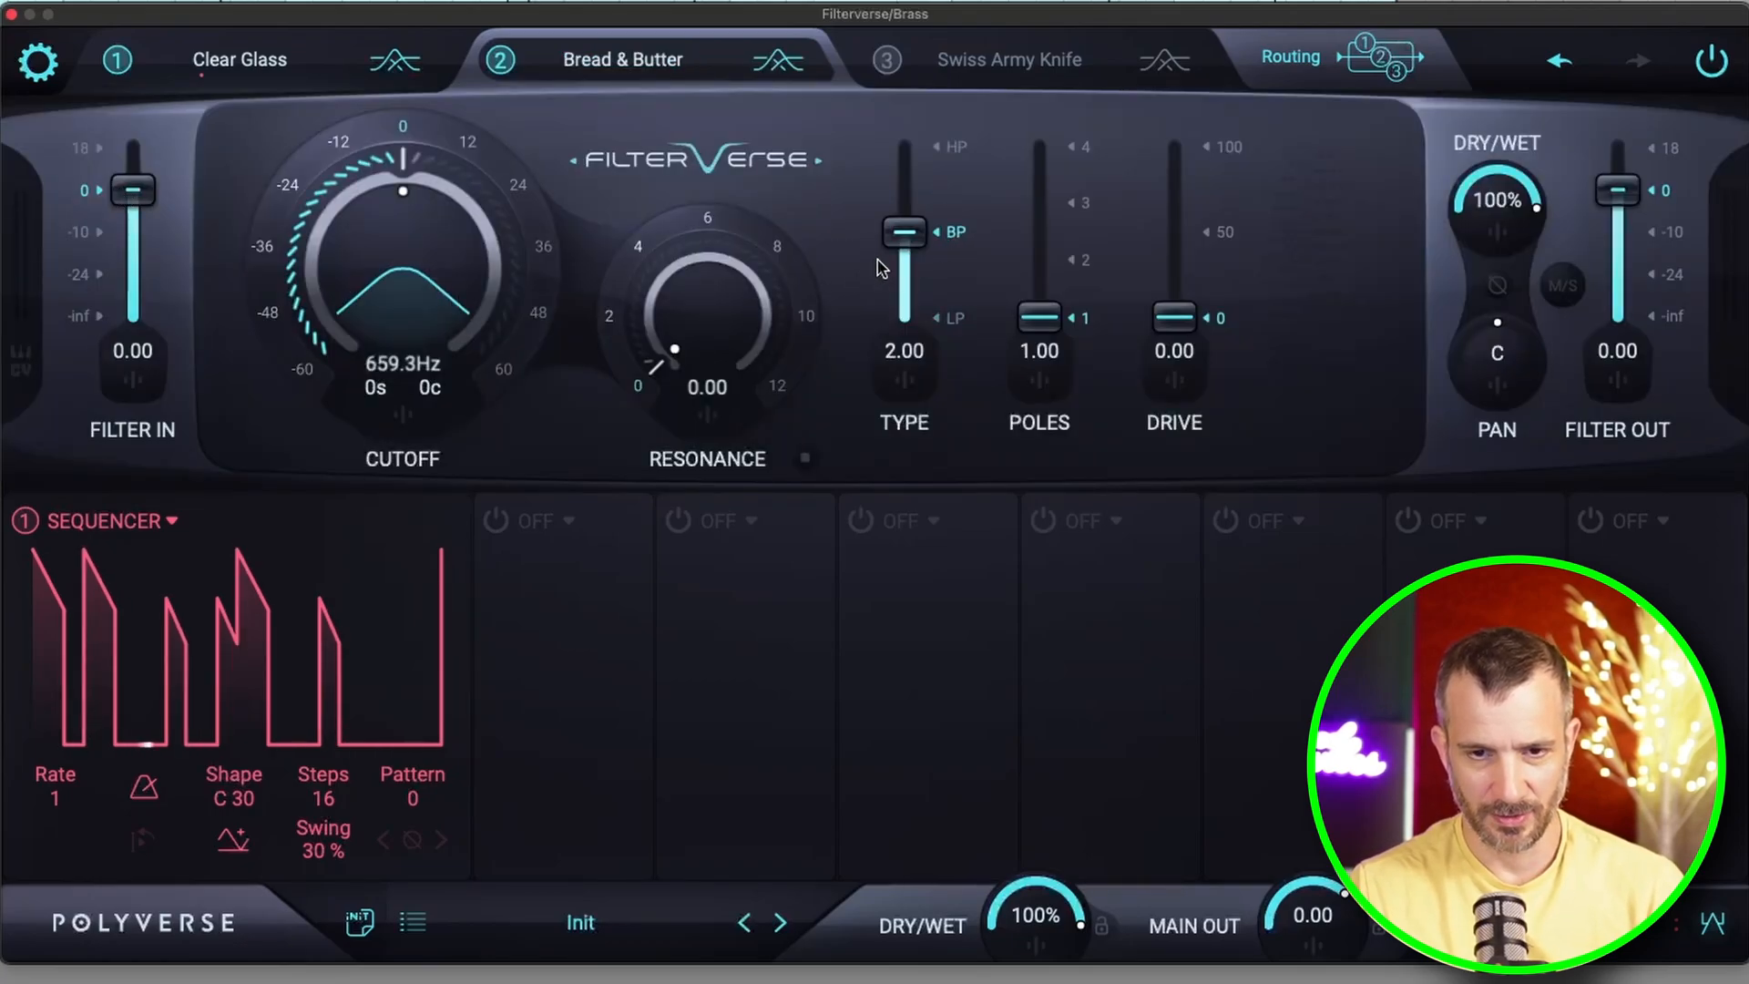
left_click(780, 247)
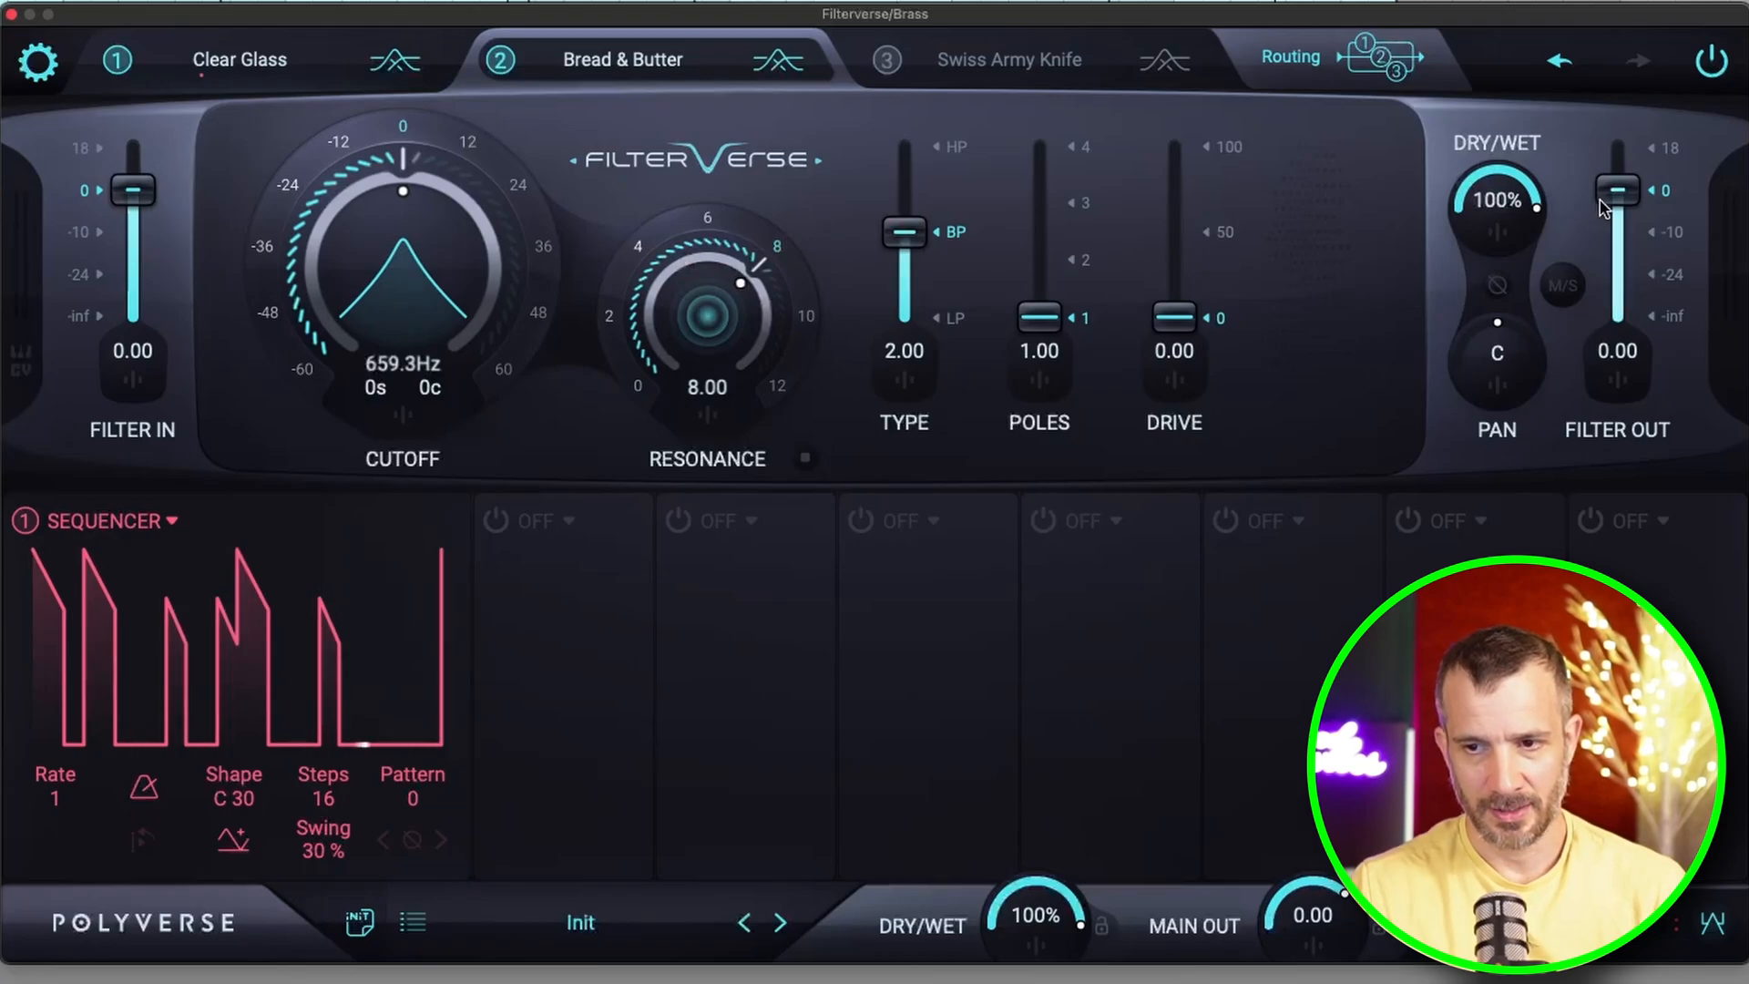
left_click_drag(1614, 194, 1615, 511)
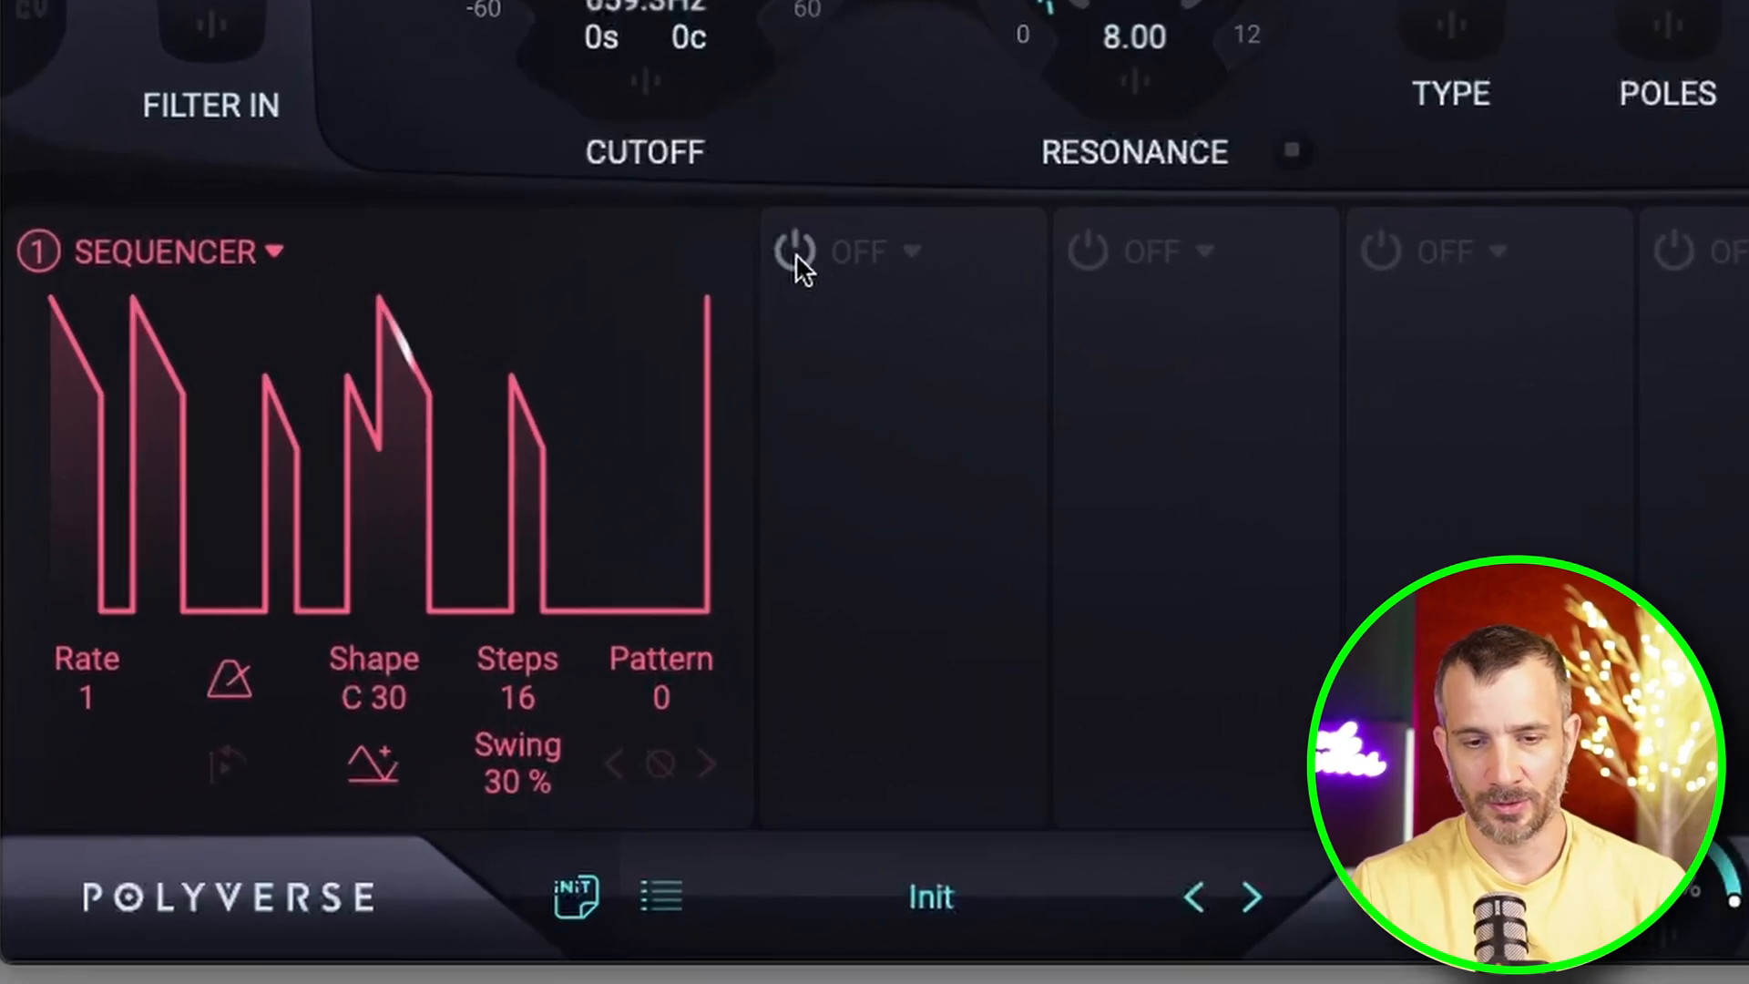
- Activate the second modulator slot as a Sequencer with Shape B 45 and lower all its steps to the minimum
left_click(795, 253)
left_click(903, 258)
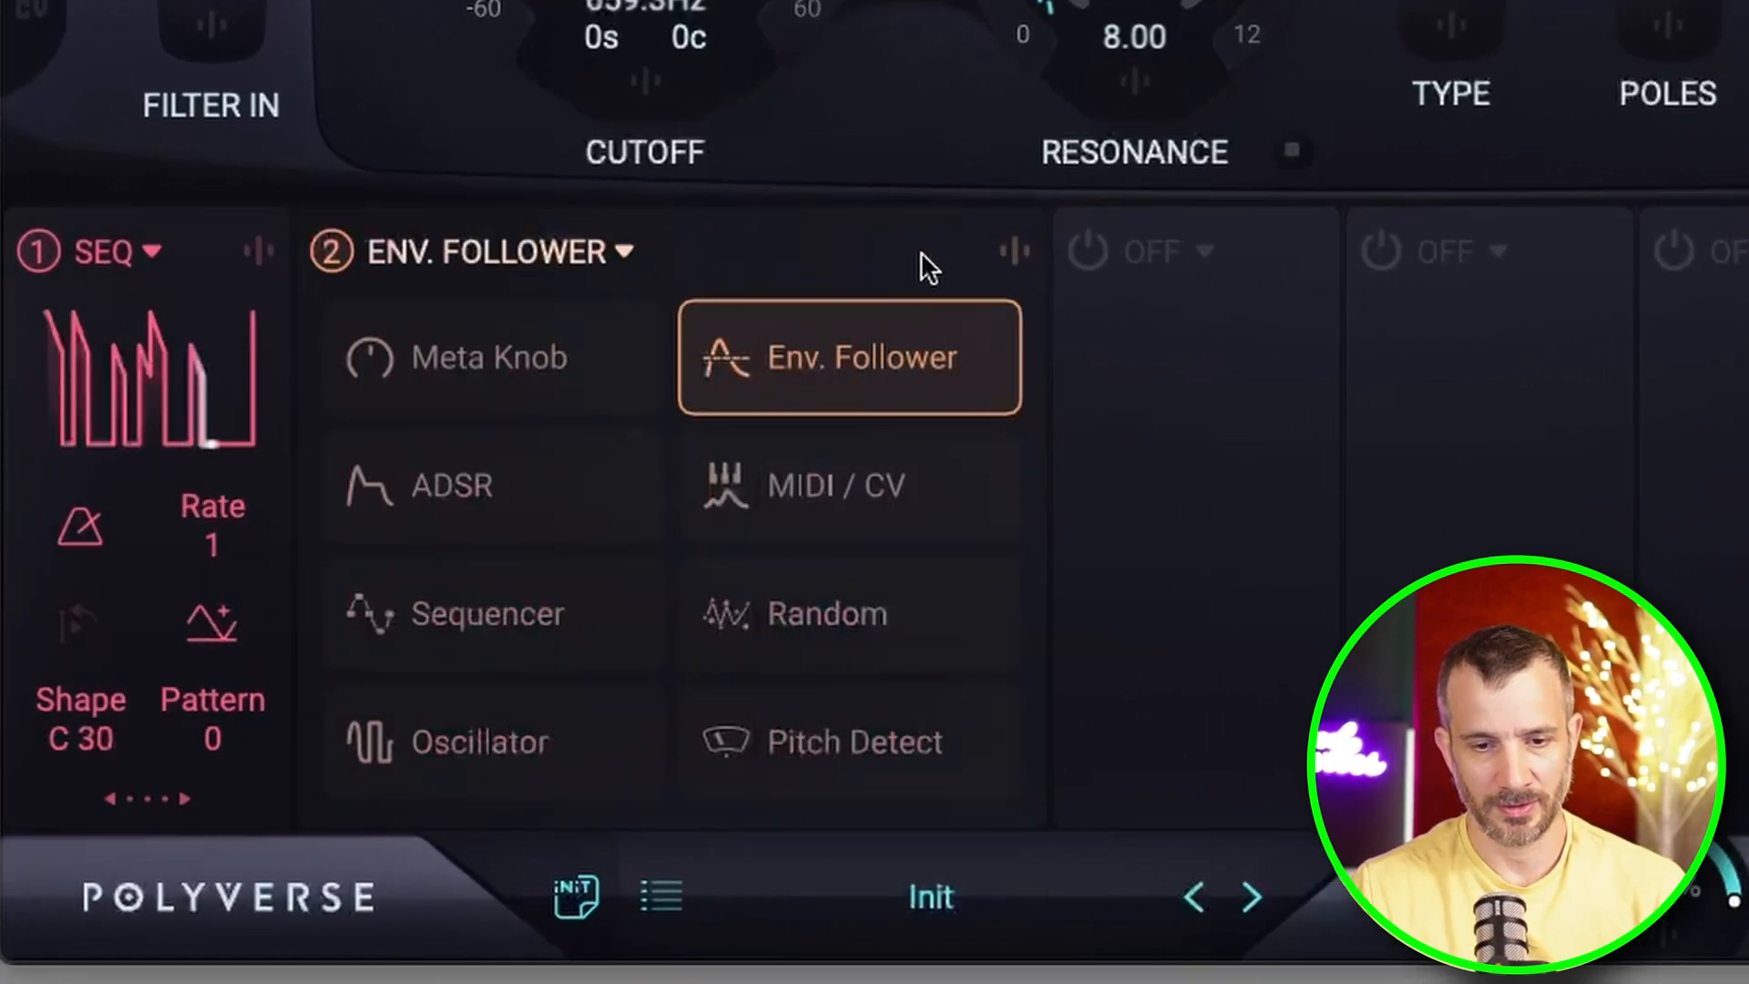
left_click(554, 629)
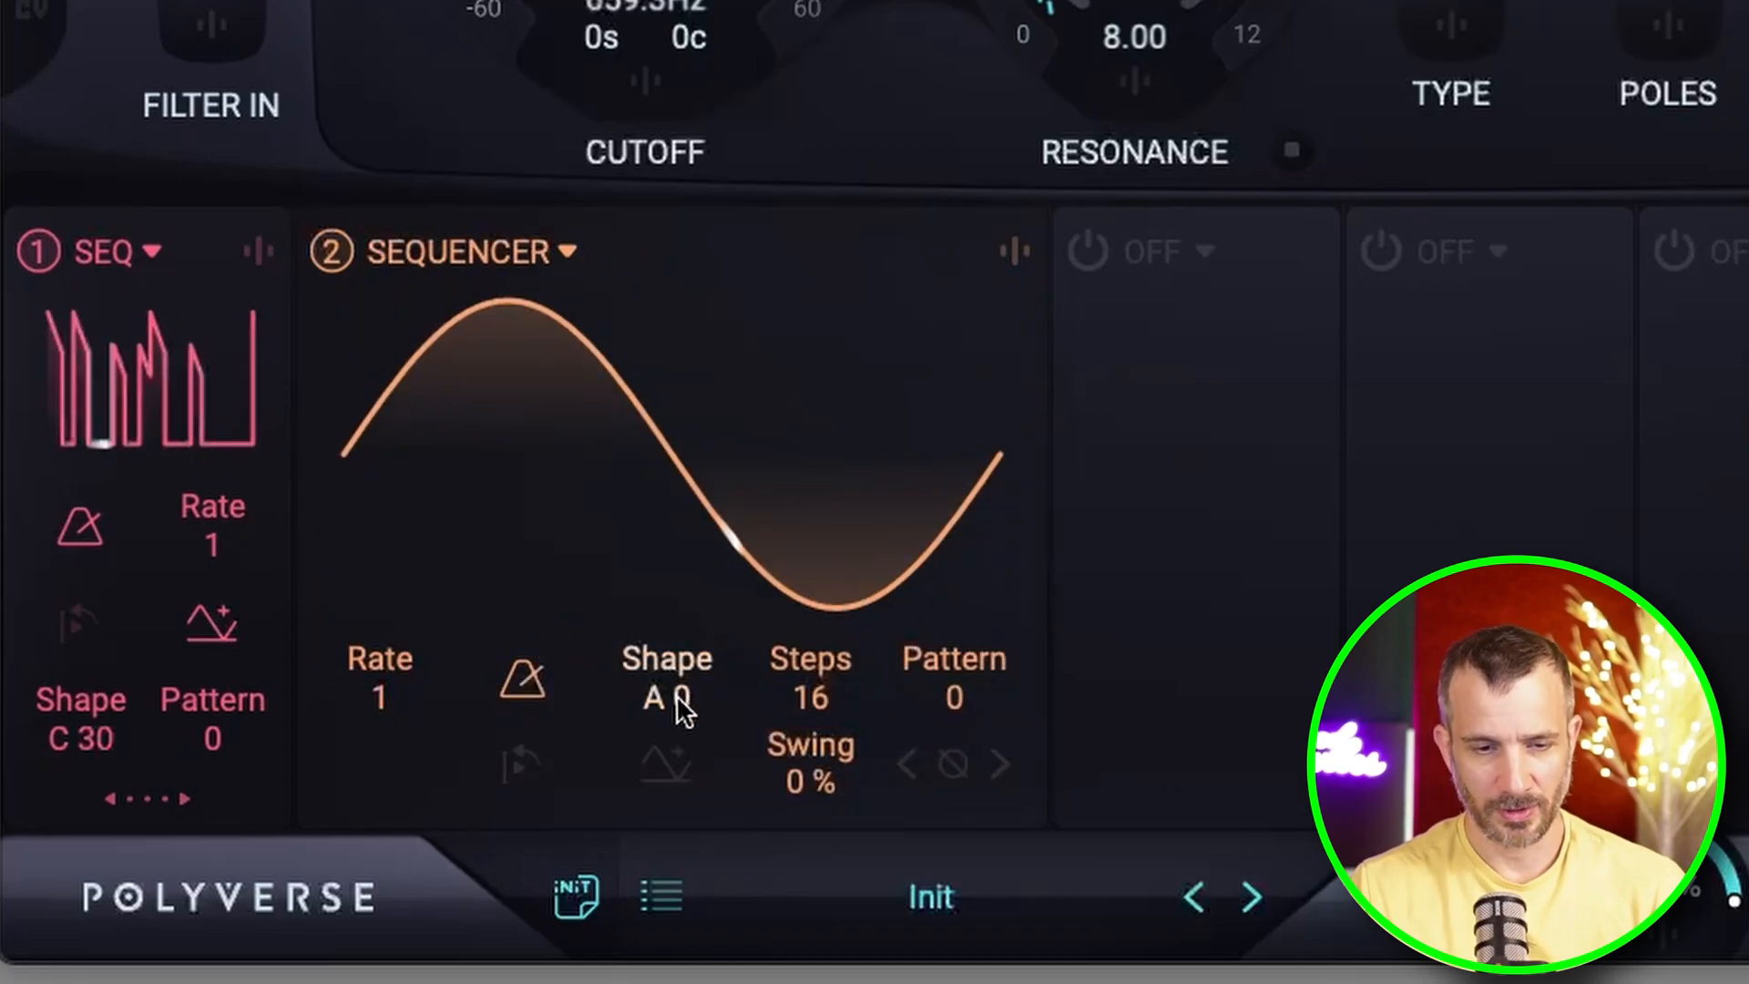
left_click_drag(675, 702, 729, 489)
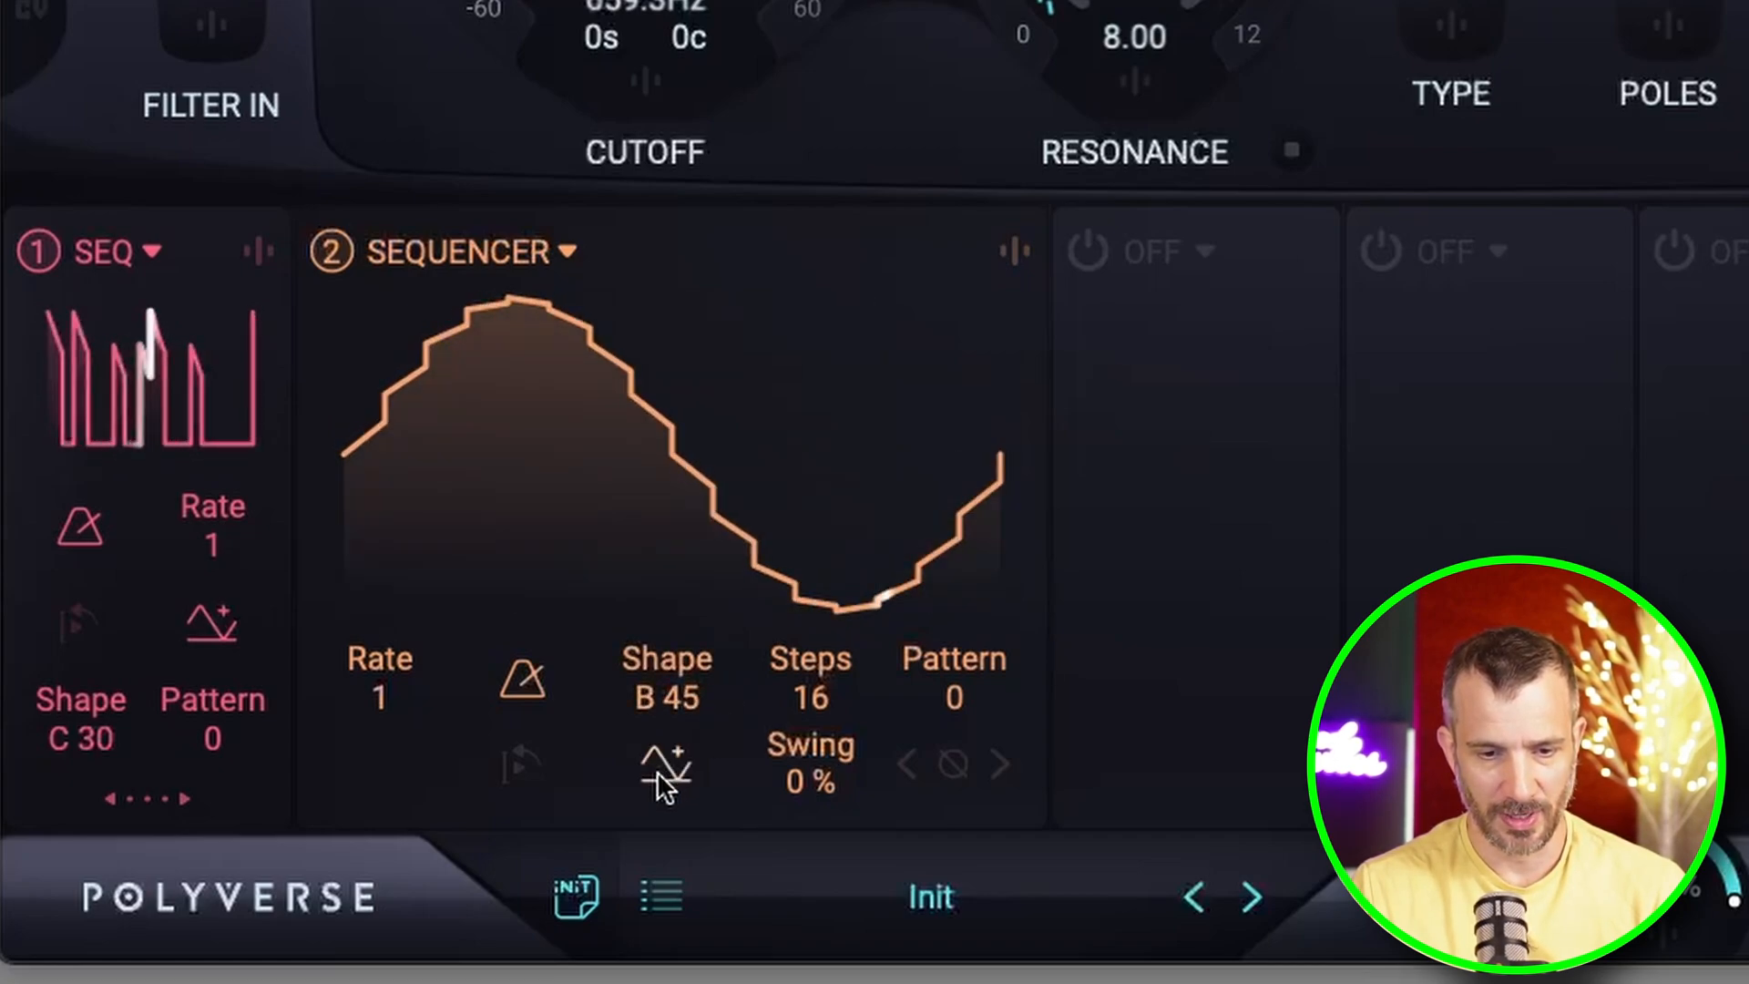
mouse_move(378, 606)
left_click_drag(378, 608, 984, 622)
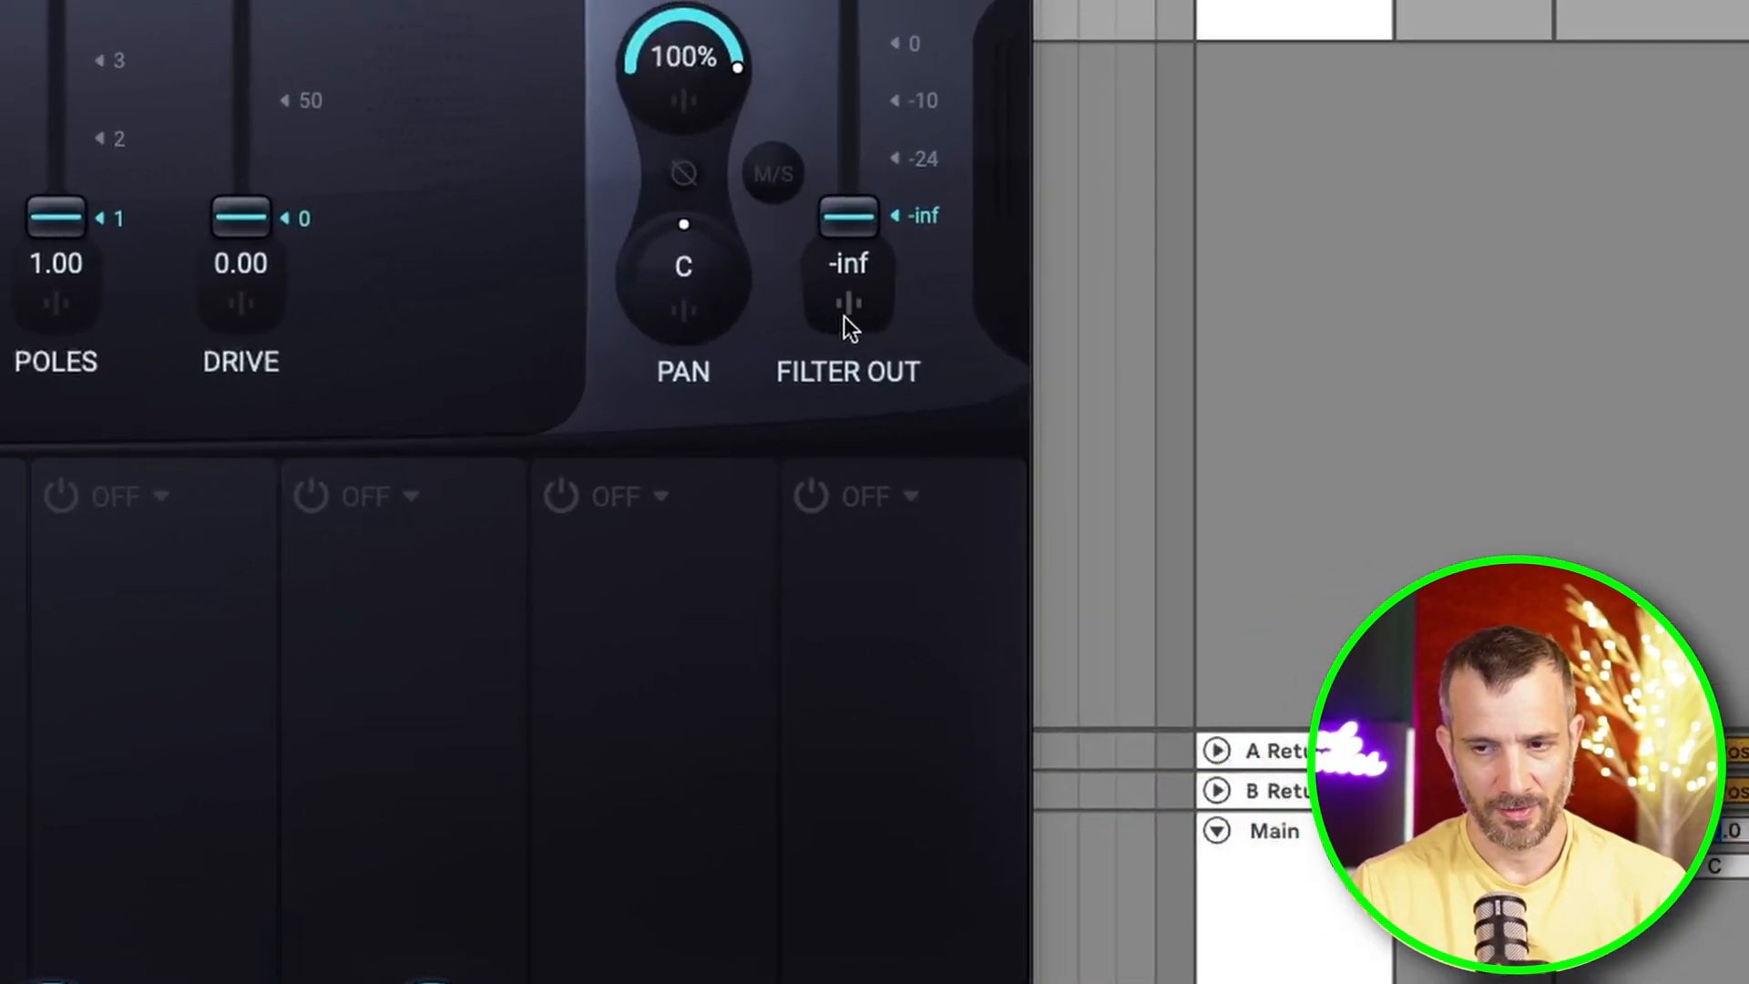
- Modulate filter 2's Filter Out positively with sequencer 2 and raise that sequencer's steps 5 and 13 close to the maximum
left_click(844, 315)
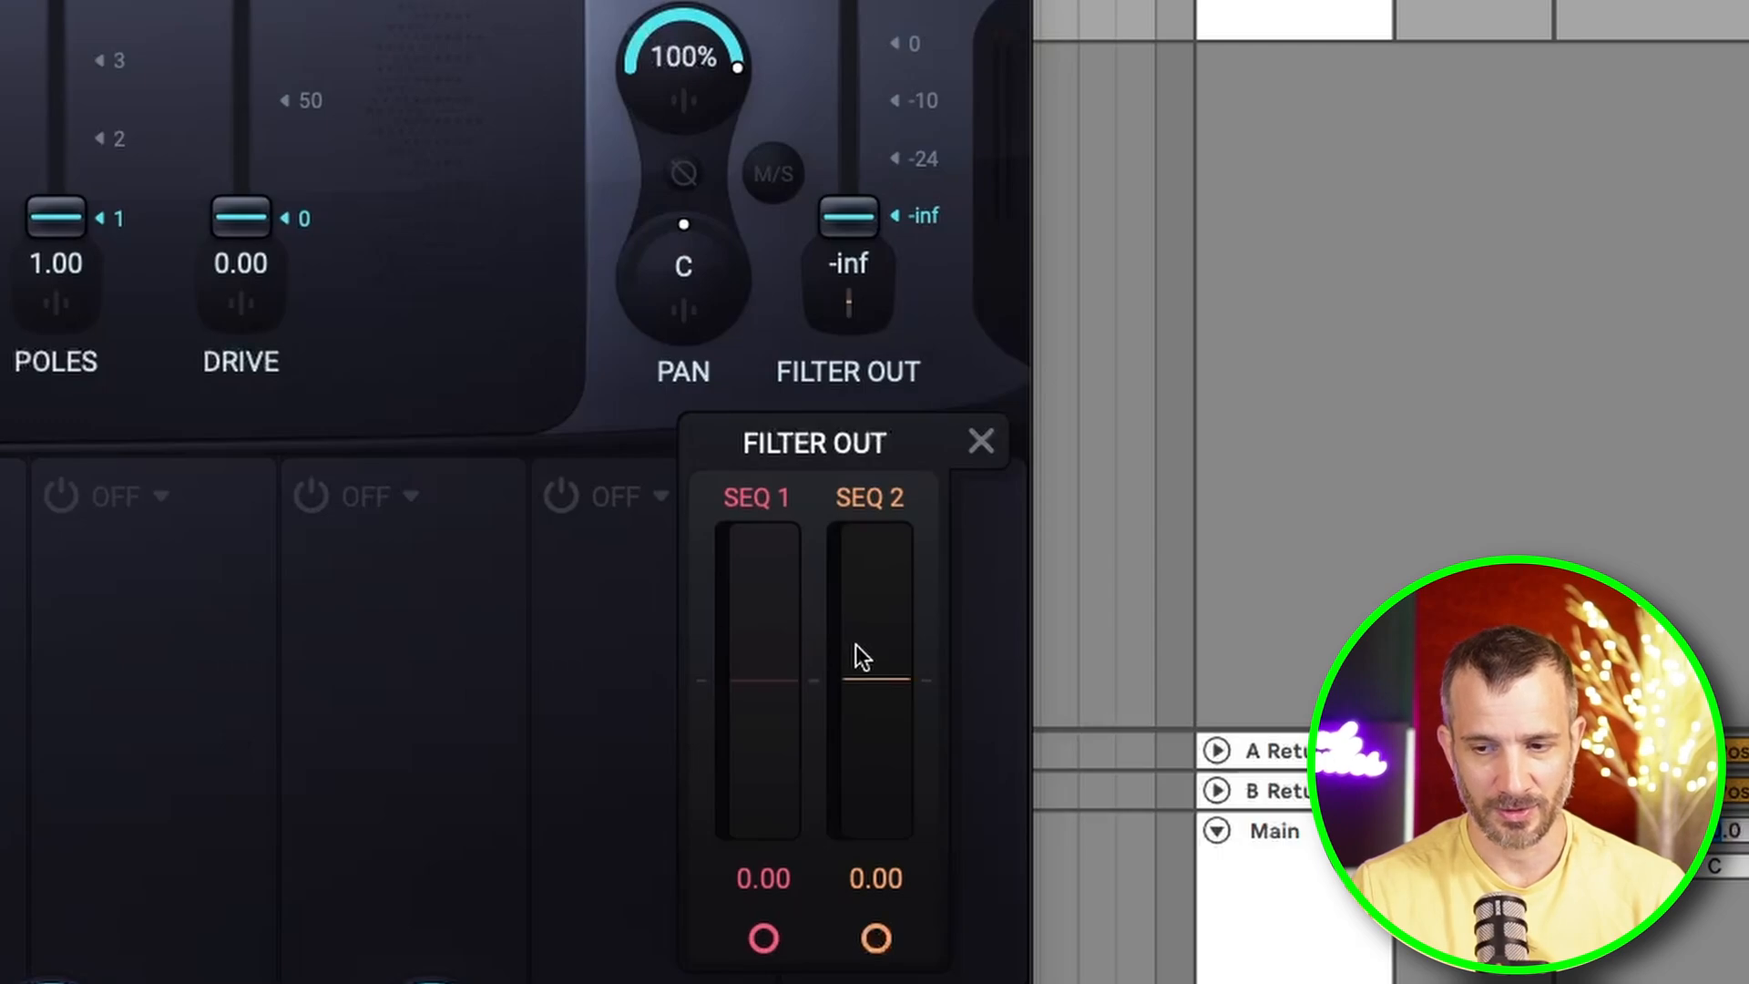
left_click_drag(855, 643, 875, 506)
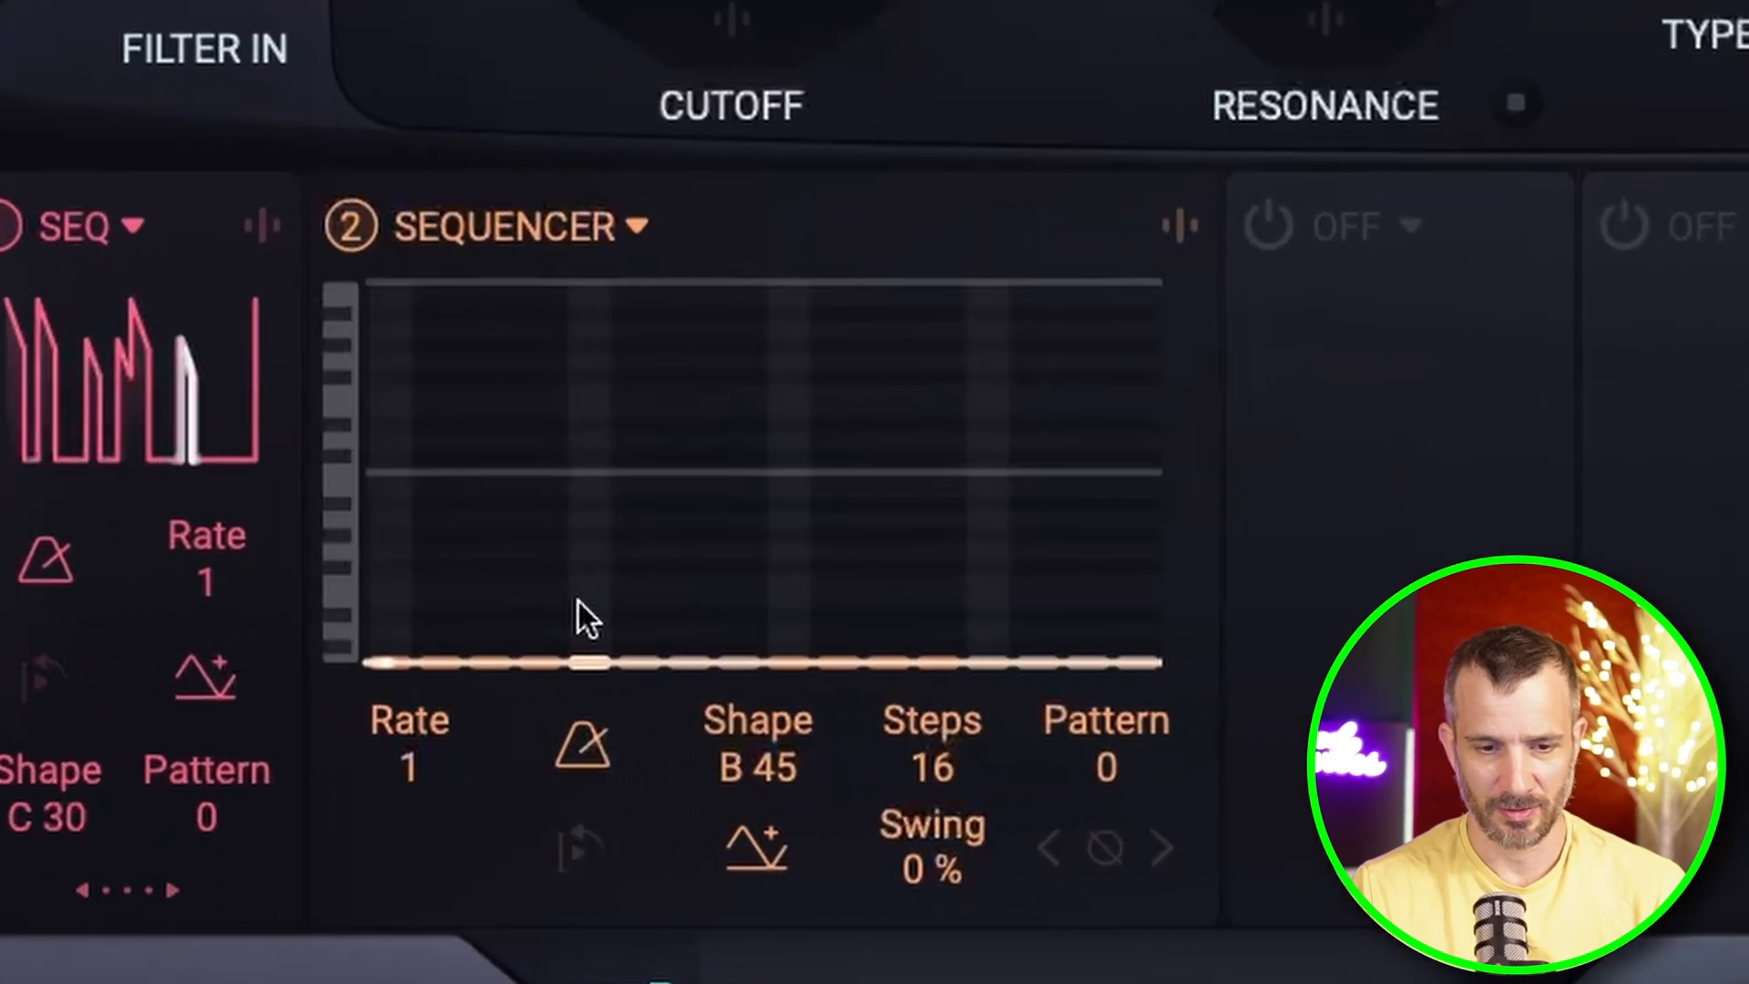
left_click_drag(594, 592, 570, 276)
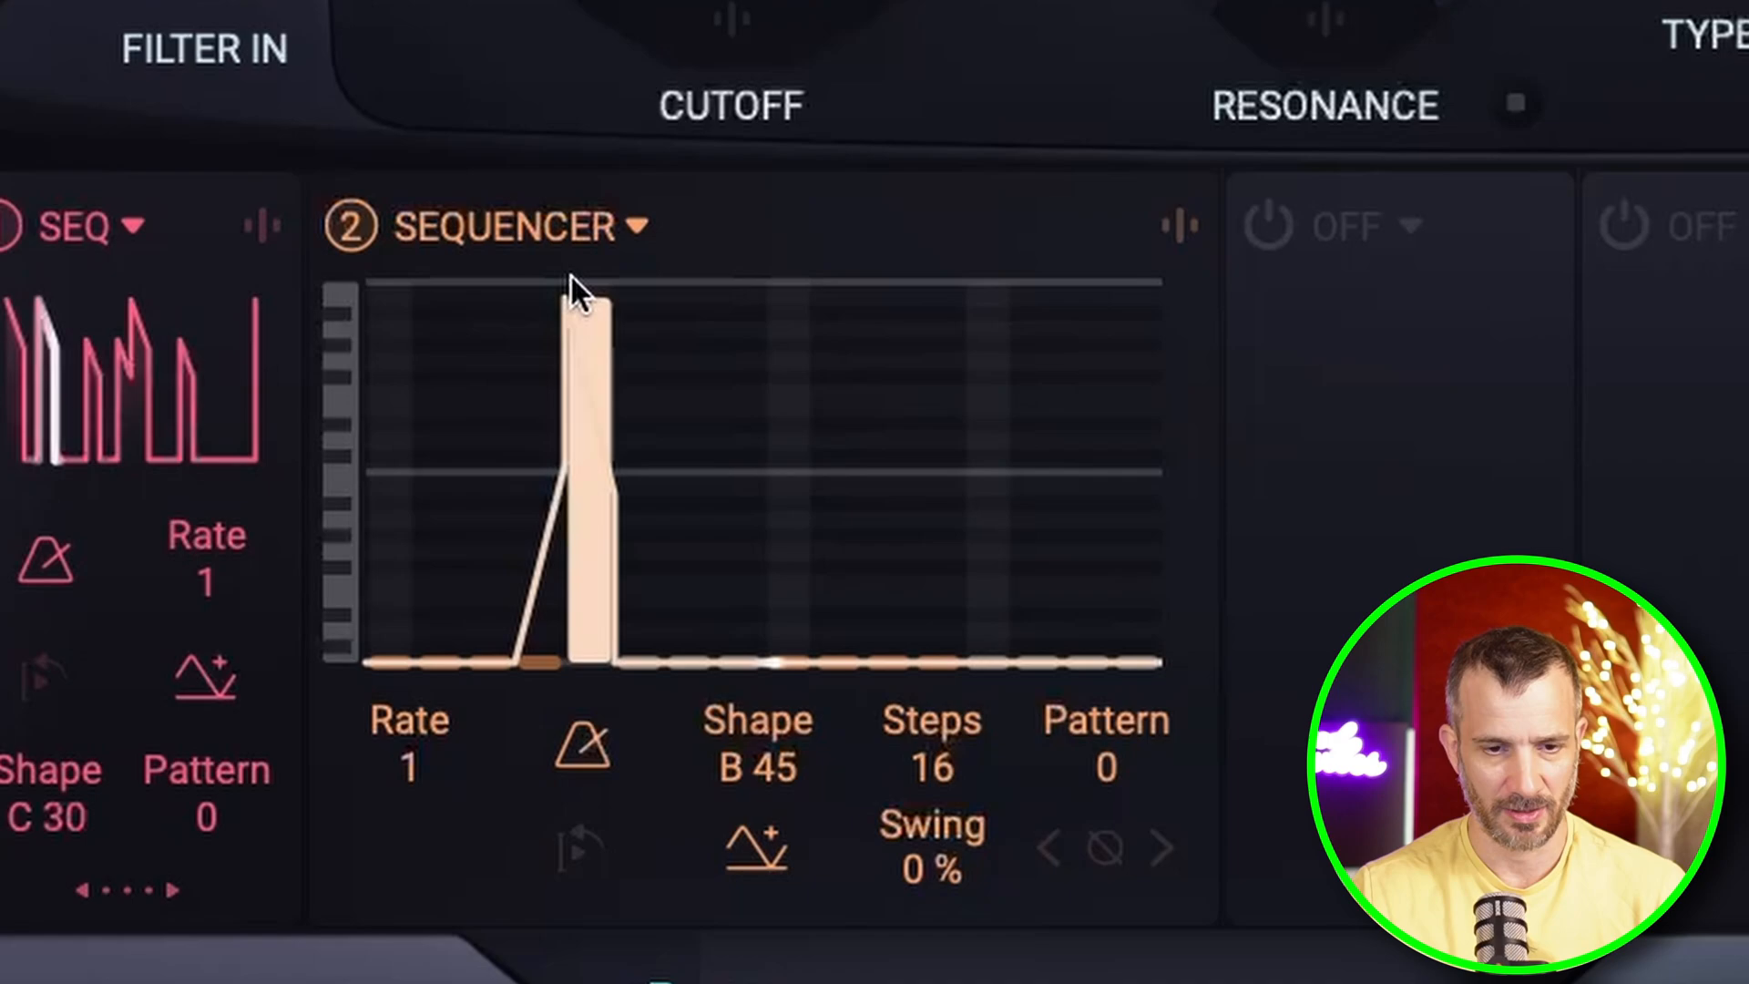
mouse_move(975, 571)
left_mouse_down()
mouse_move(957, 456)
mouse_move(1019, 279)
mouse_move(988, 285)
mouse_move(1054, 371)
mouse_move(1014, 762)
left_mouse_up()
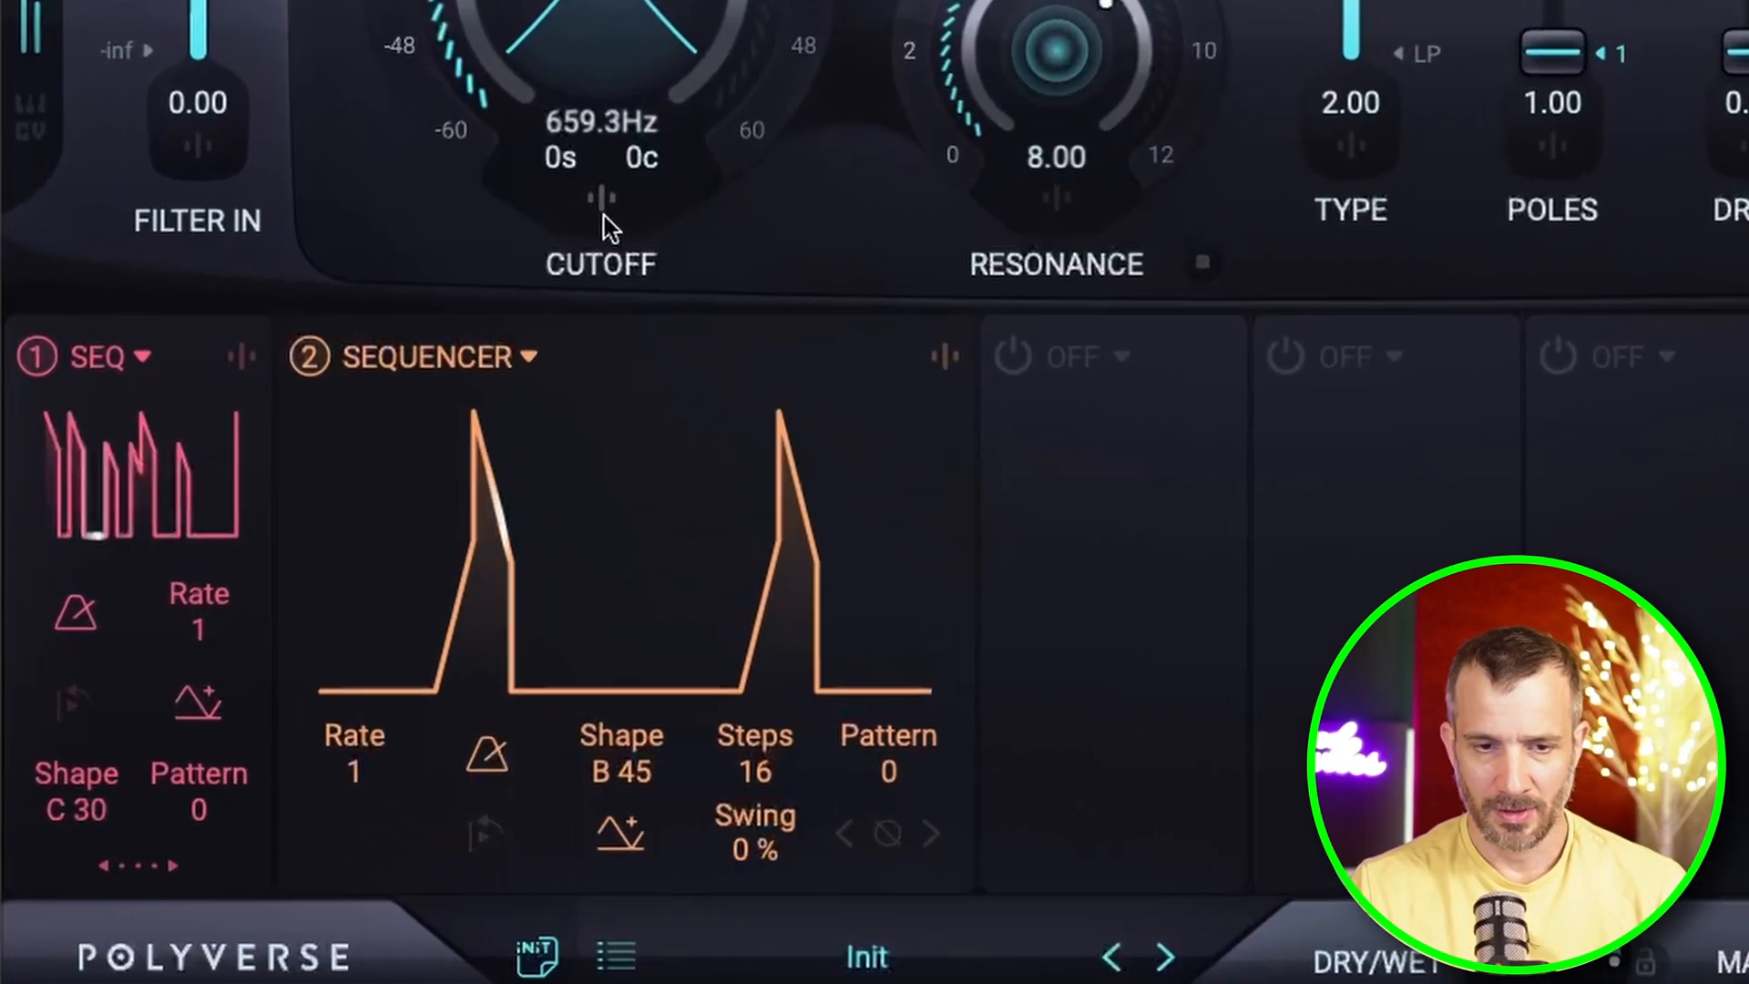
- Apply a small positive sequencer 2 modulation to filter 2's cutoff and lower the cutoff to 414.4 Hz
left_click(404, 416)
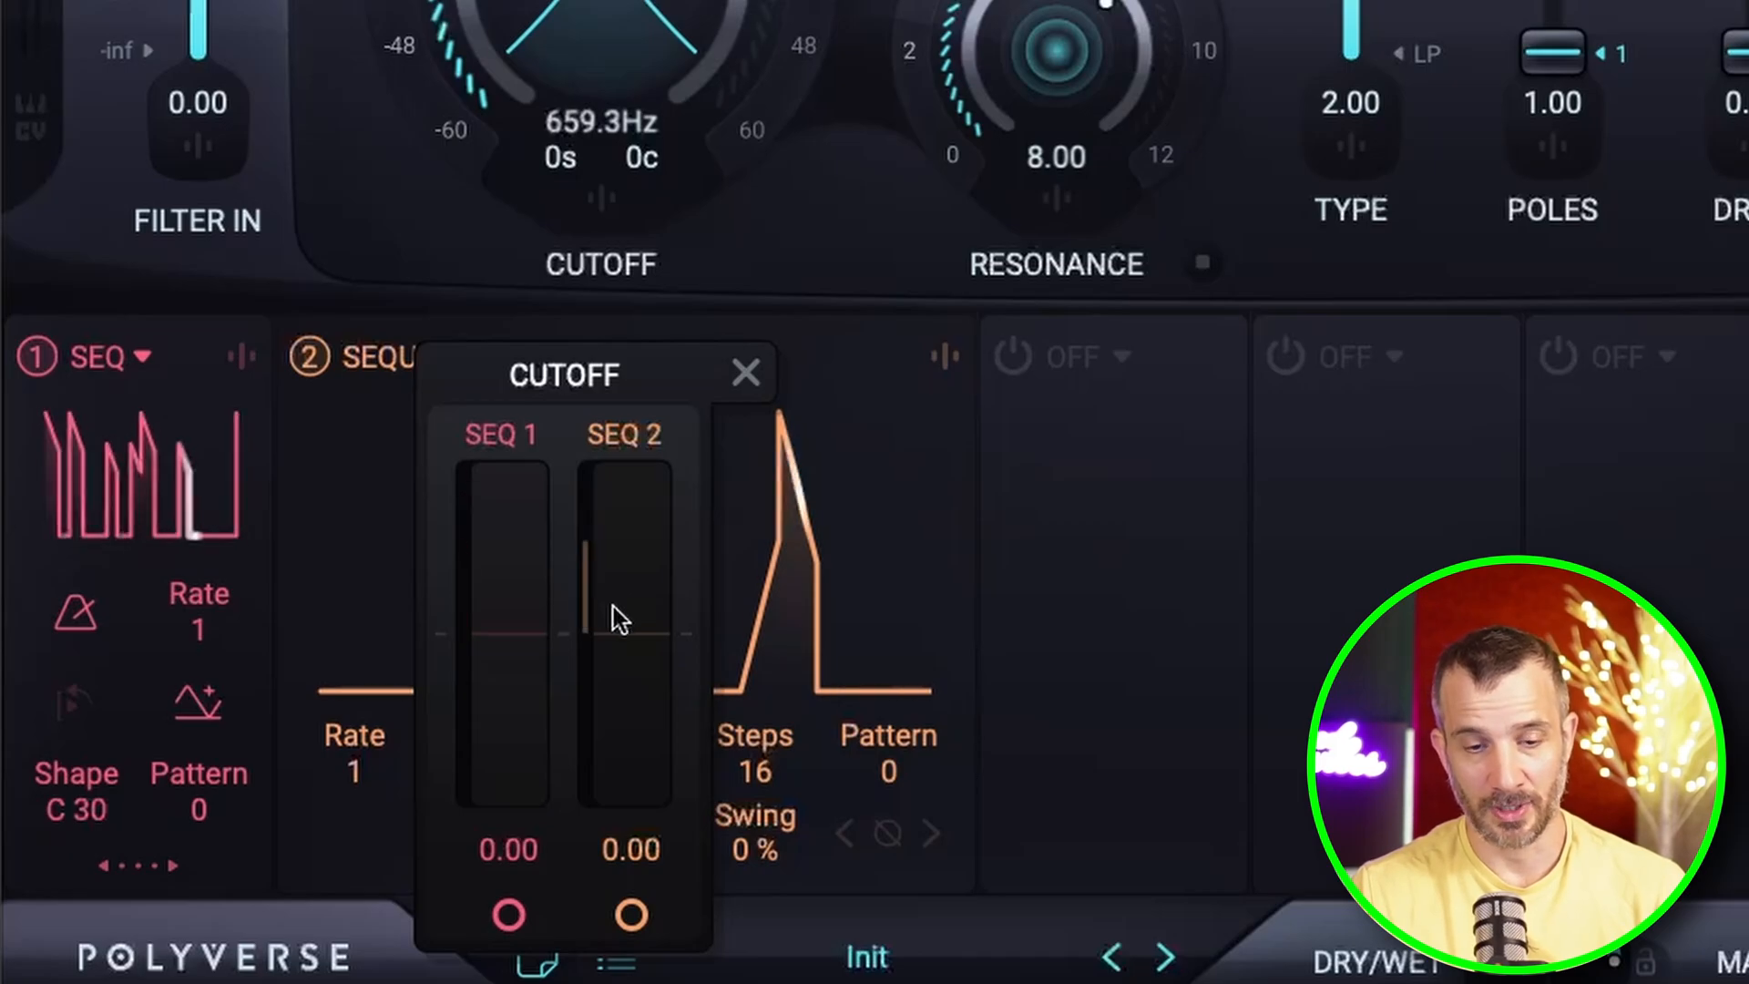
left_click_drag(614, 606, 614, 593)
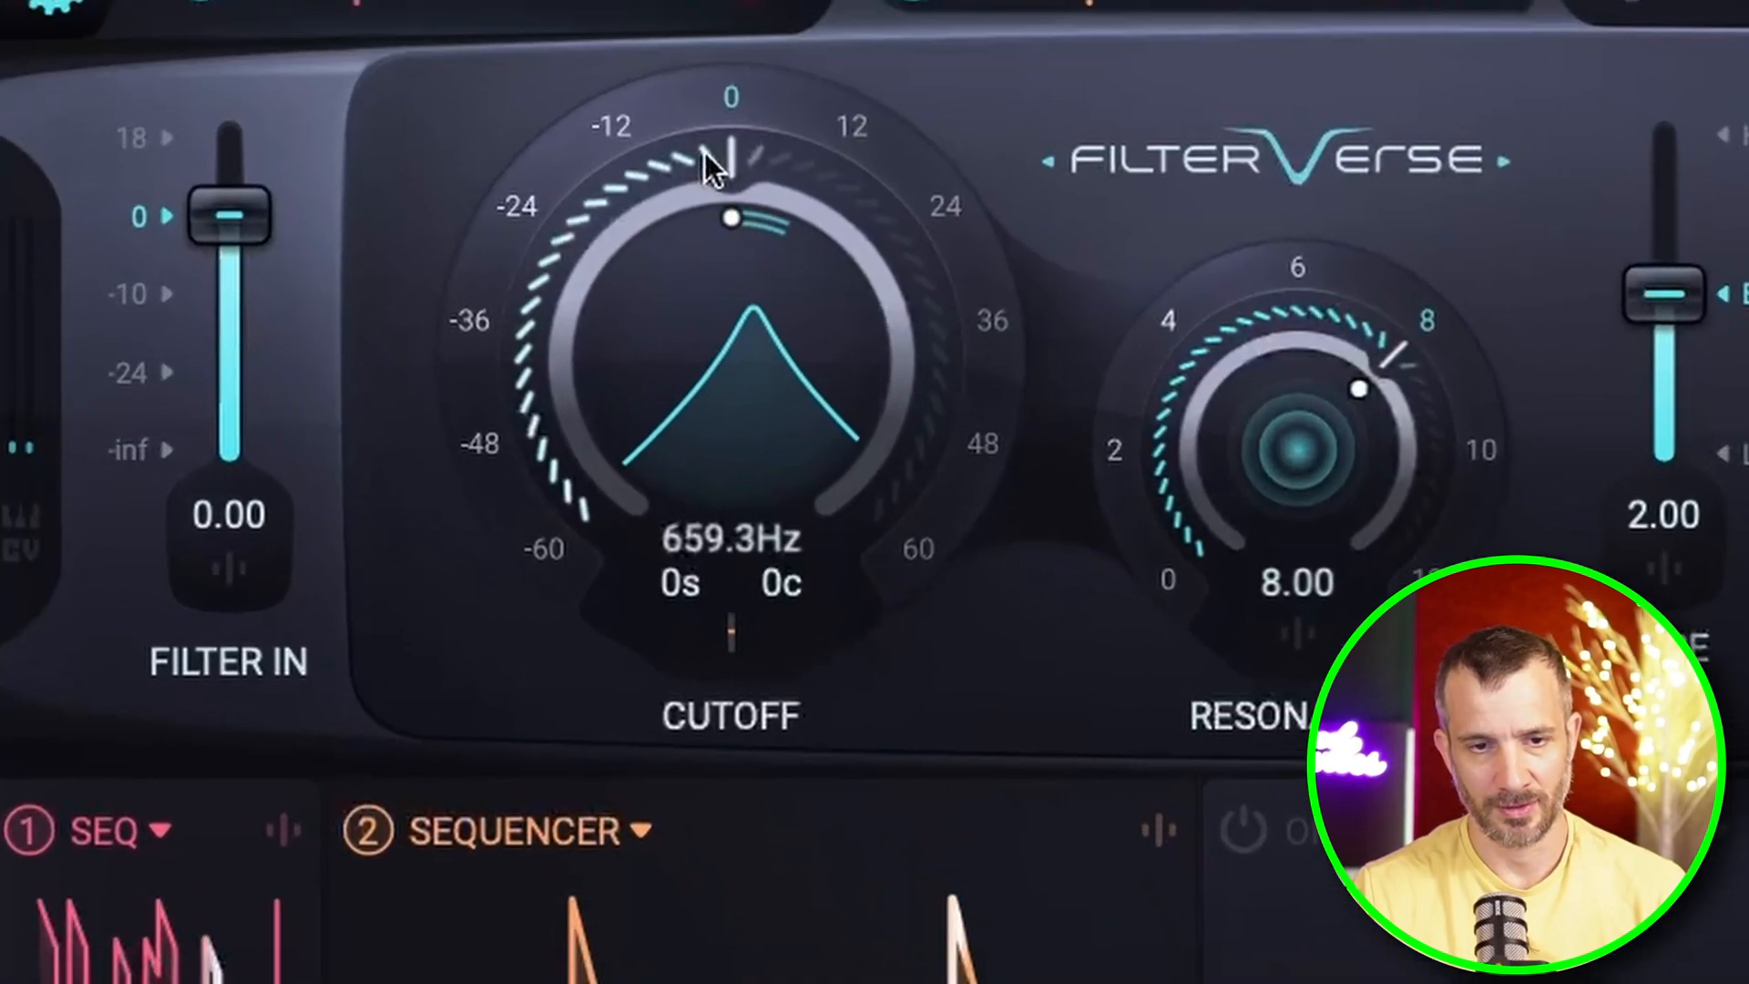
left_click_drag(704, 151, 659, 155)
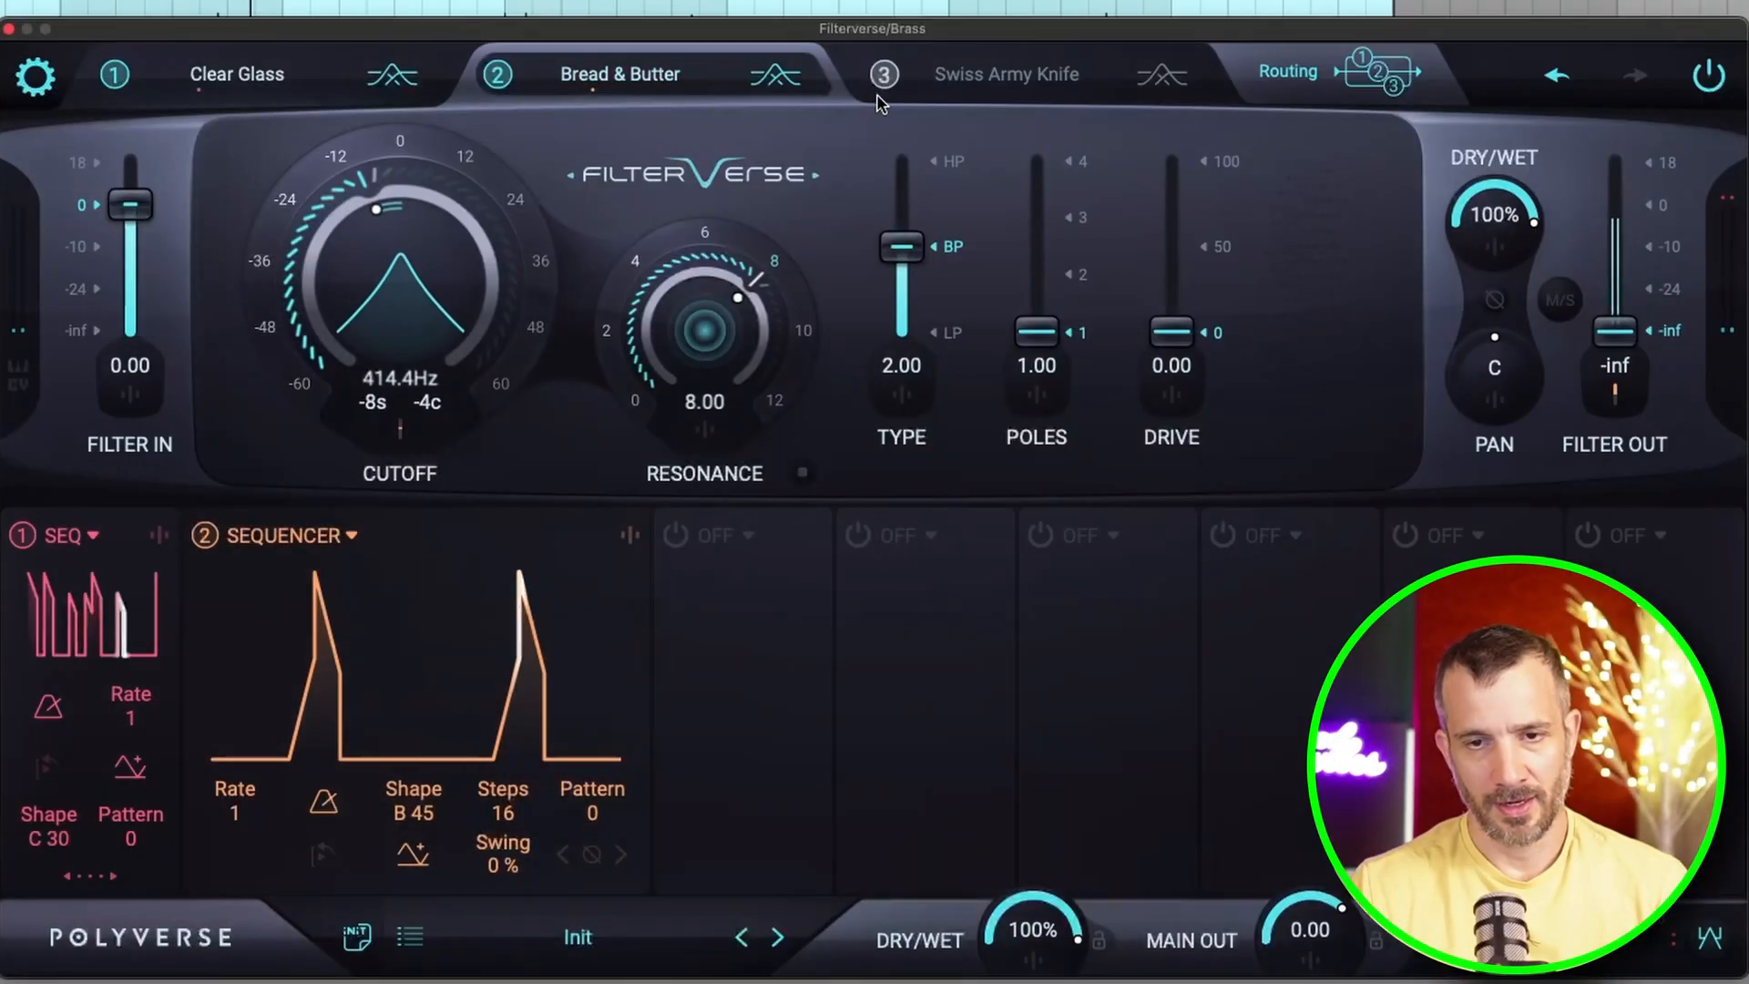
- Set filter 3 to type BP with a resonance of 6.00, and pull its Filter Out down to -inf
left_click(880, 78)
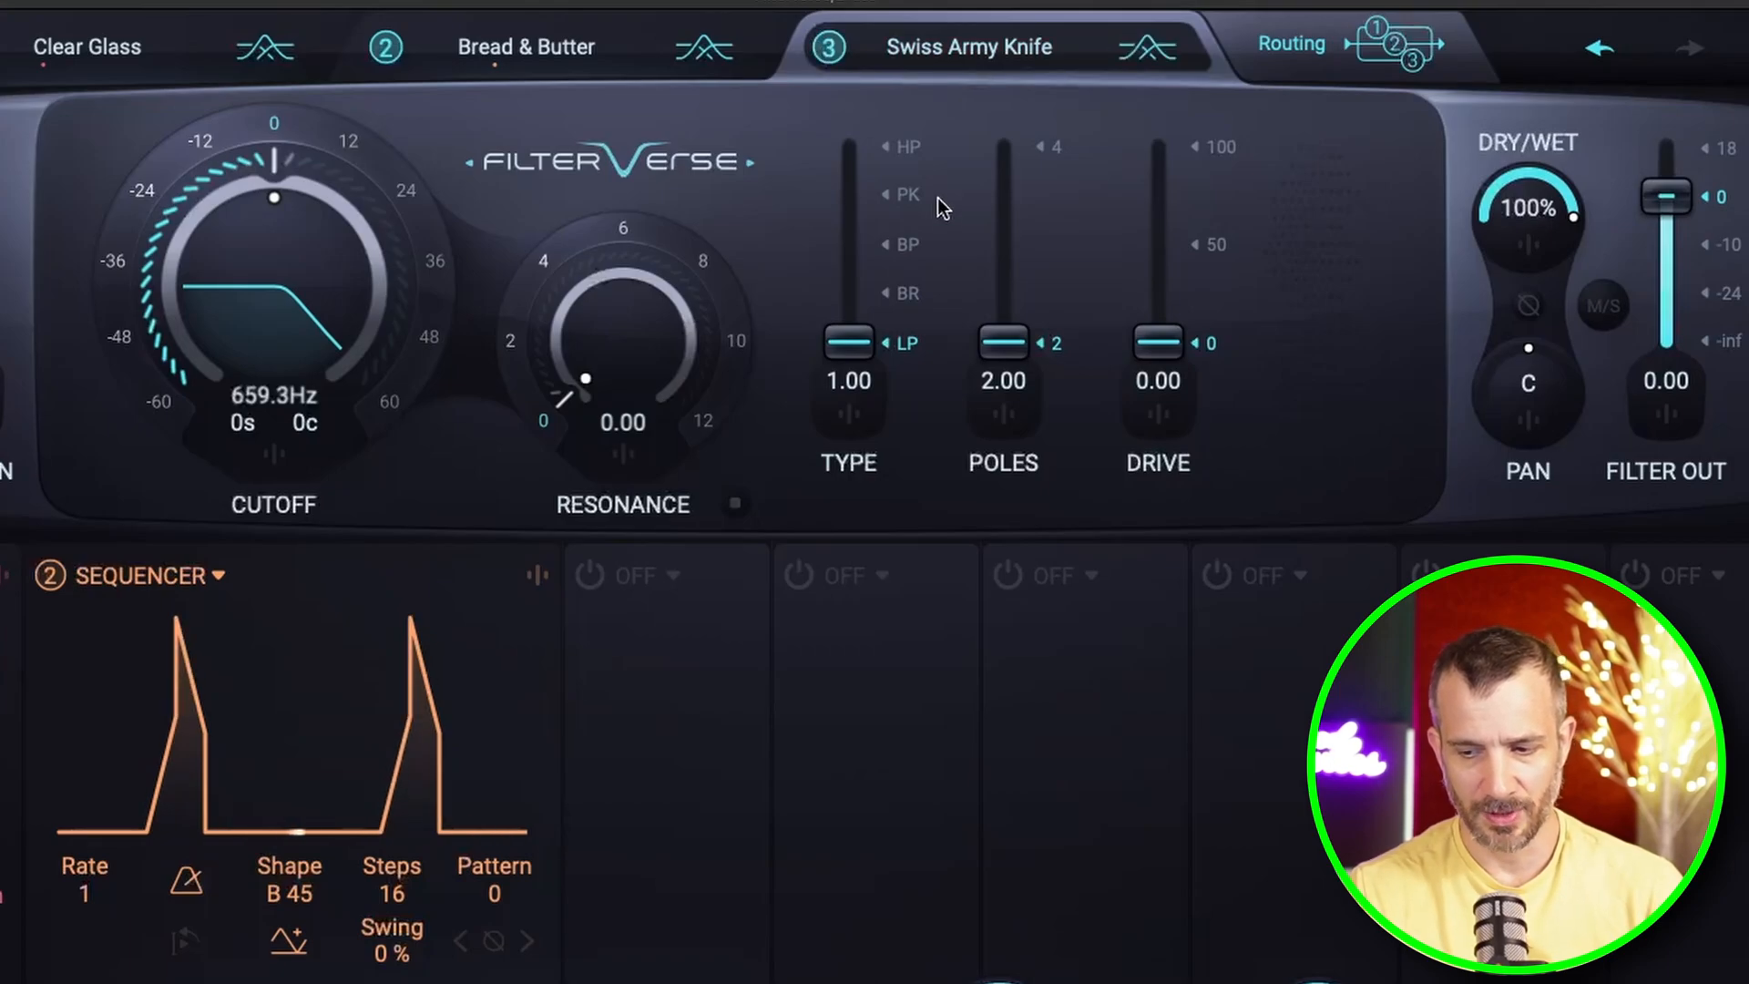
left_click(905, 246)
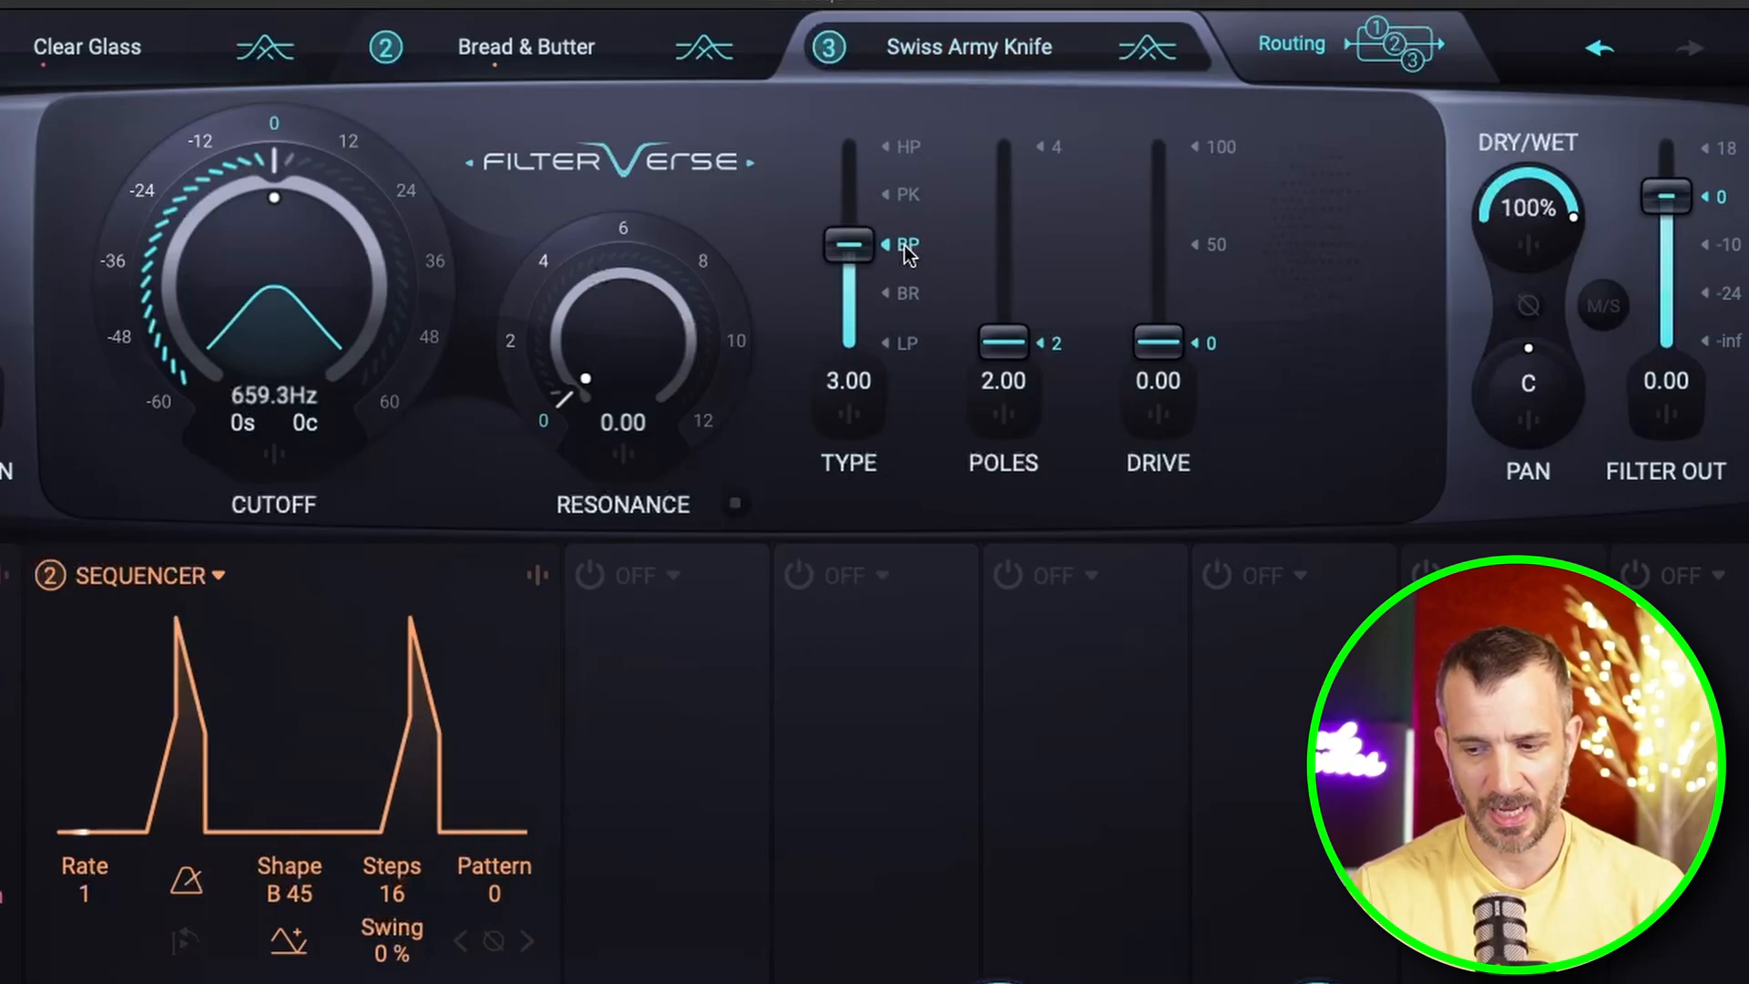
left_click(623, 232)
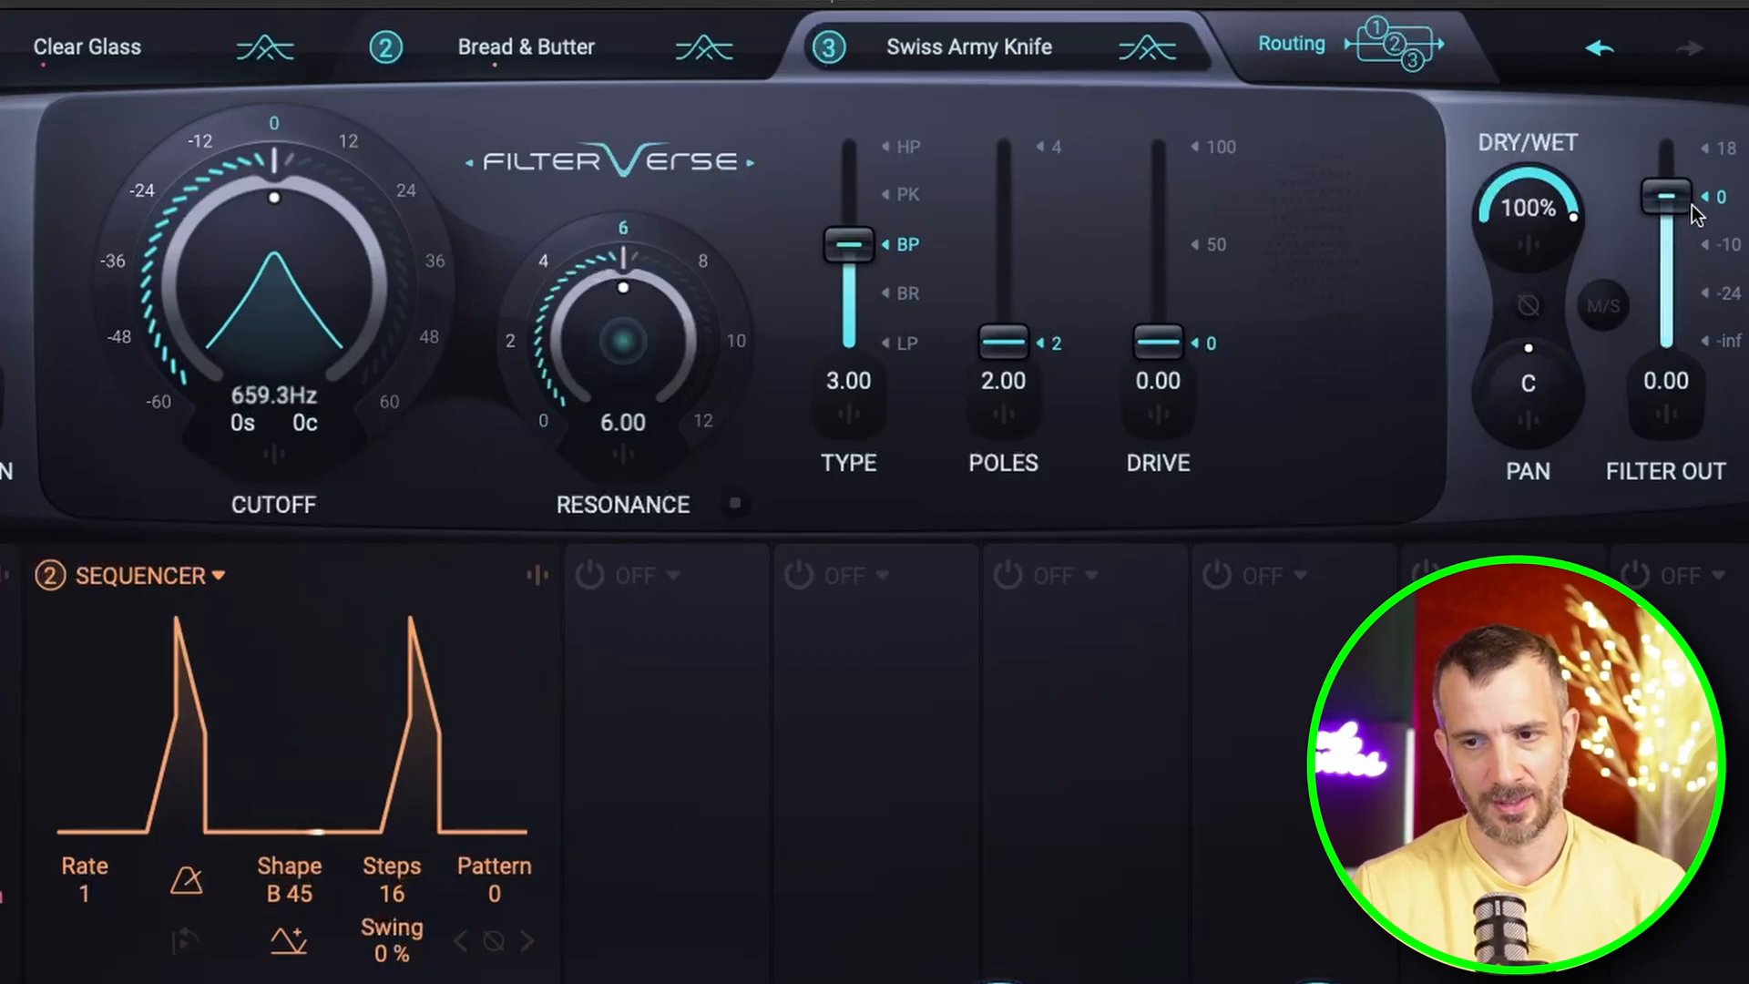
left_click_drag(1681, 204, 1663, 531)
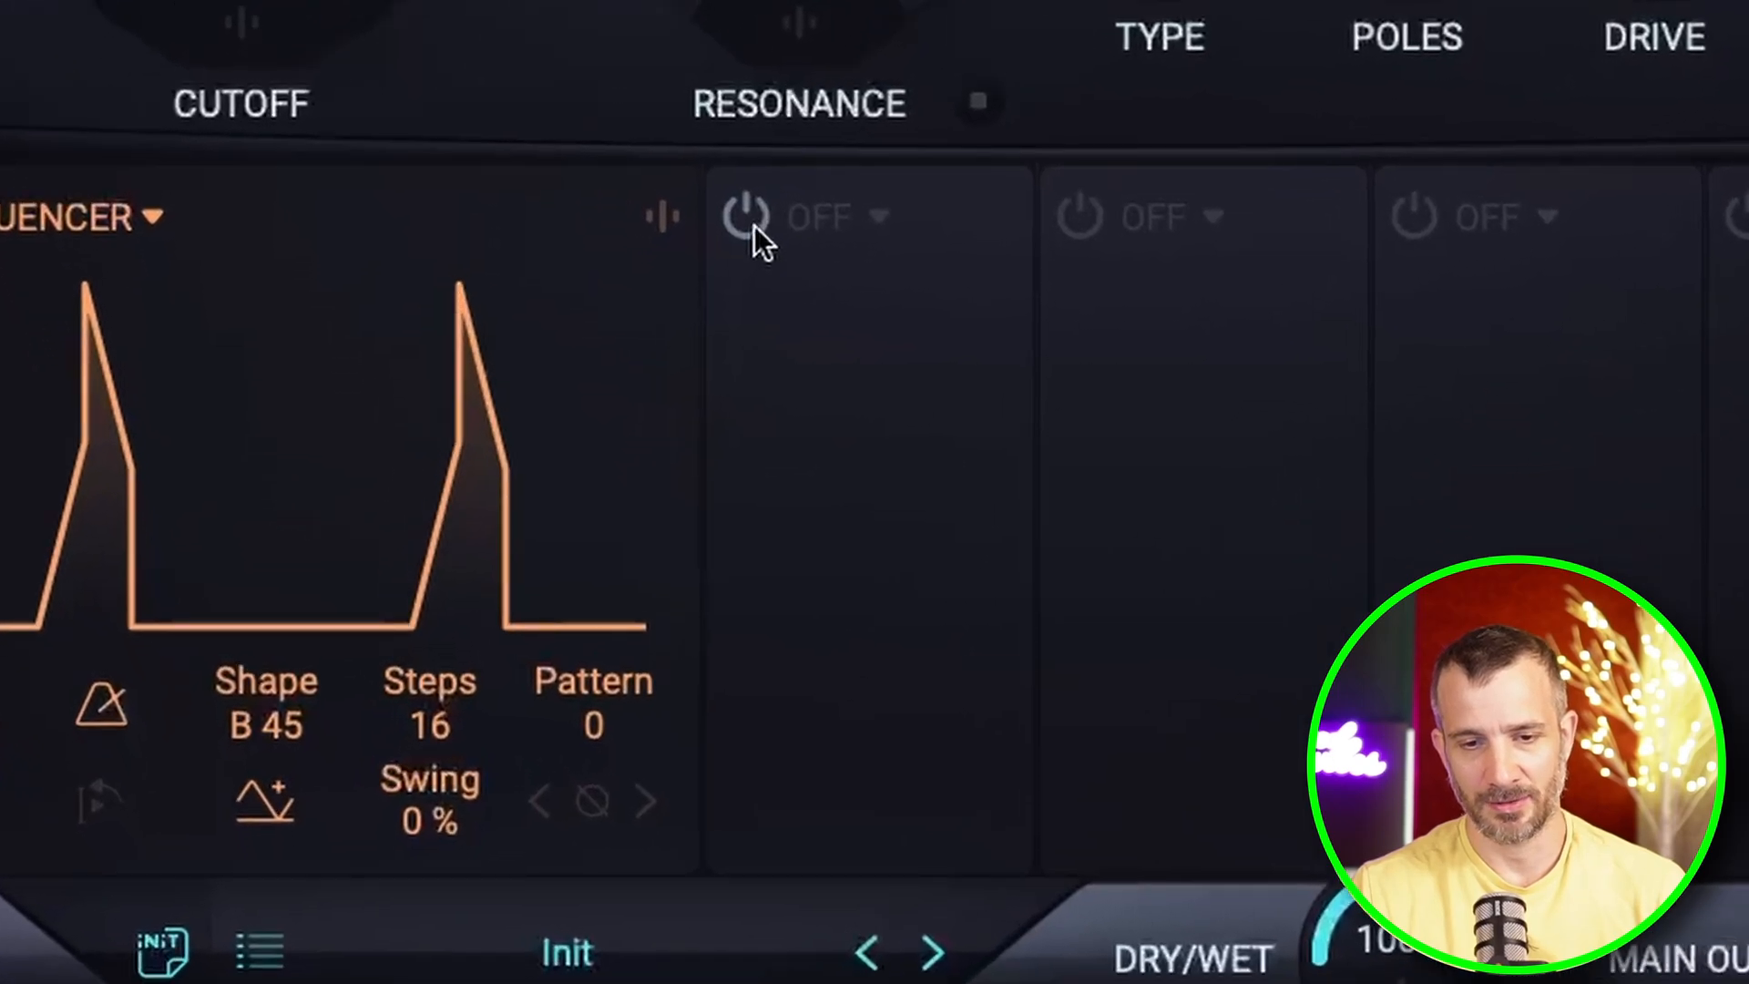
- Activate the third modulator slot as a unipolar Sequencer with Shape D 0 and 30 % swing
left_click(755, 222)
left_click(891, 223)
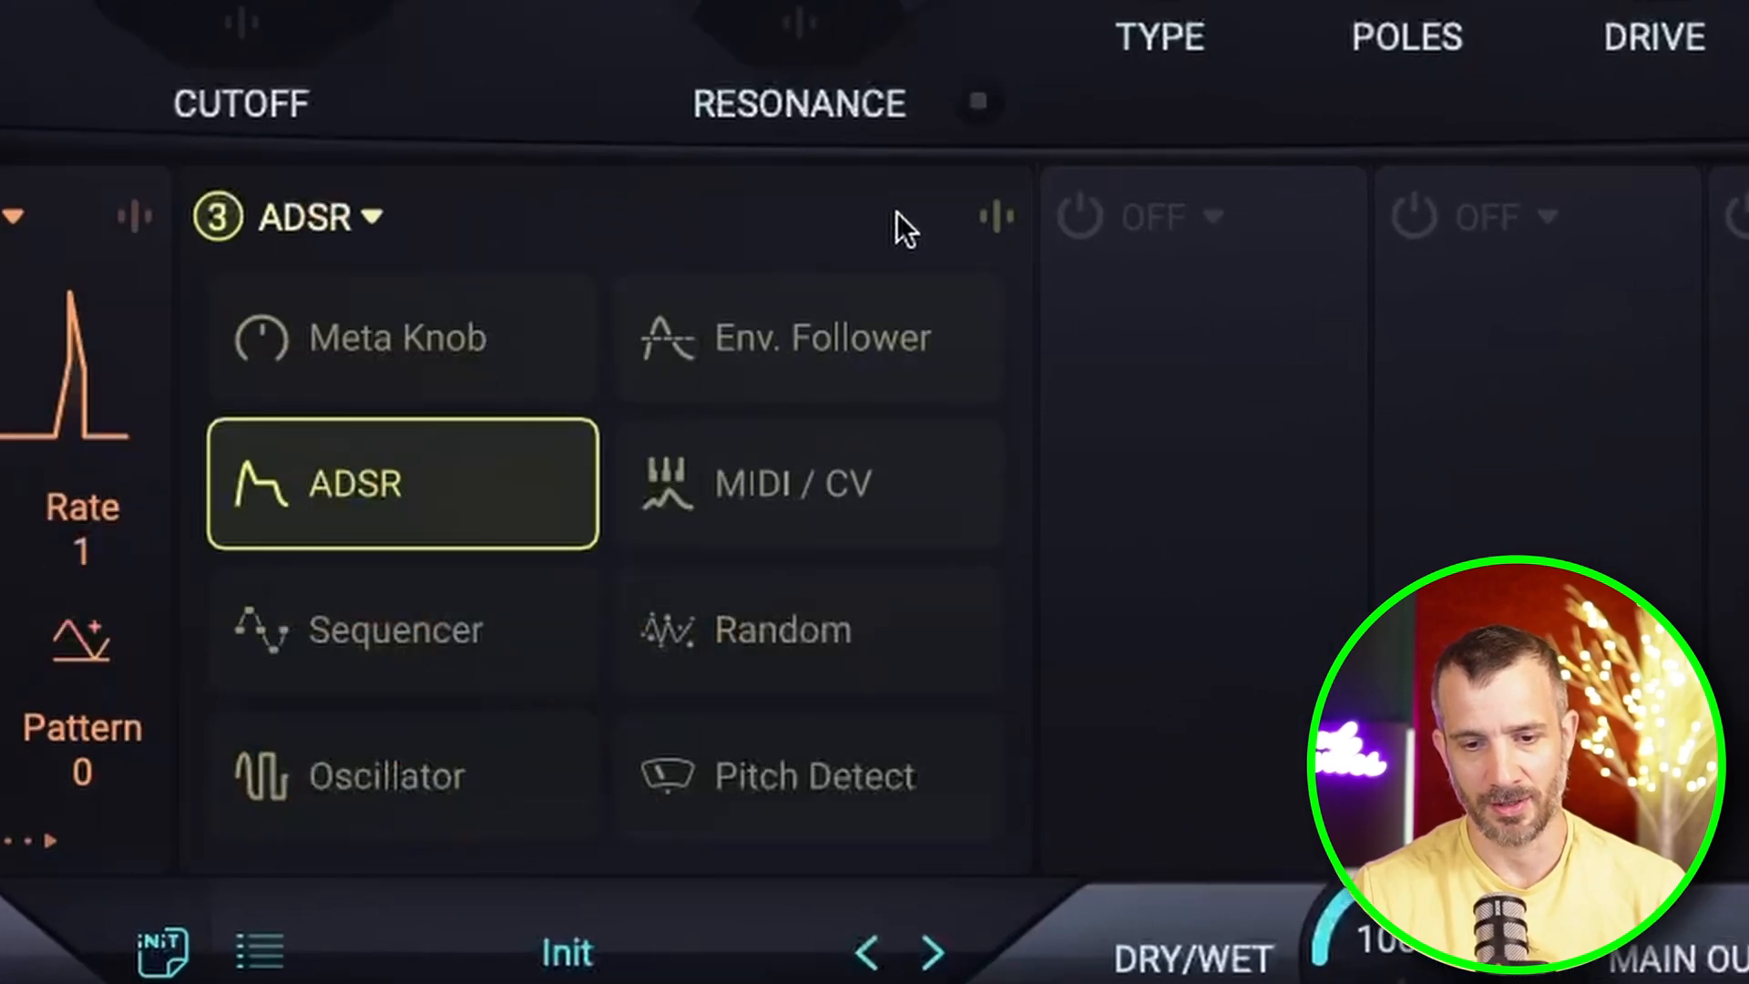
left_click(425, 636)
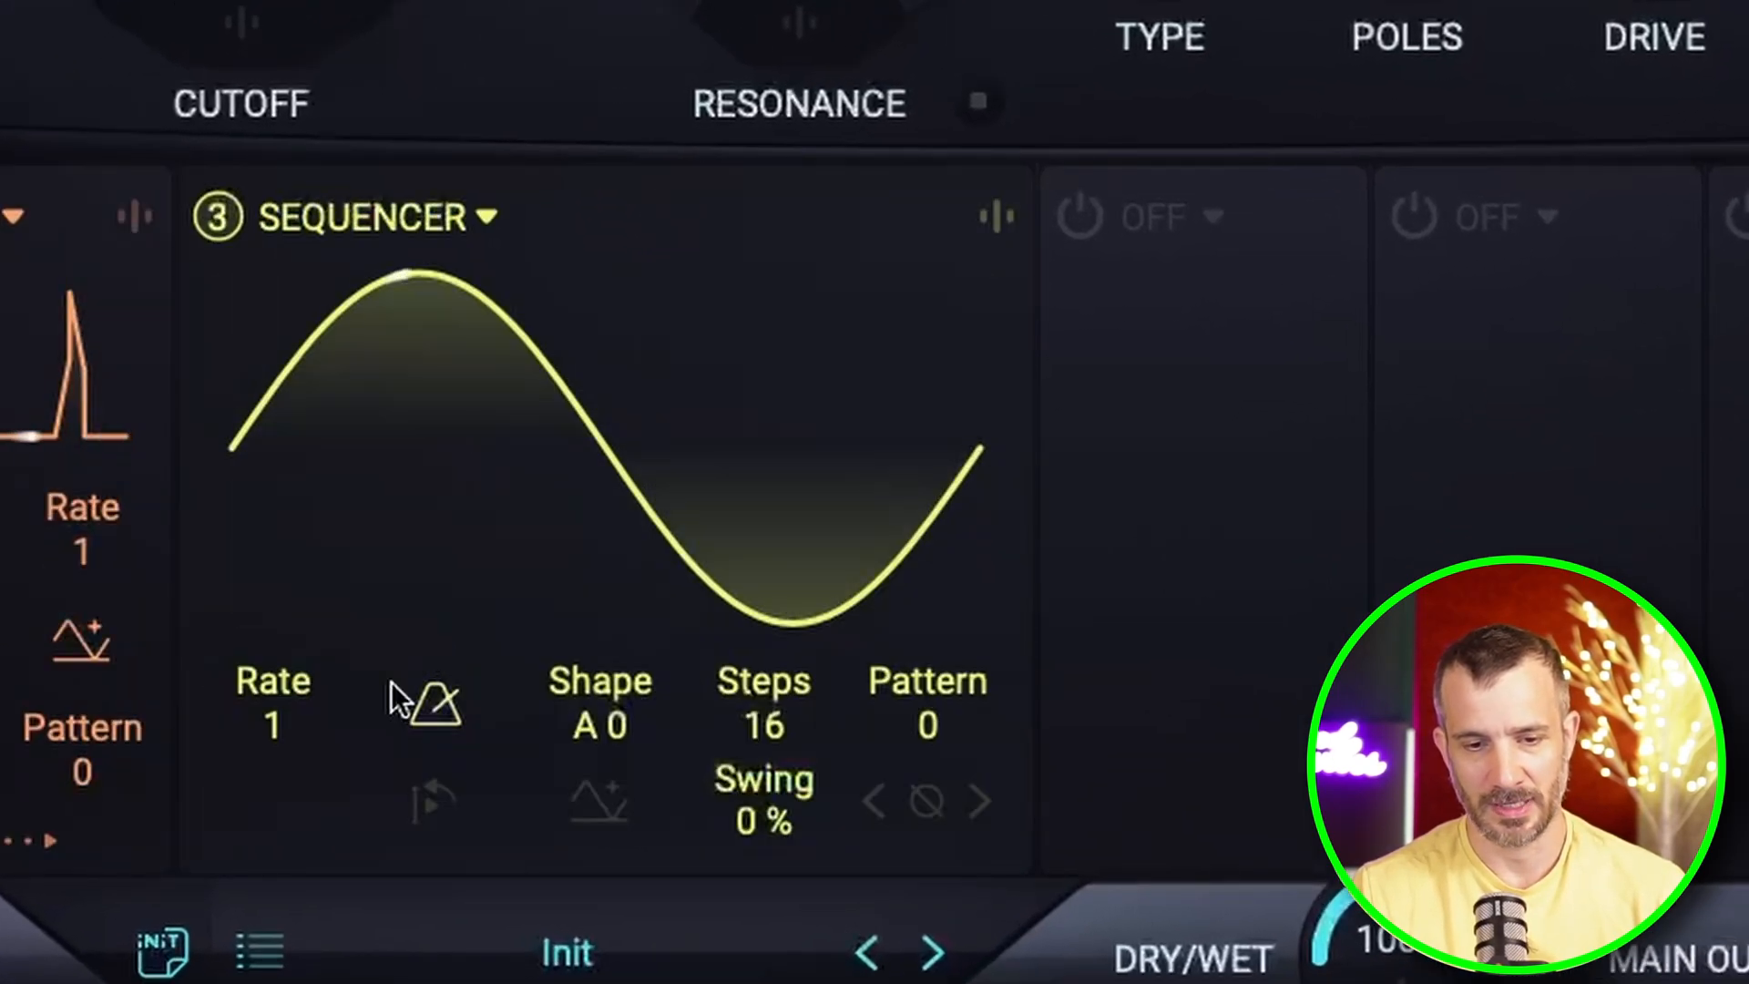
mouse_move(366, 576)
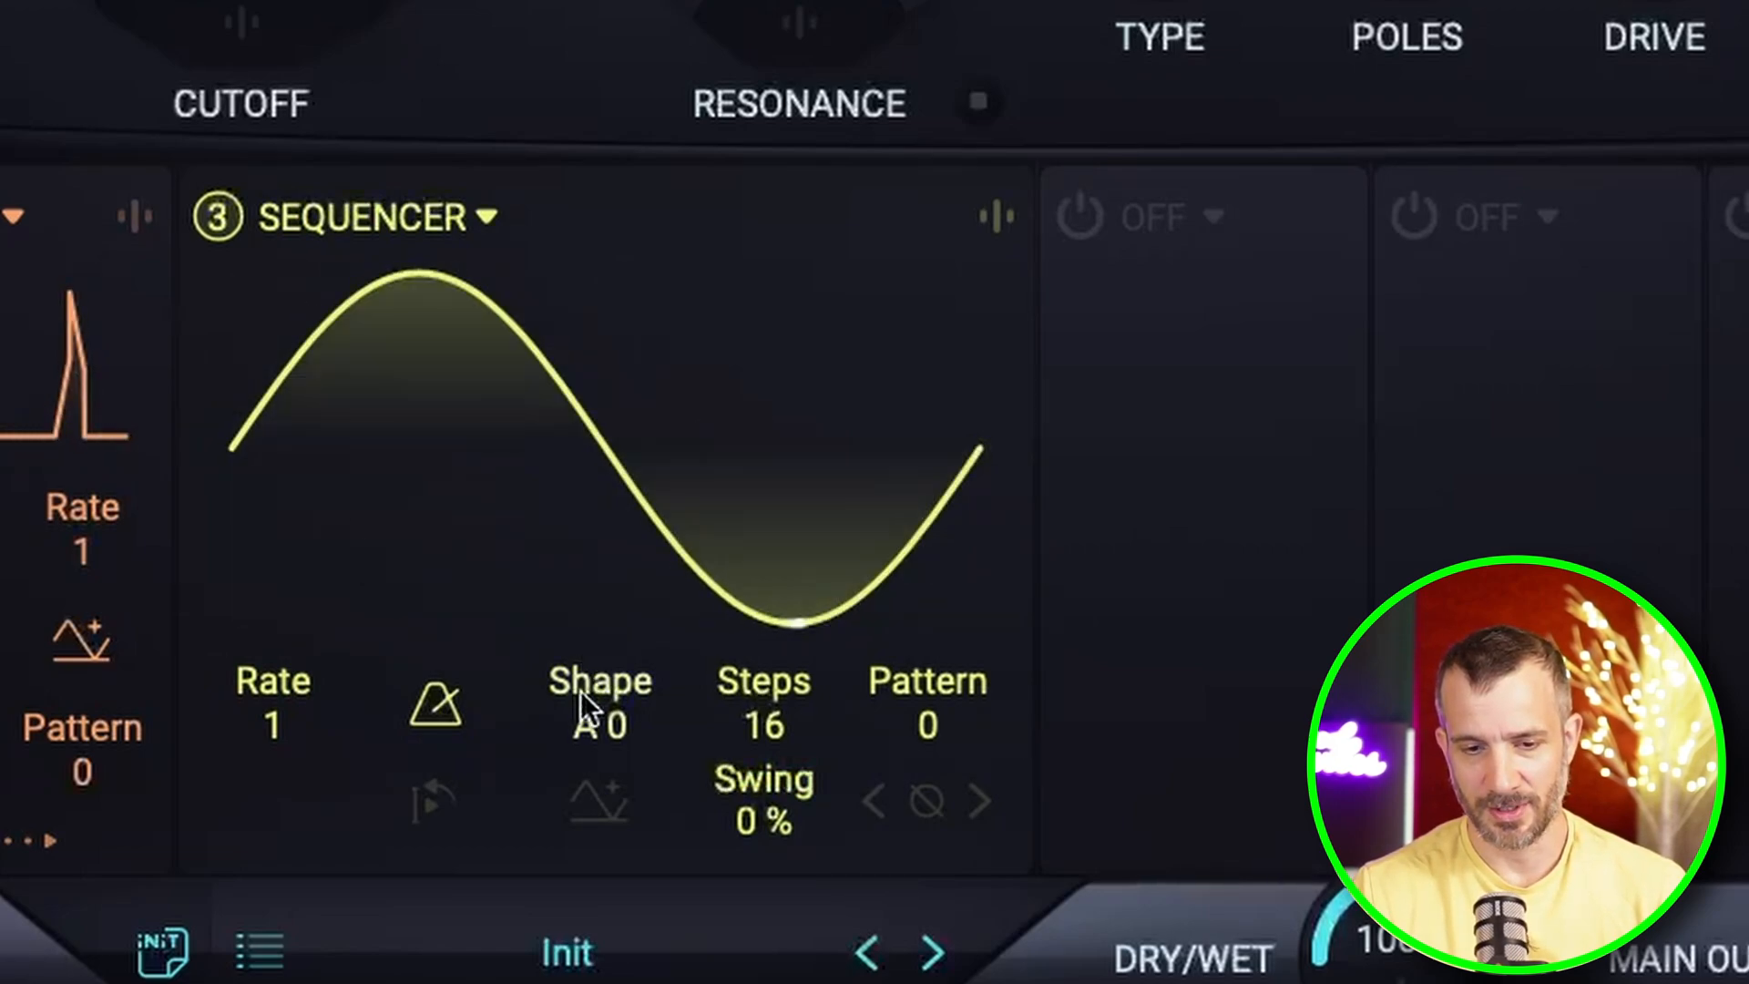
left_click_drag(616, 679, 906, 4)
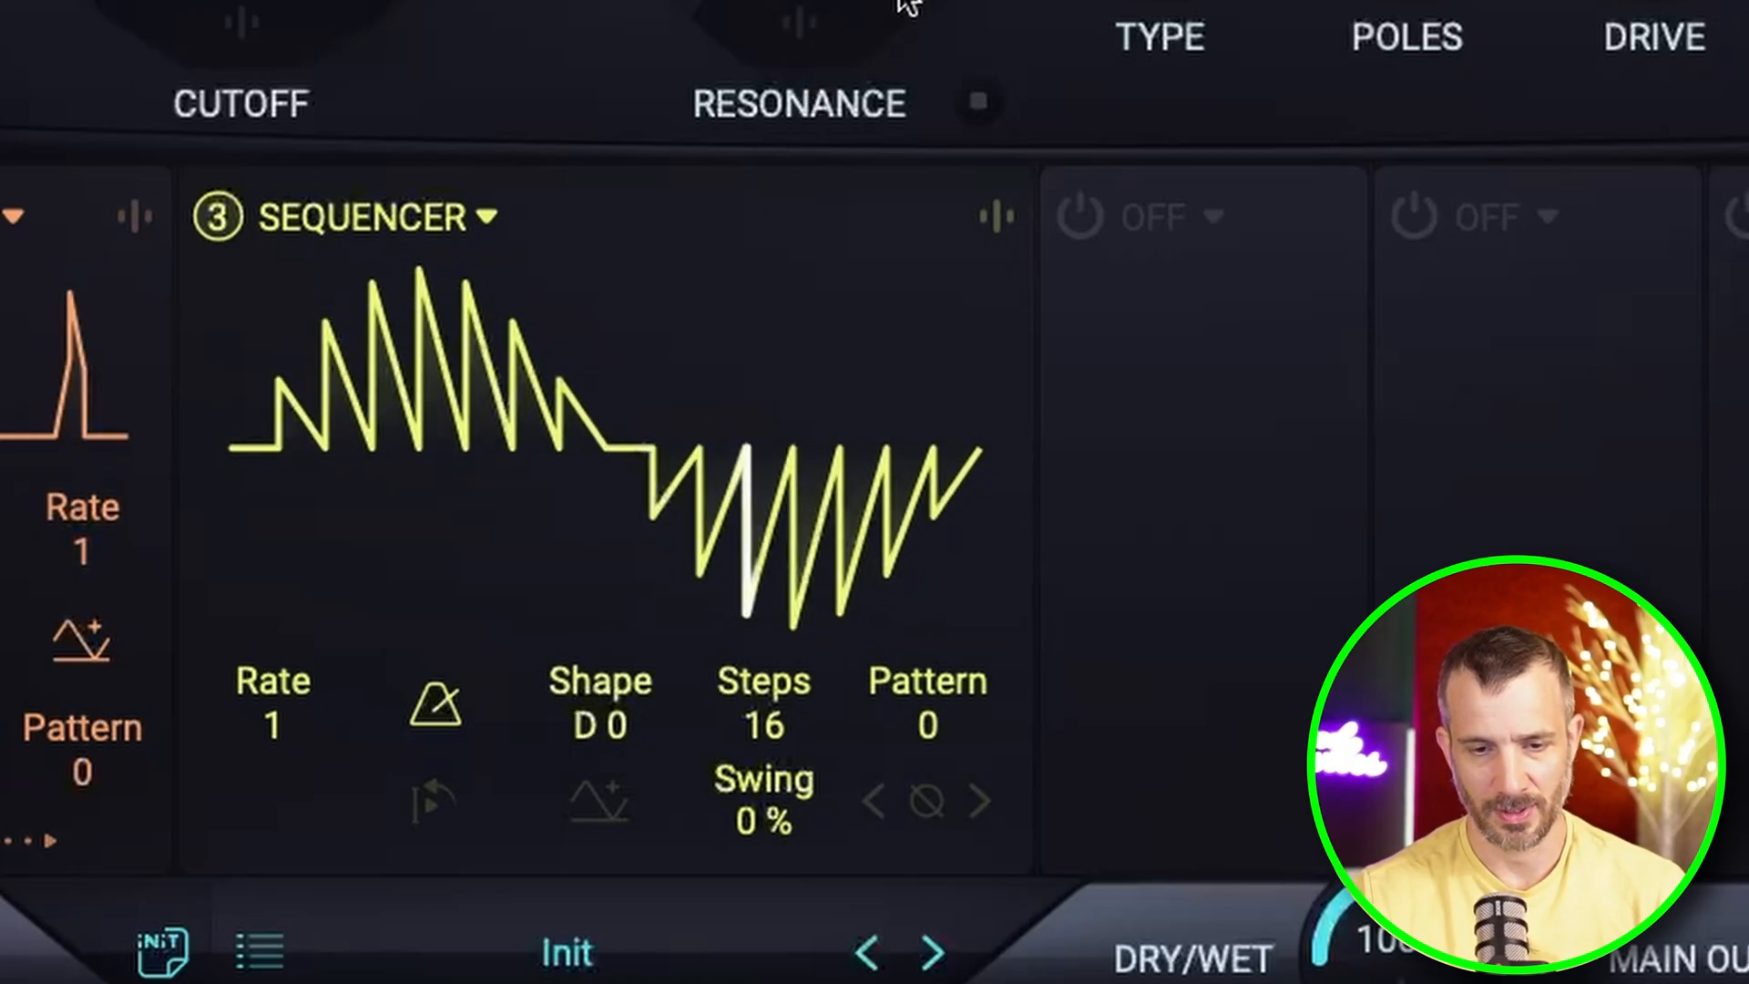
left_click(583, 811)
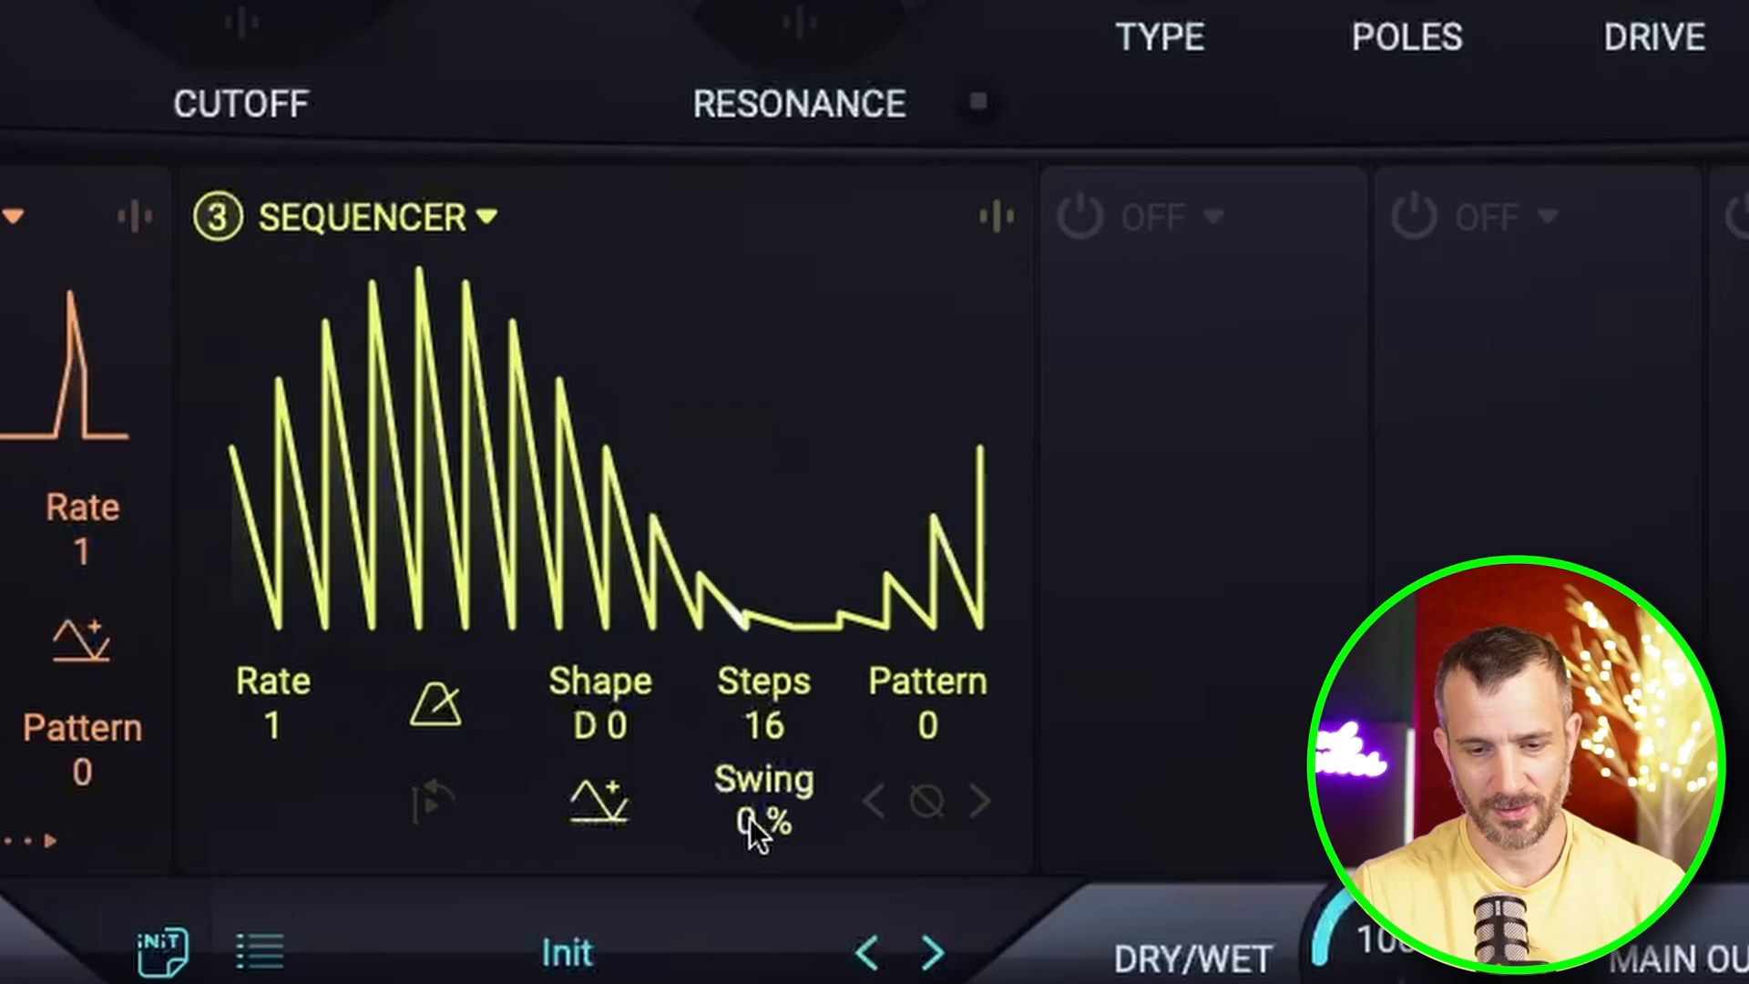
left_click_drag(762, 822, 791, 710)
- Redraw sequencer 3's steps as an uneven pattern climbing towards the end, and route it positively to filter 3's Filter Out
mouse_move(250, 604)
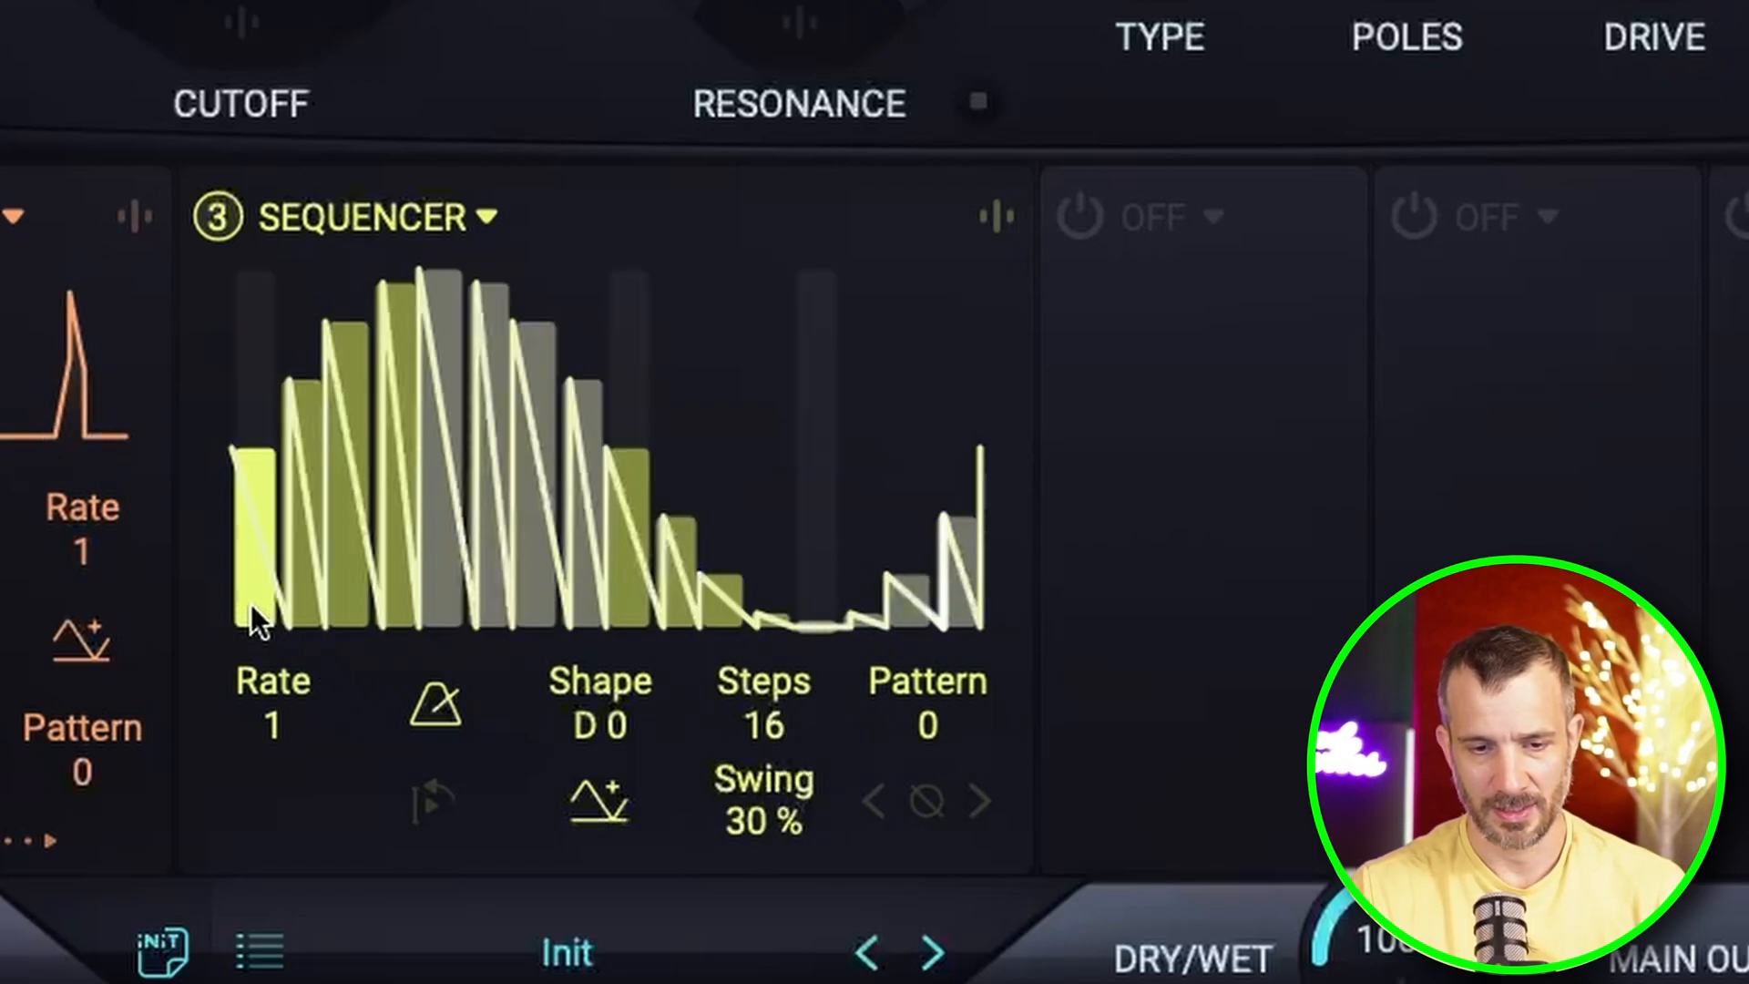
mouse_move(254, 590)
left_mouse_down()
mouse_move(301, 371)
mouse_move(343, 438)
mouse_move(402, 350)
mouse_move(447, 363)
mouse_move(468, 402)
mouse_move(534, 288)
mouse_move(596, 470)
mouse_move(924, 313)
mouse_move(944, 283)
mouse_move(982, 292)
left_mouse_up()
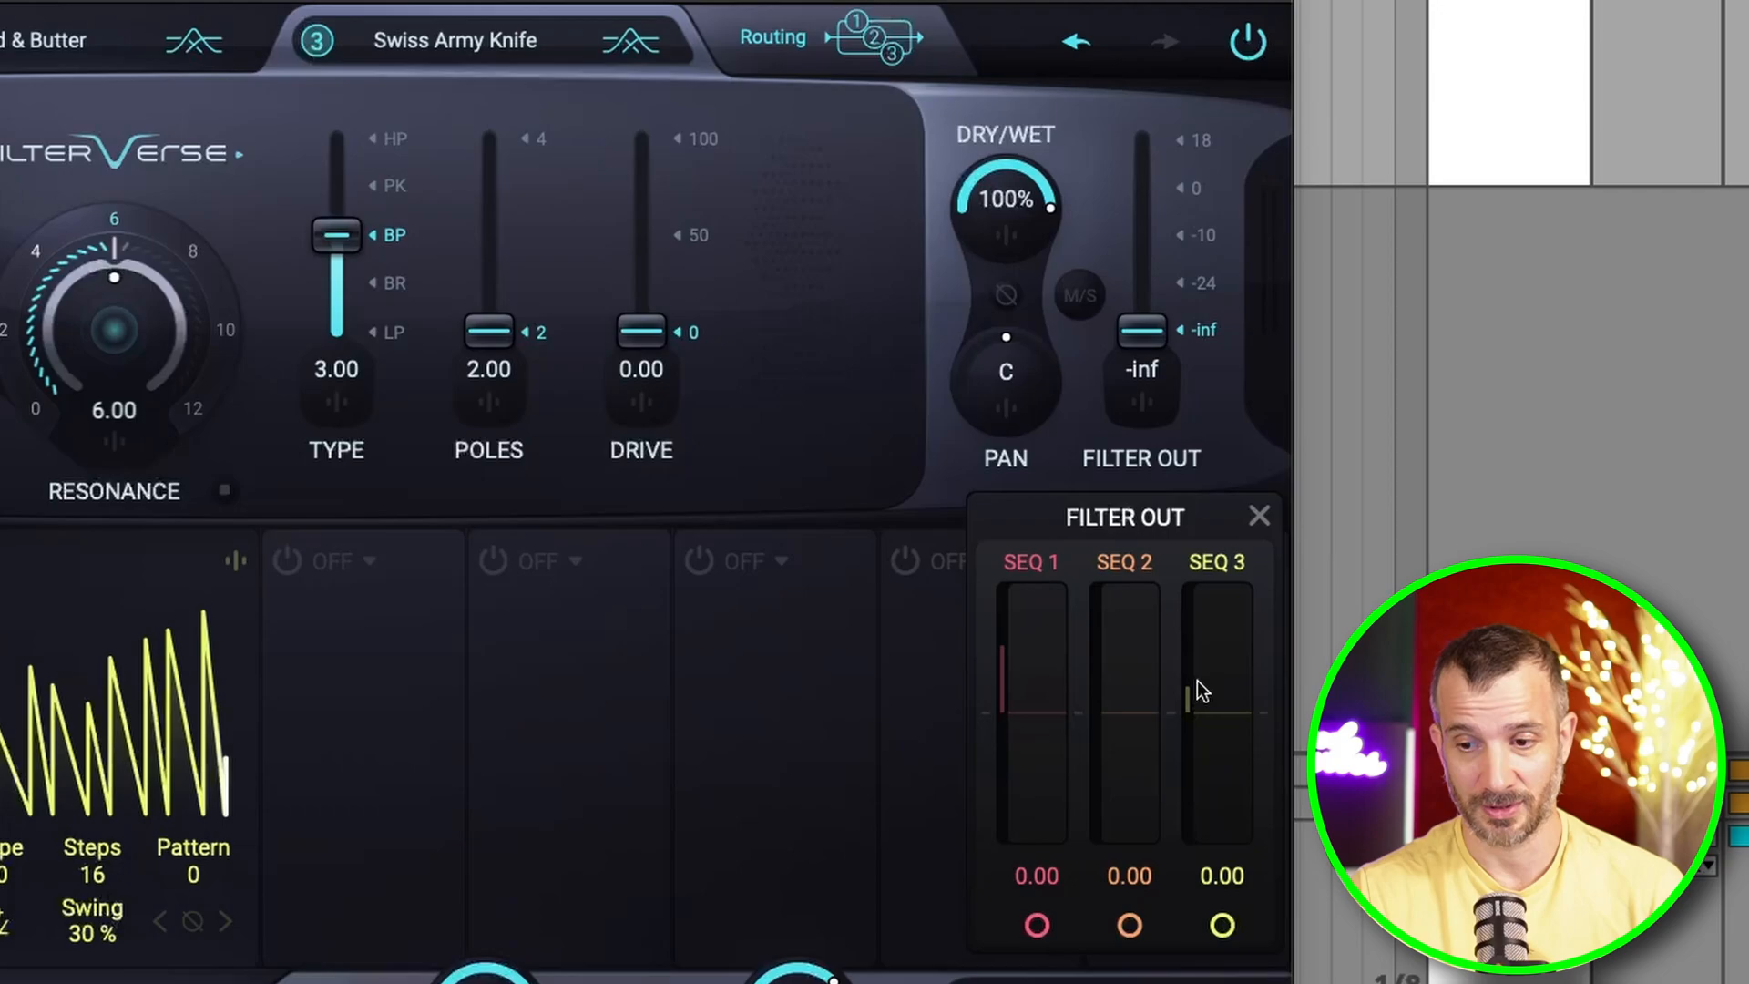
left_click(1259, 517)
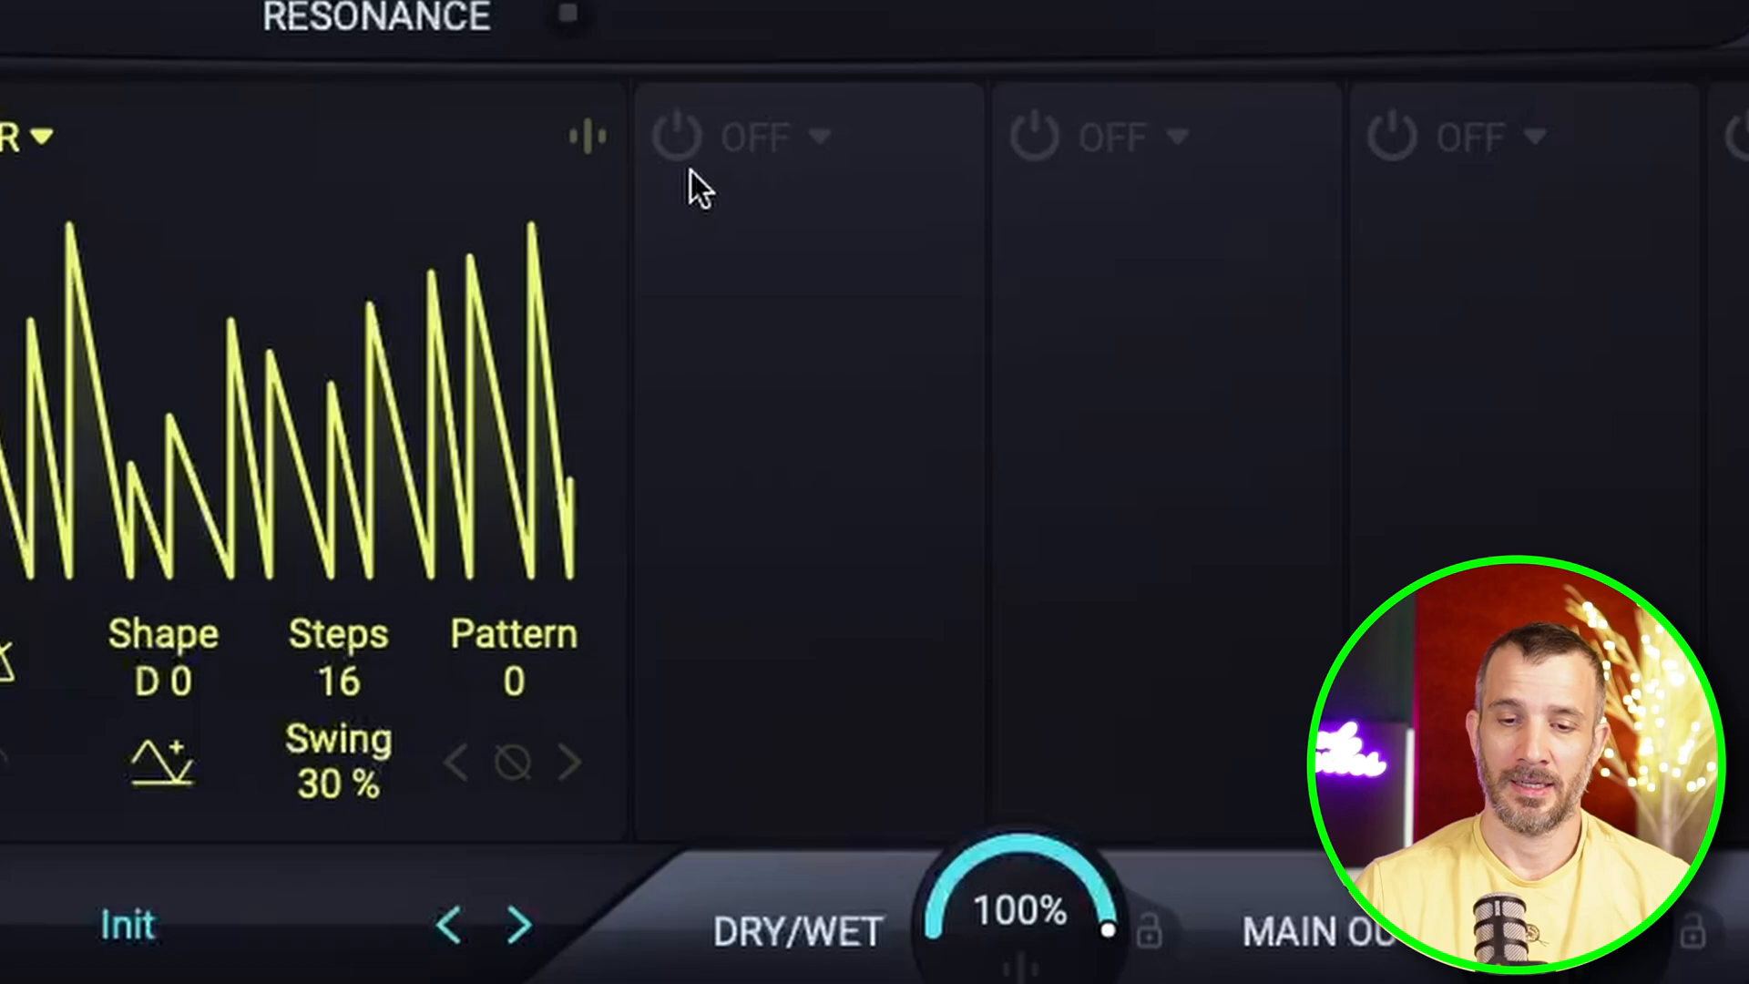
- Activate the fourth modulator slot as a Sequencer and apply it as a positive modulation to filter 3's pan
left_click(682, 157)
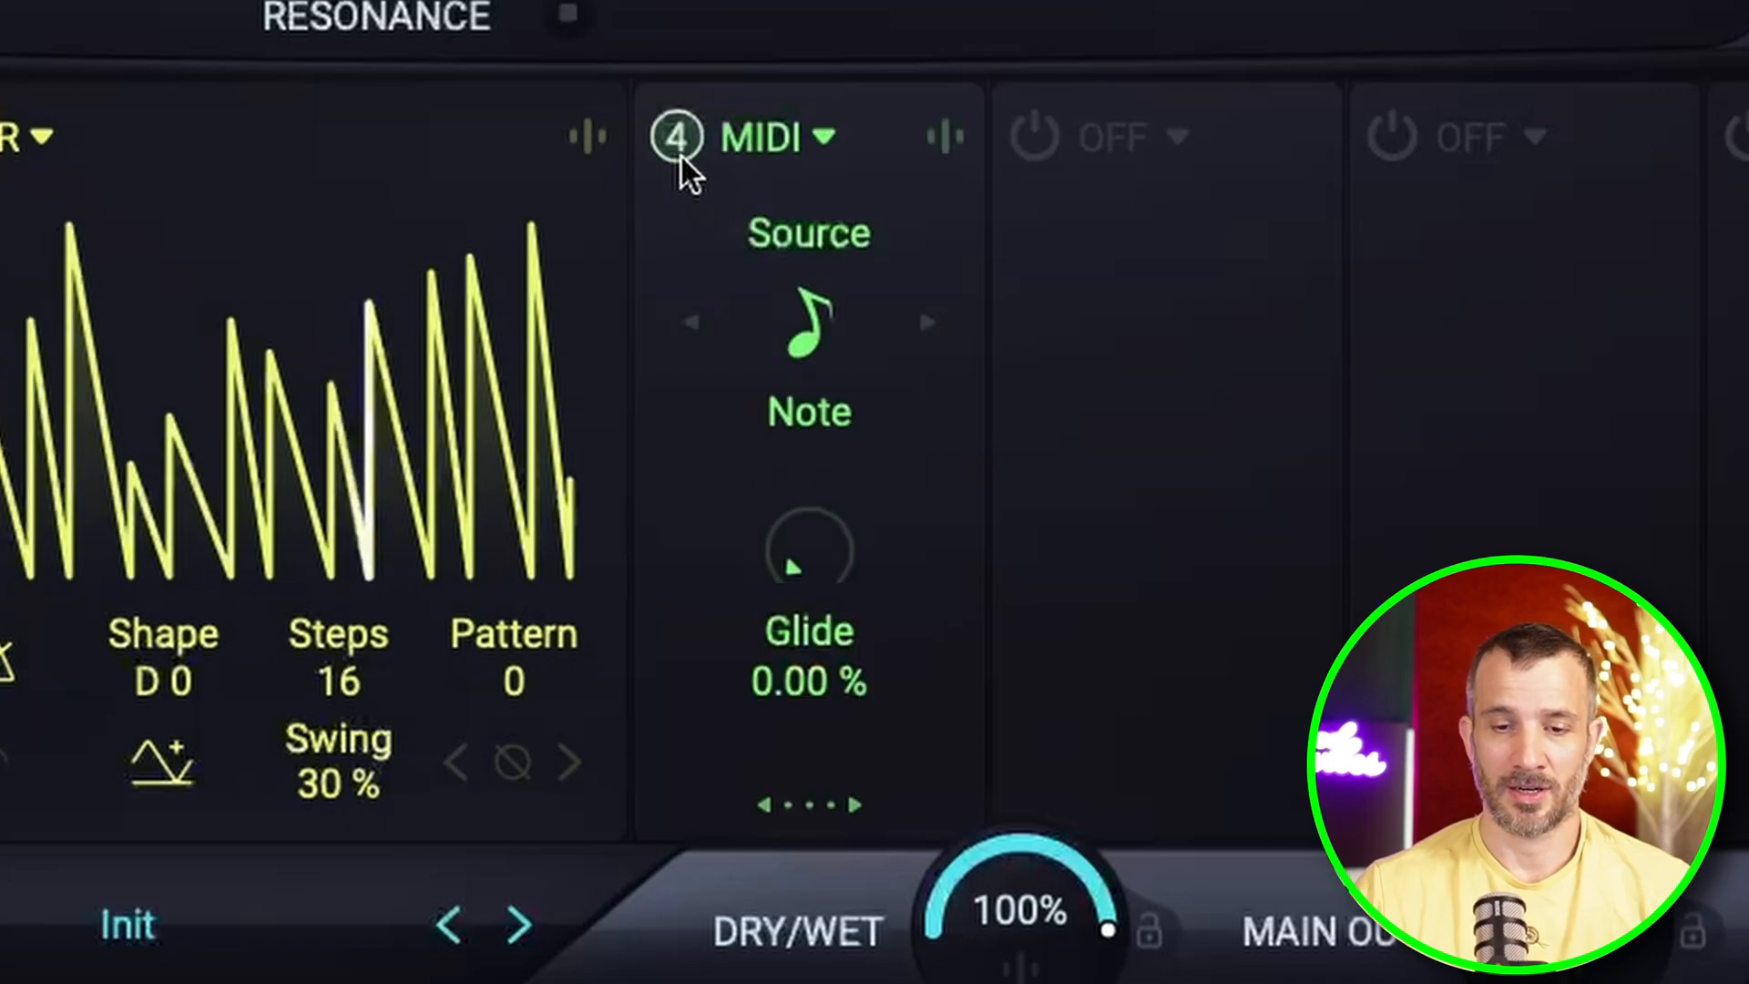
left_click(825, 139)
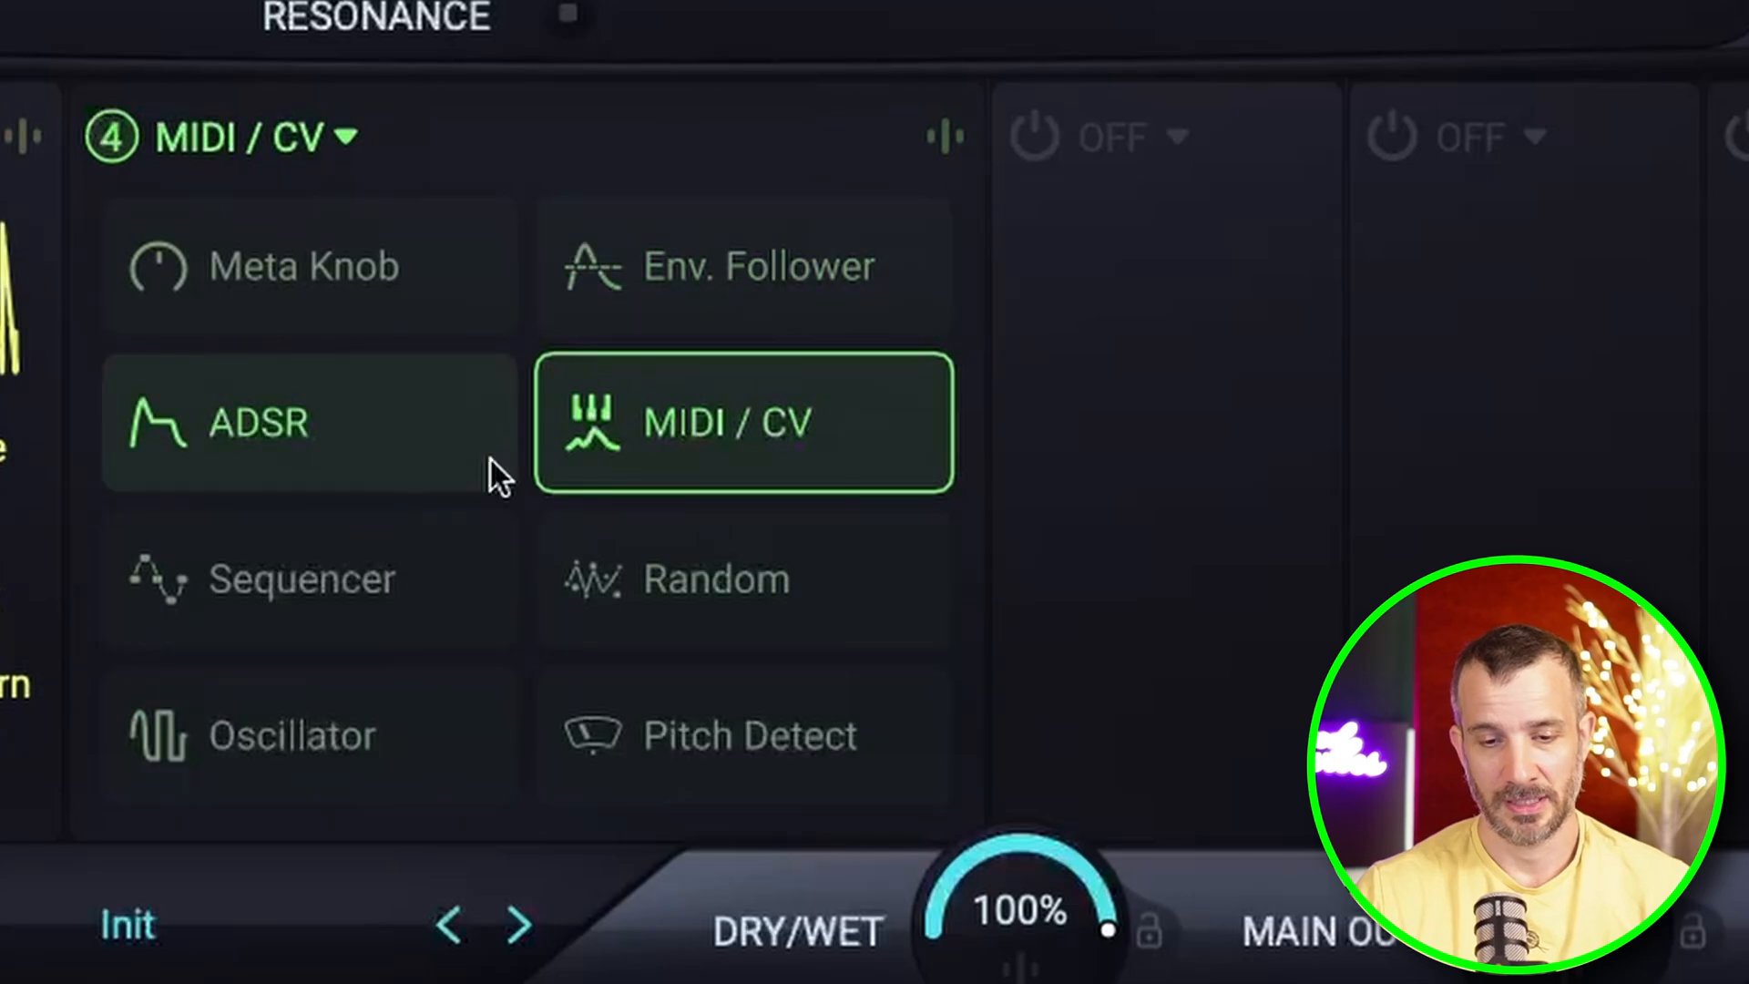
left_click(360, 556)
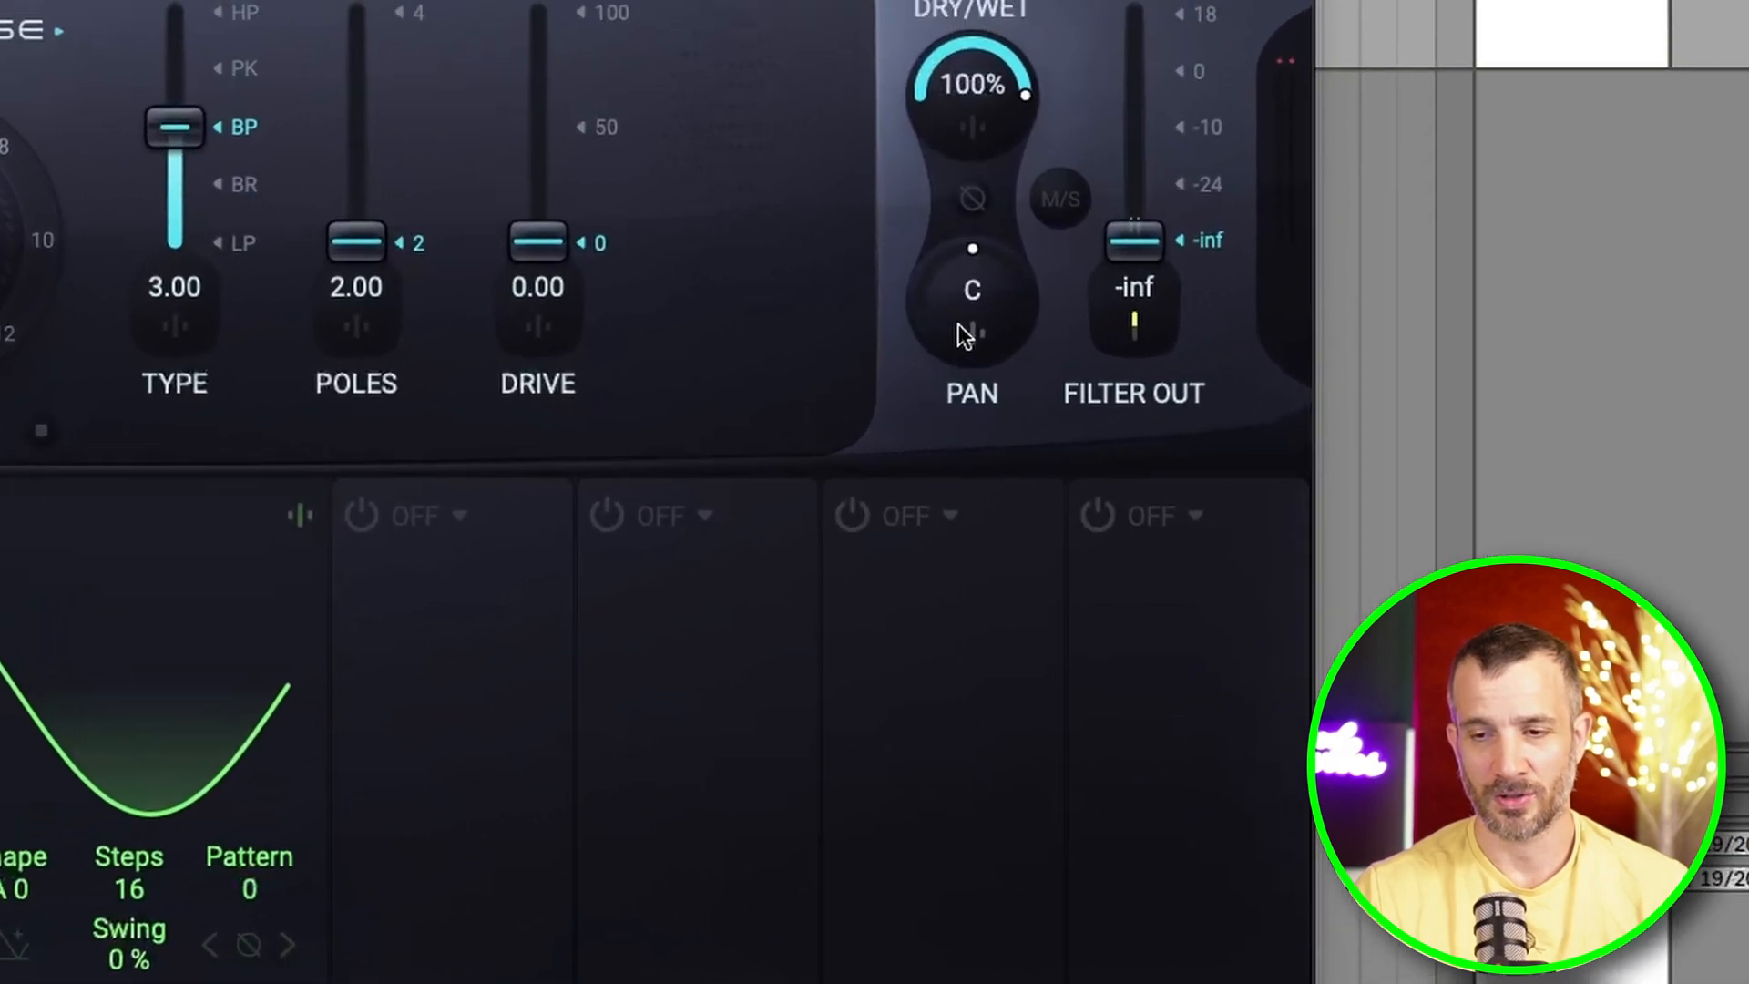
left_click(895, 371)
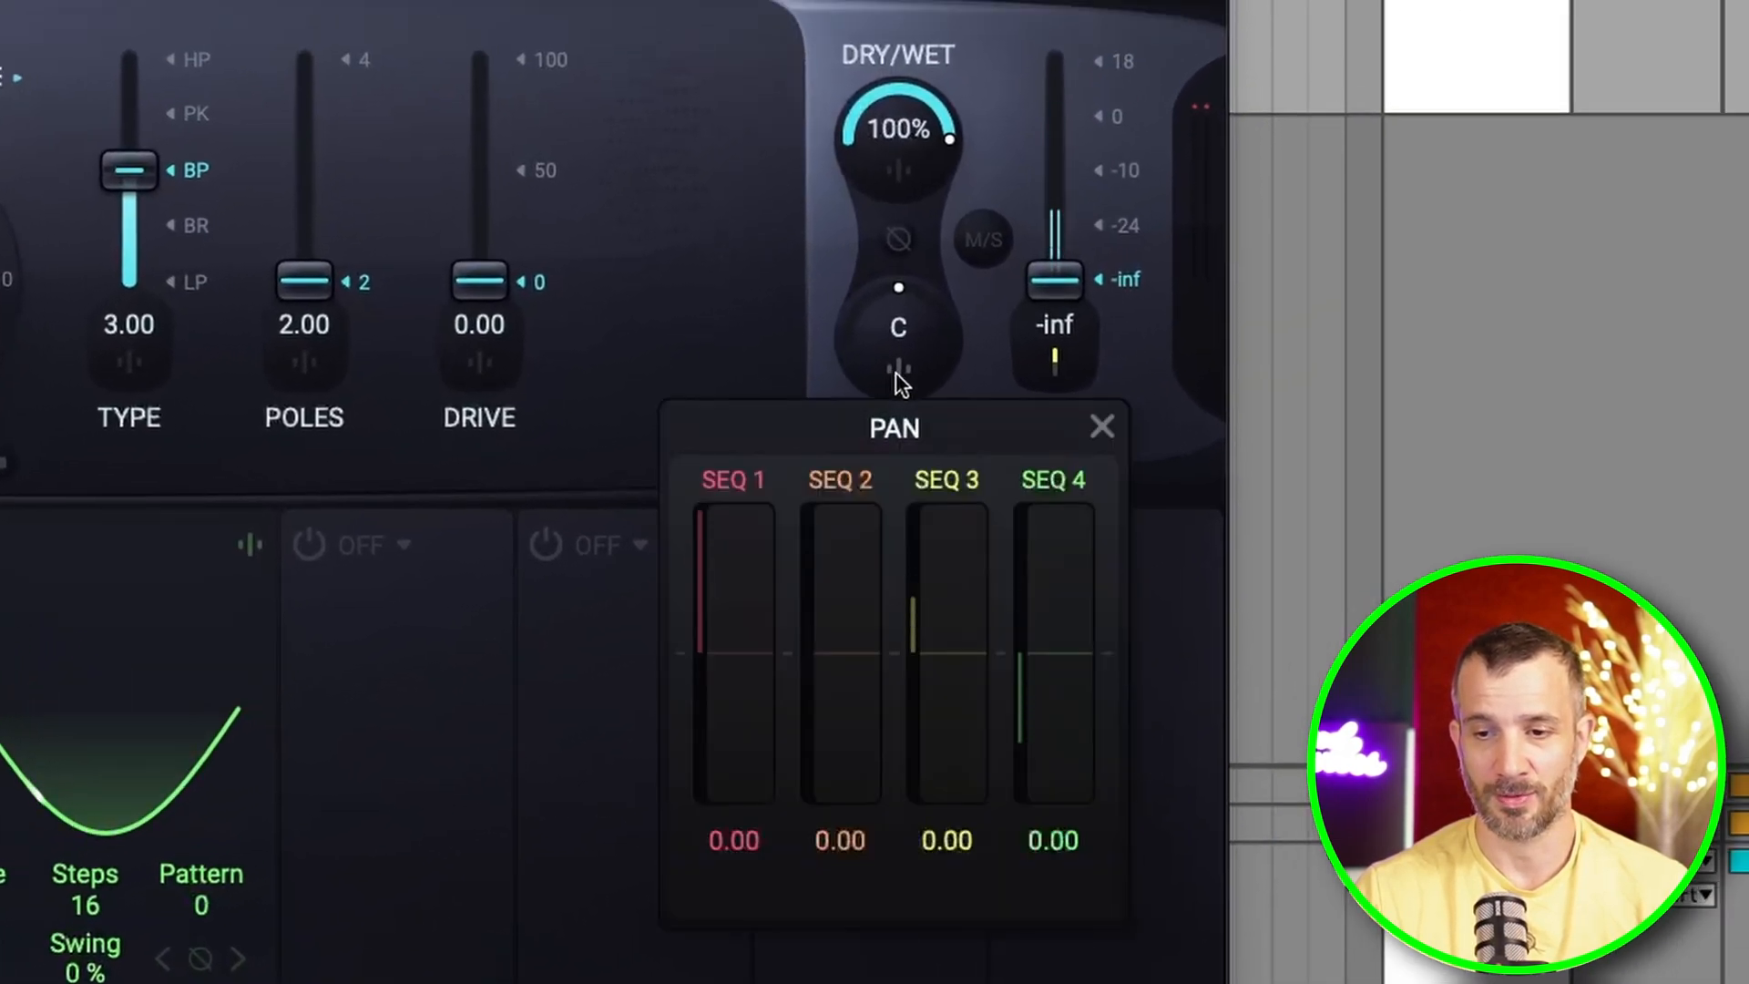
left_click_drag(1039, 592, 1044, 543)
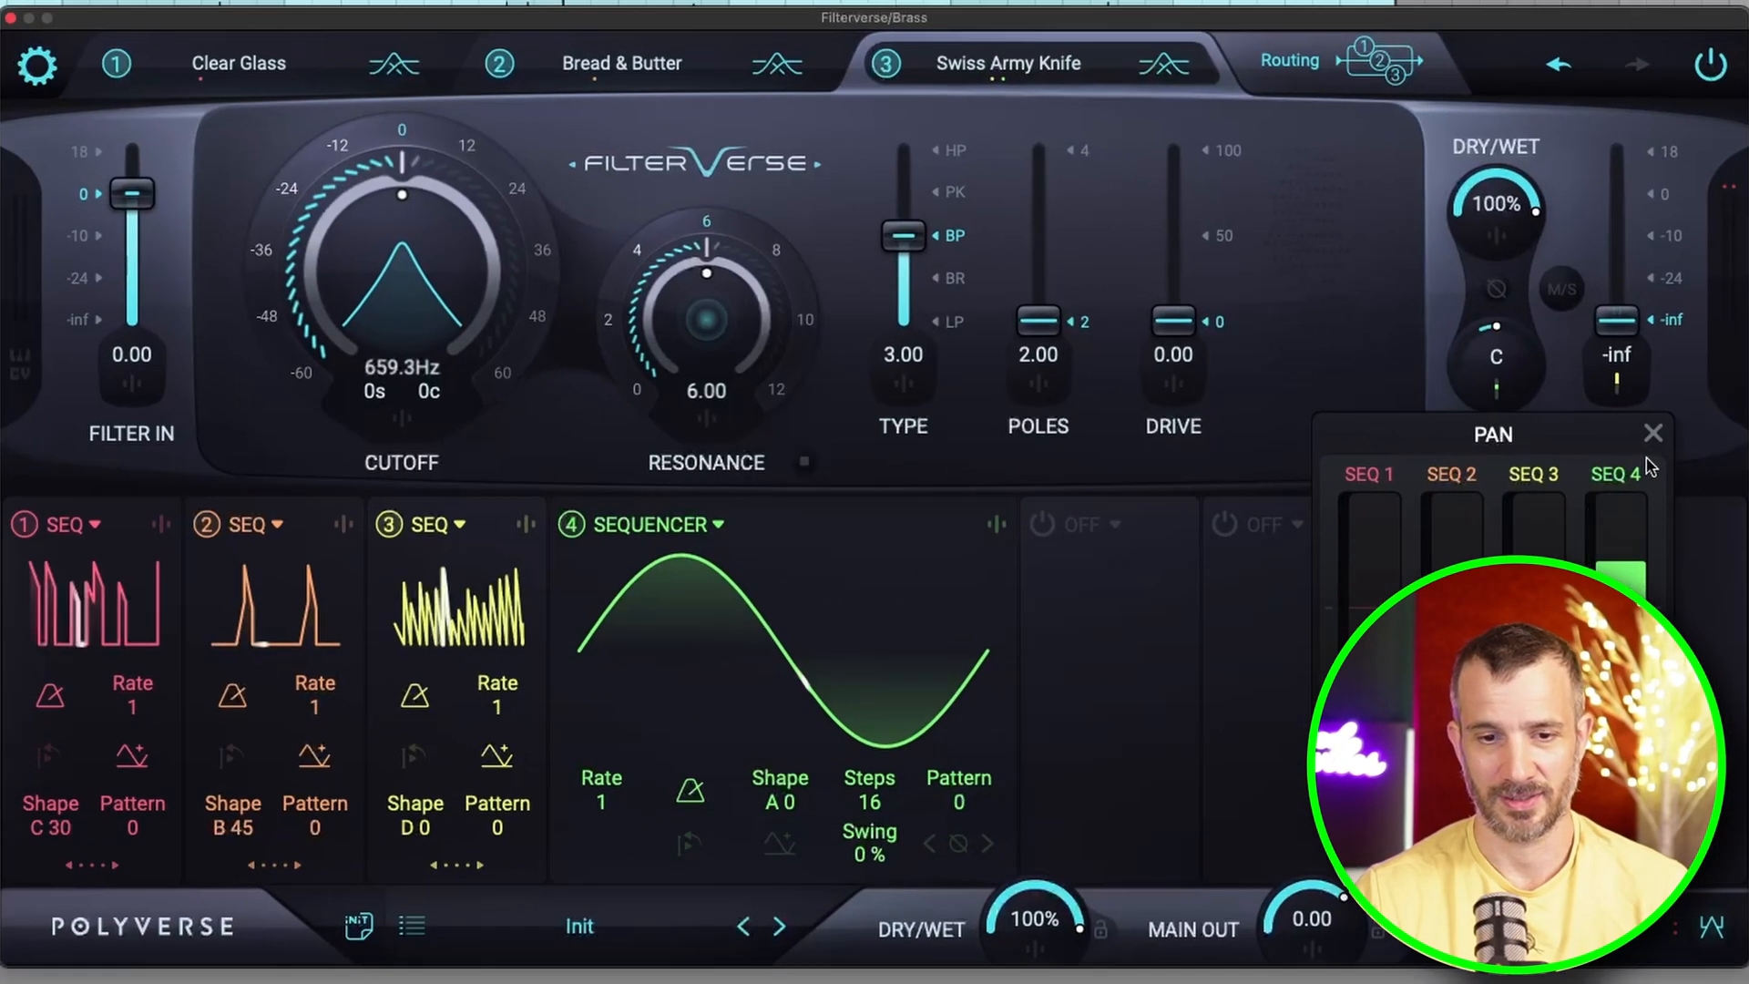
left_click(1102, 426)
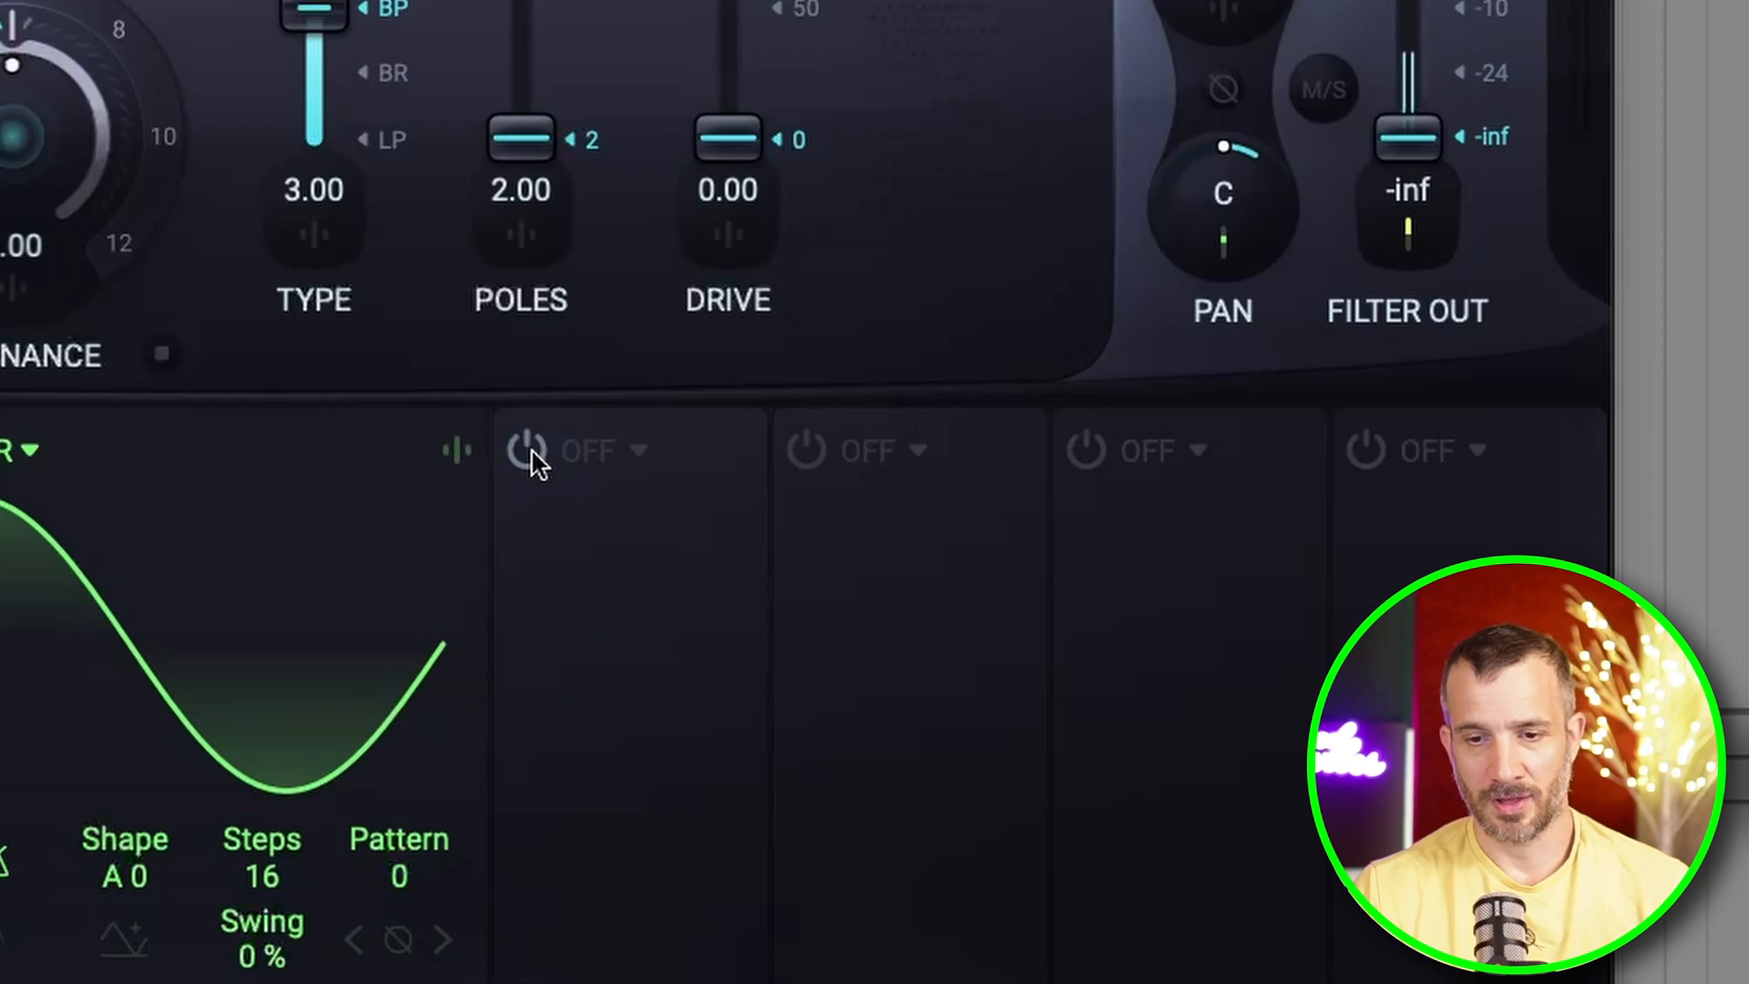
- Activate the fifth modulator slot as a Sequencer with a rate of 8
left_click(527, 451)
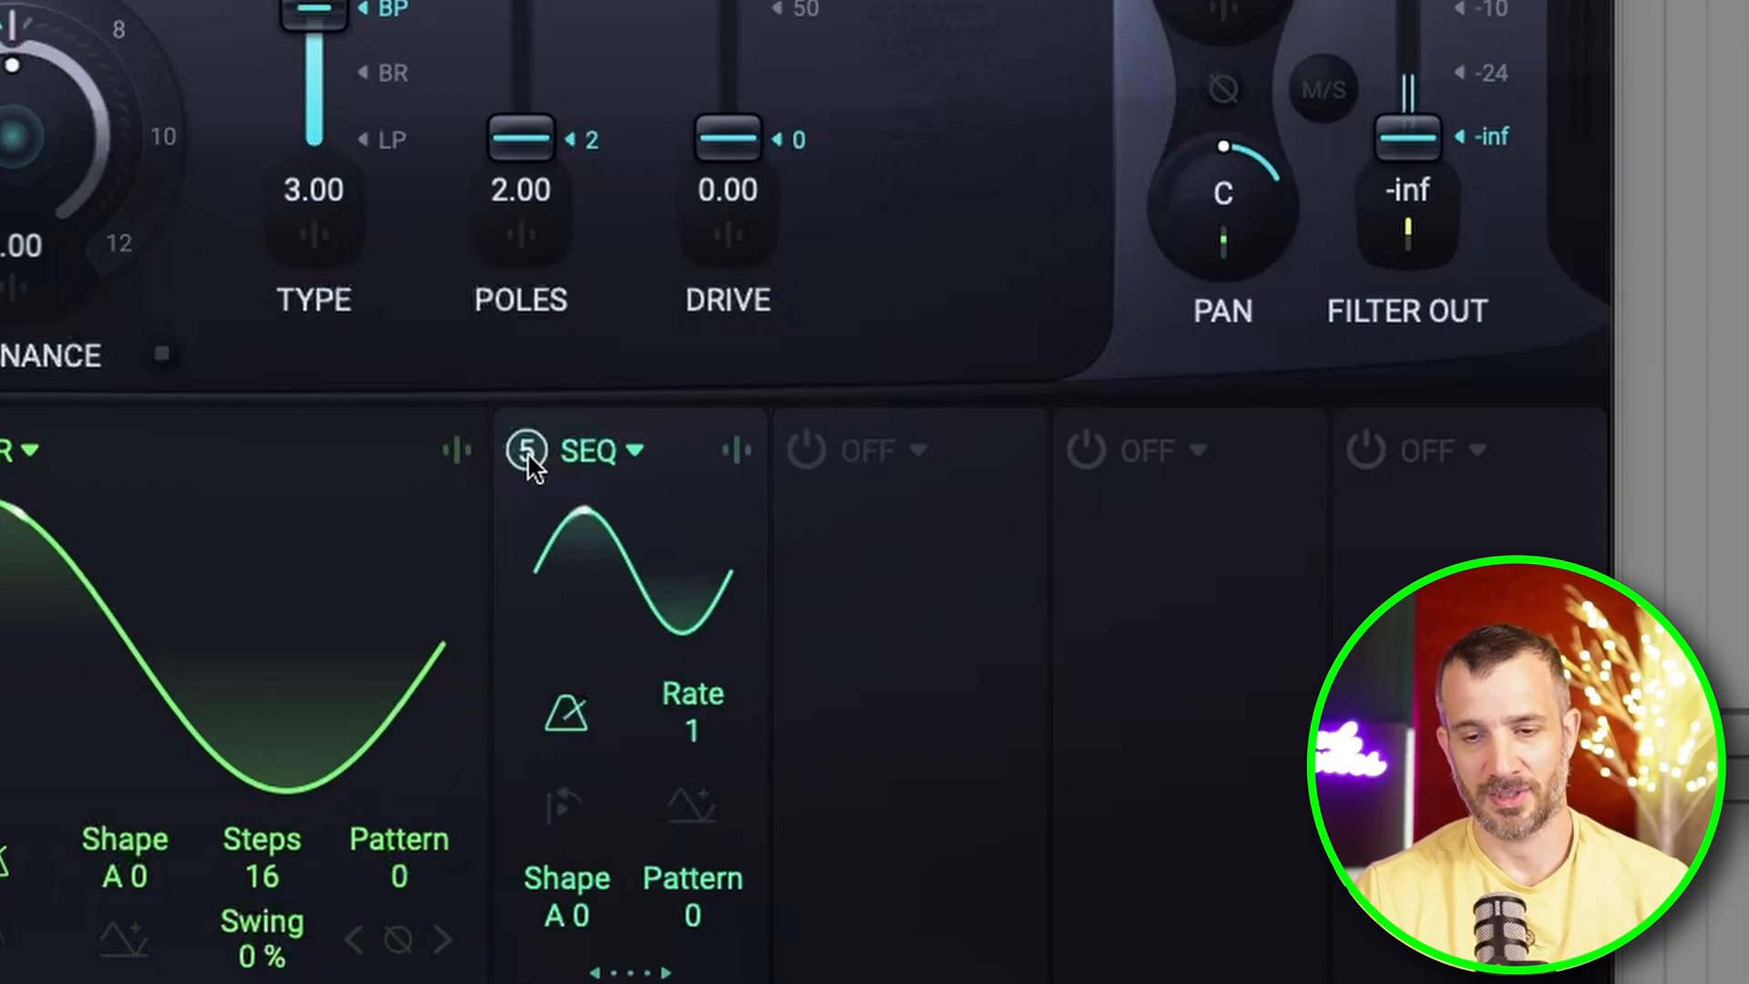
left_click(636, 456)
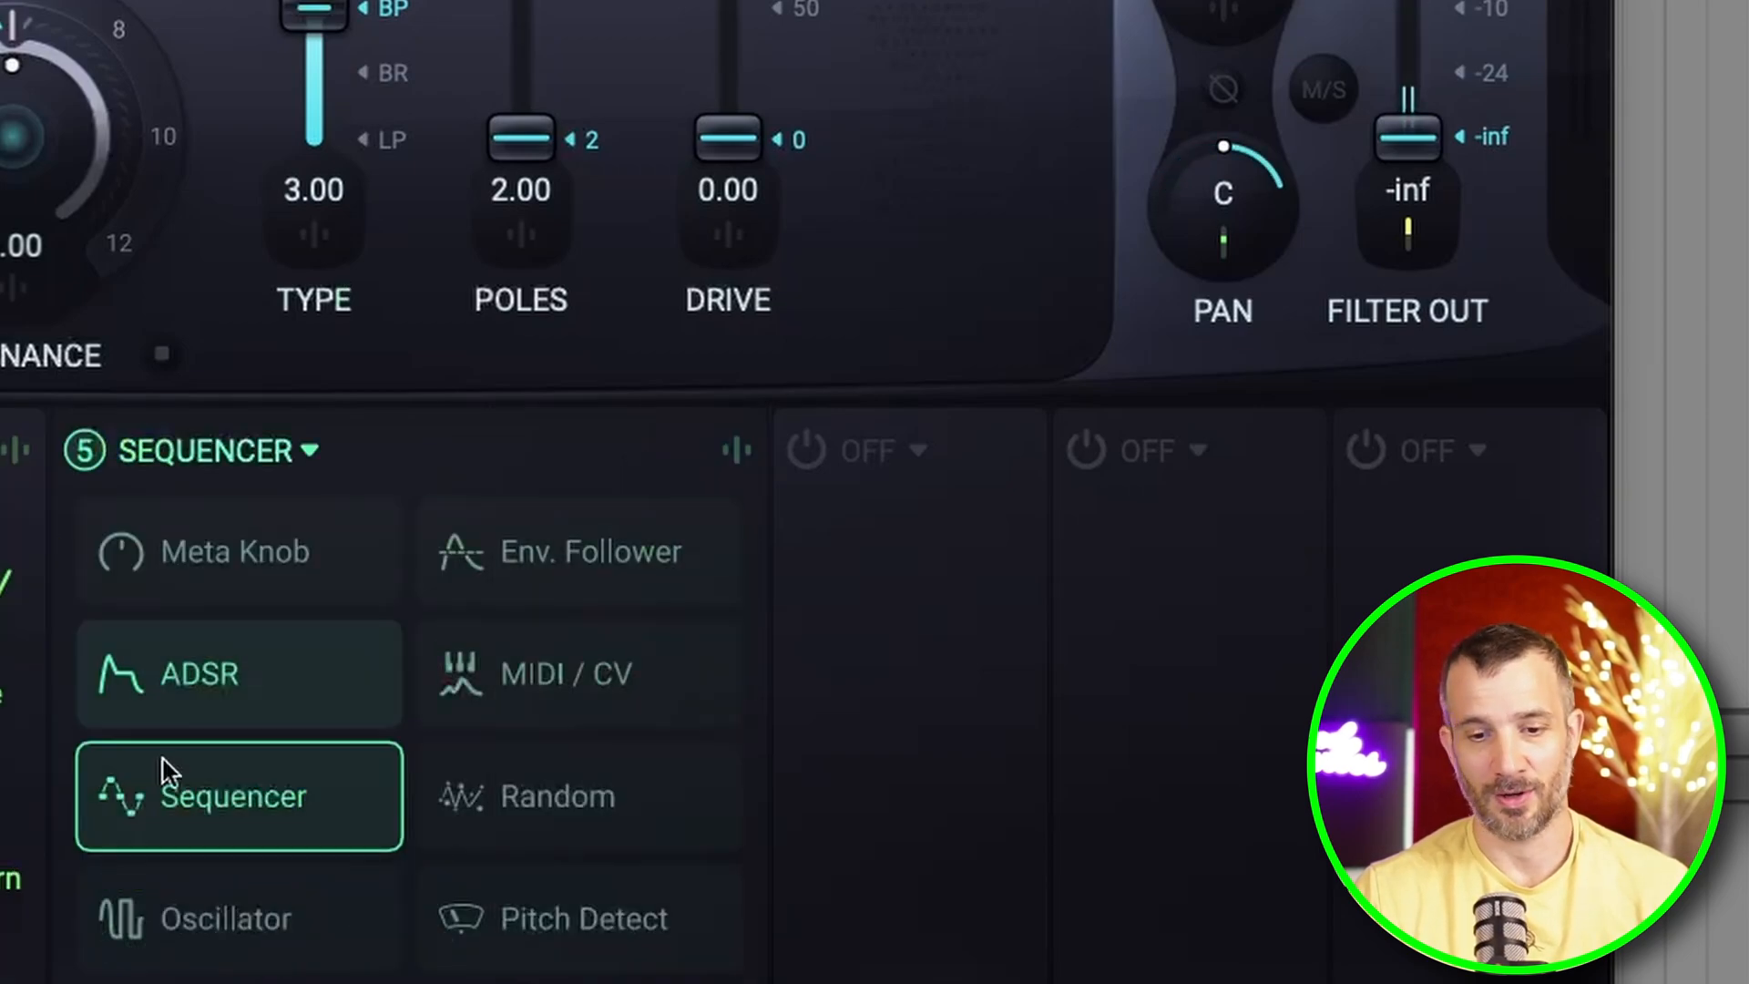
left_click(135, 808)
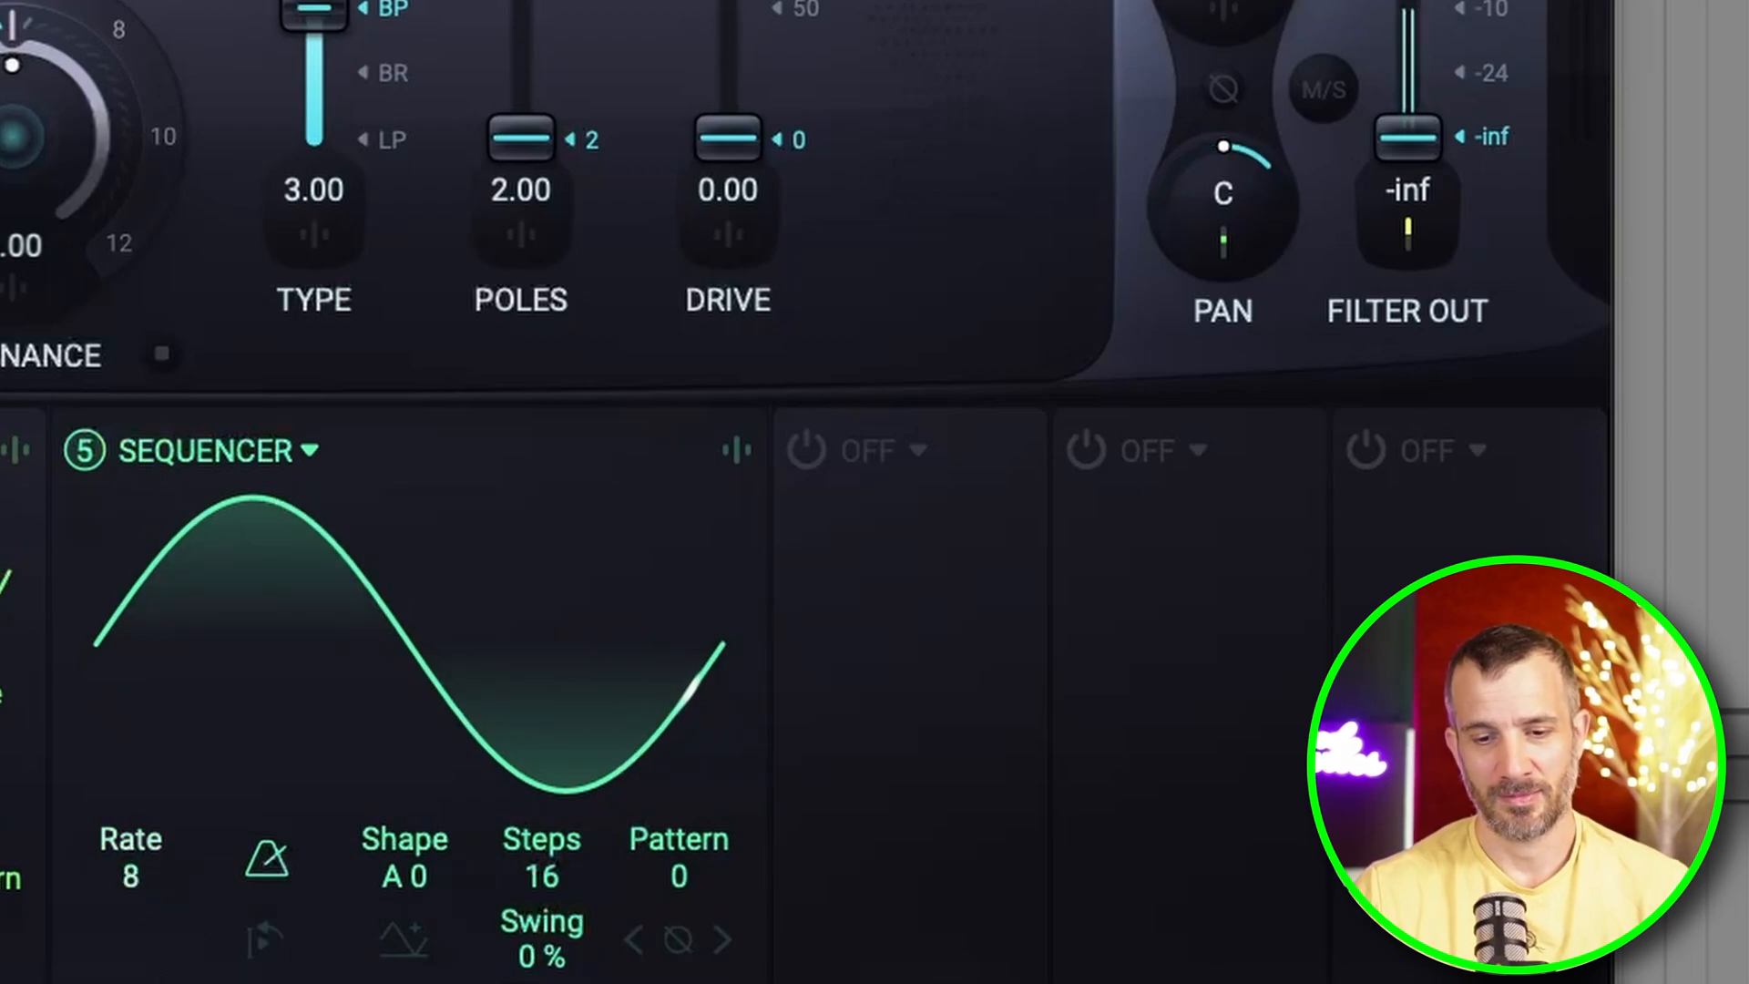
mouse_move(463, 488)
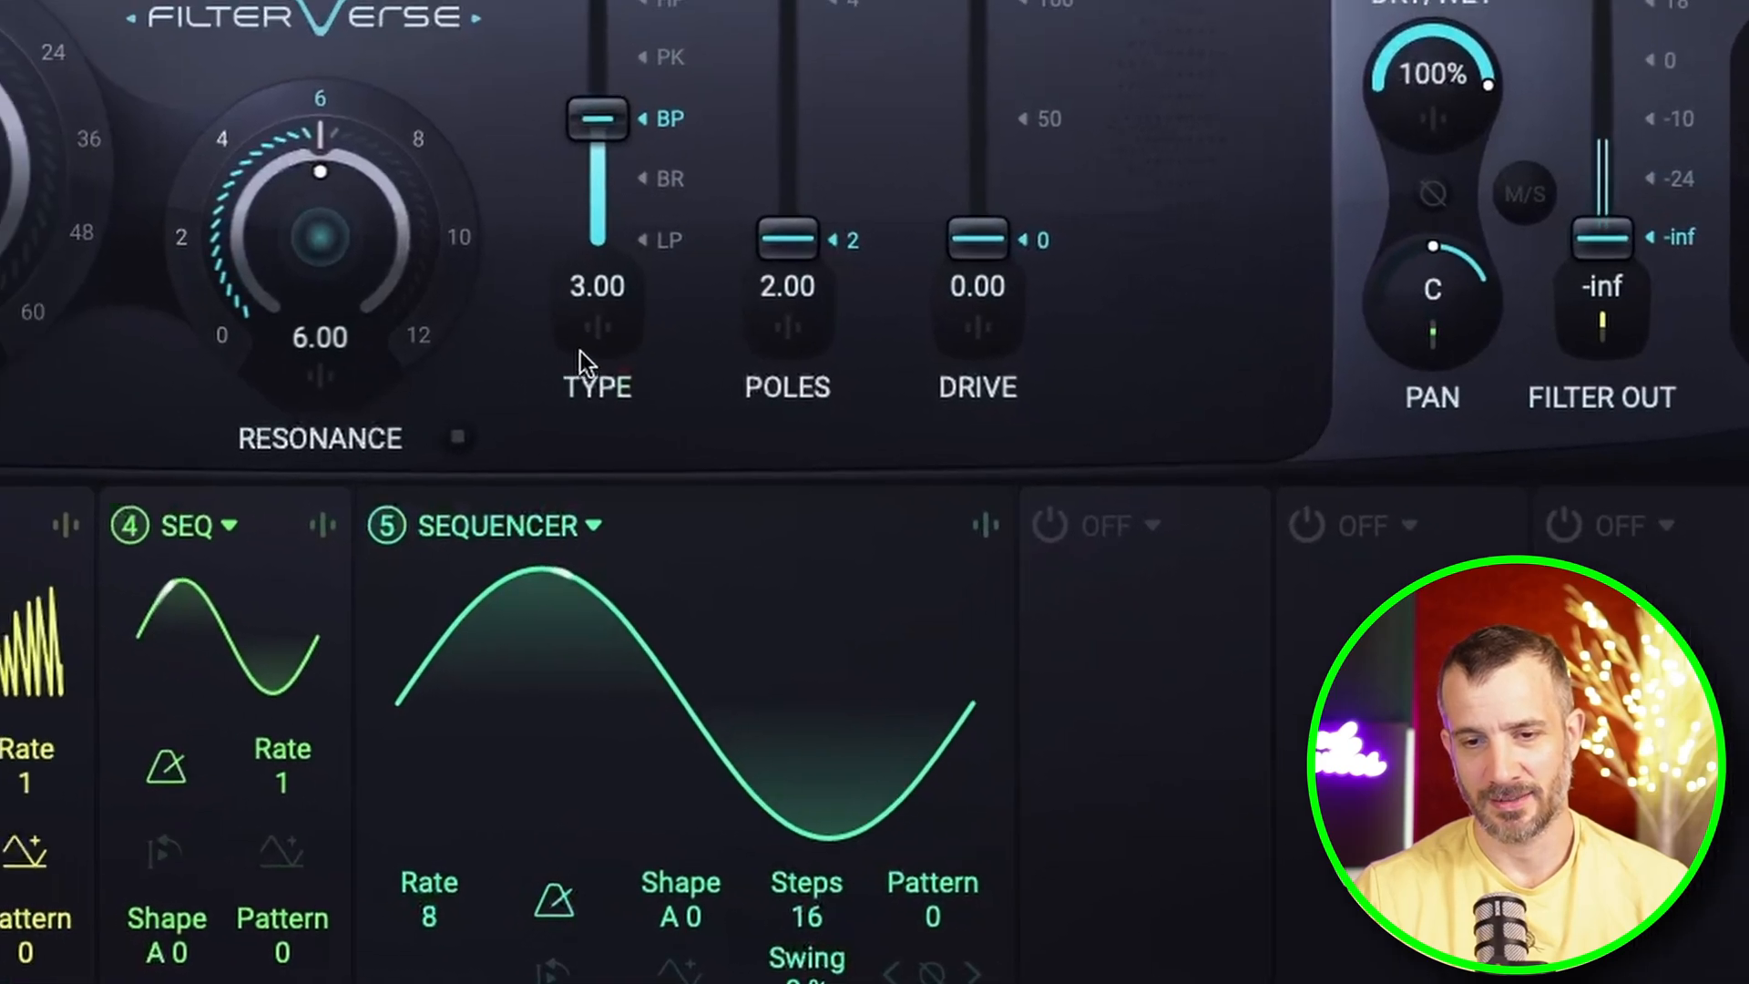
- Set sequencer 5's modulation of filter 3's type to 1.93 and apply a small positive amount to its cutoff
left_click(610, 334)
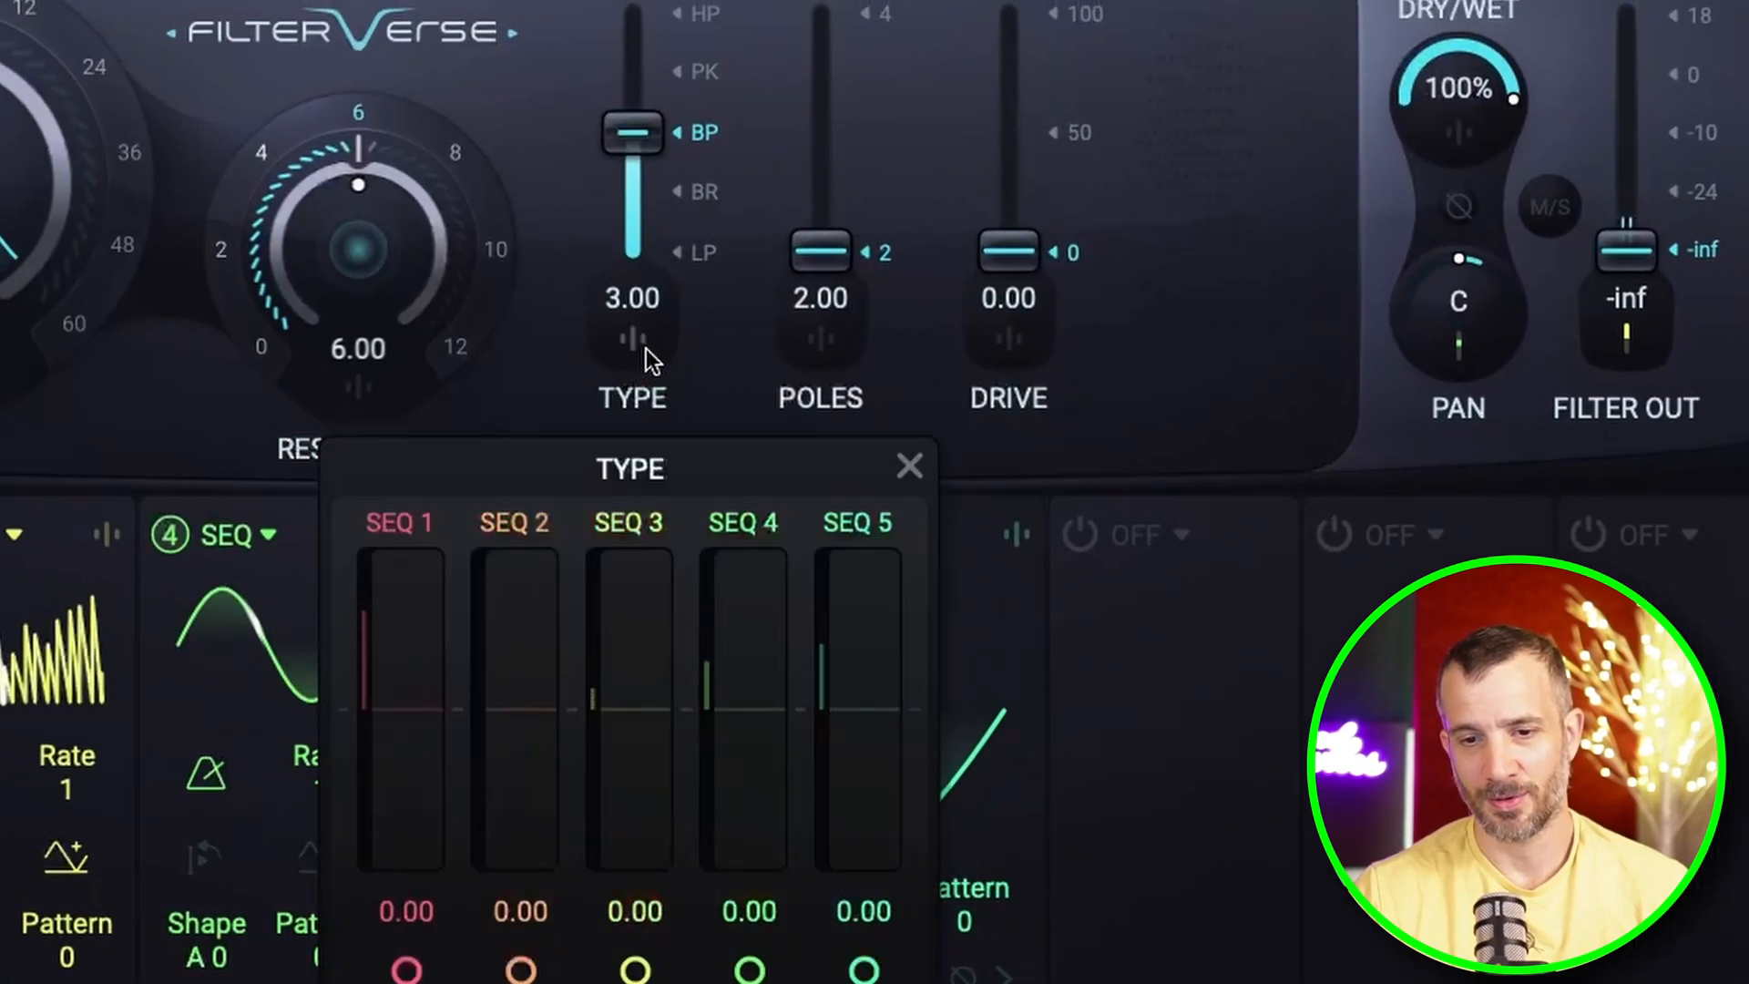
left_click_drag(860, 603, 867, 590)
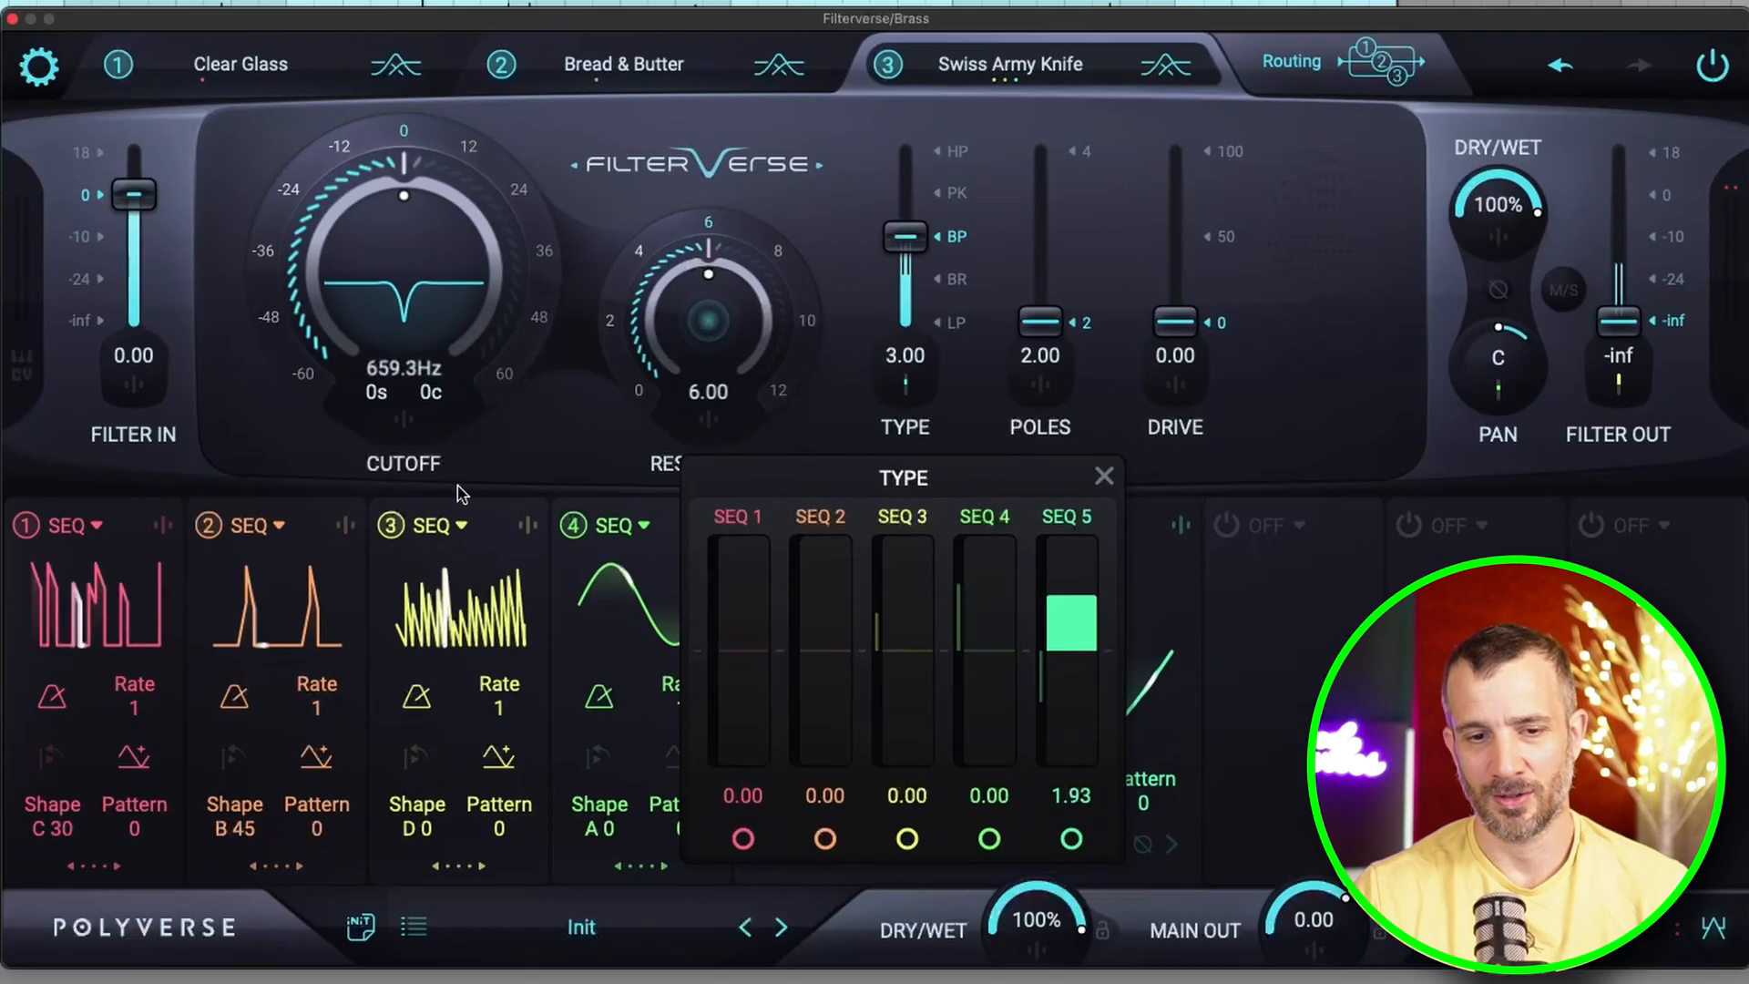
left_click(406, 422)
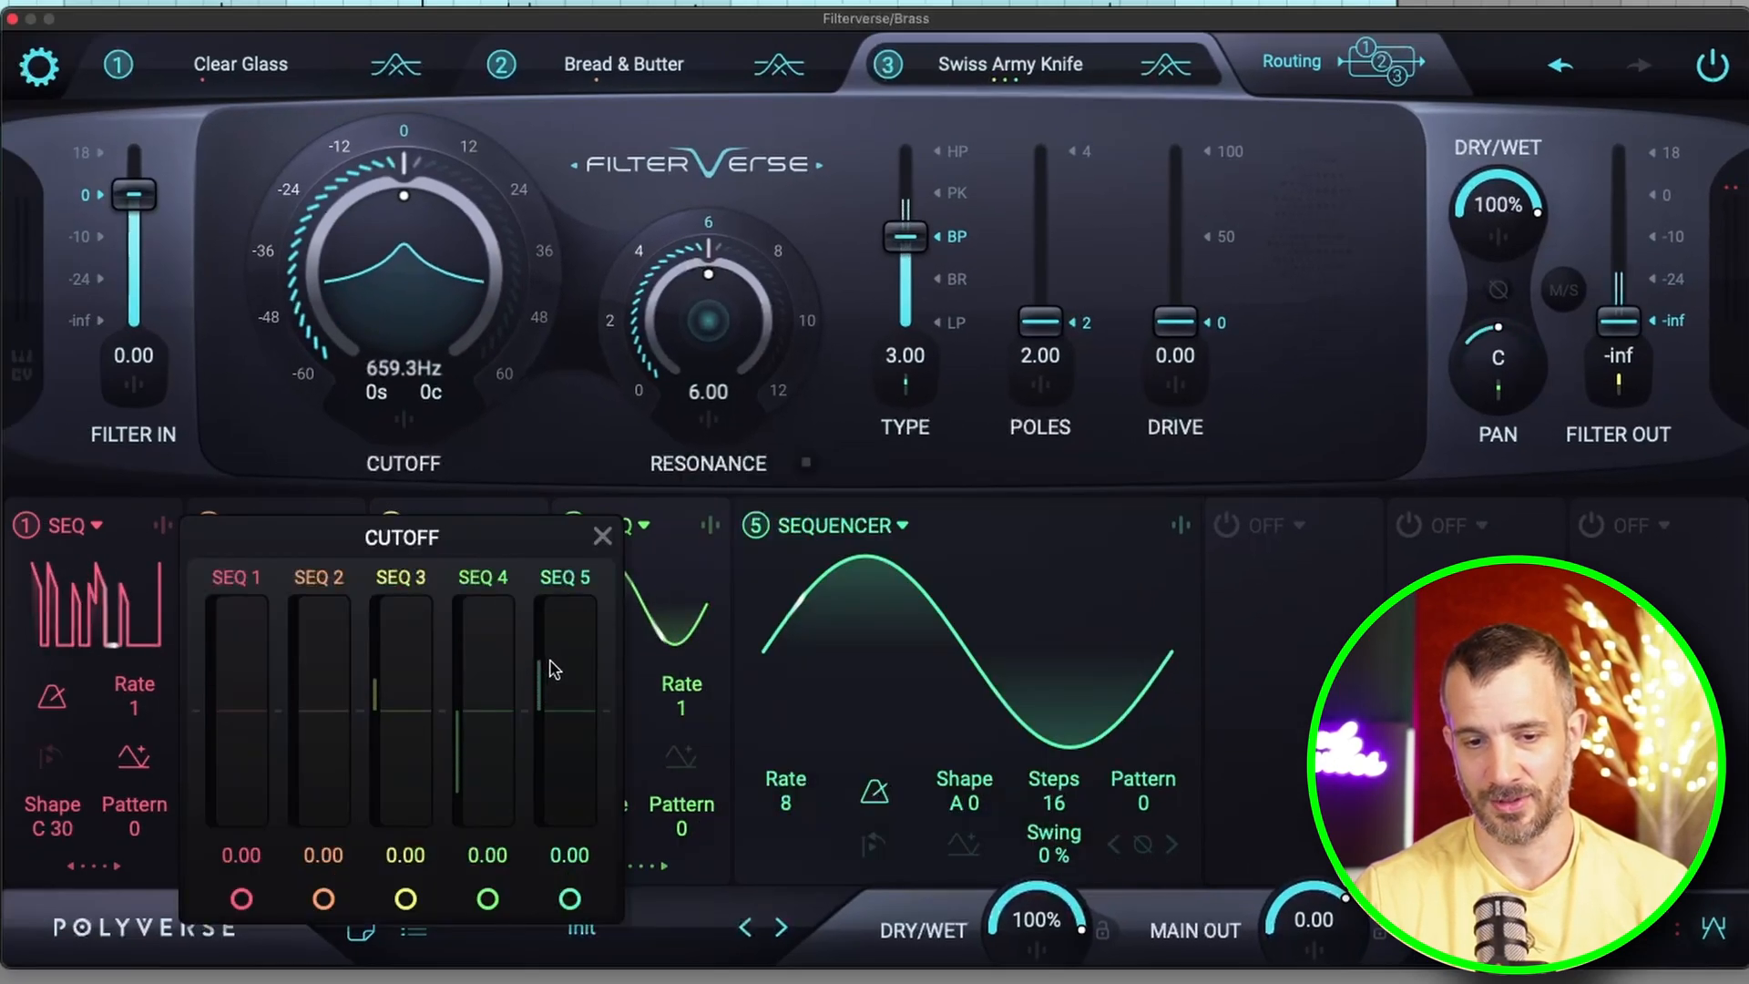
left_click_drag(557, 663, 562, 632)
left_click(602, 535)
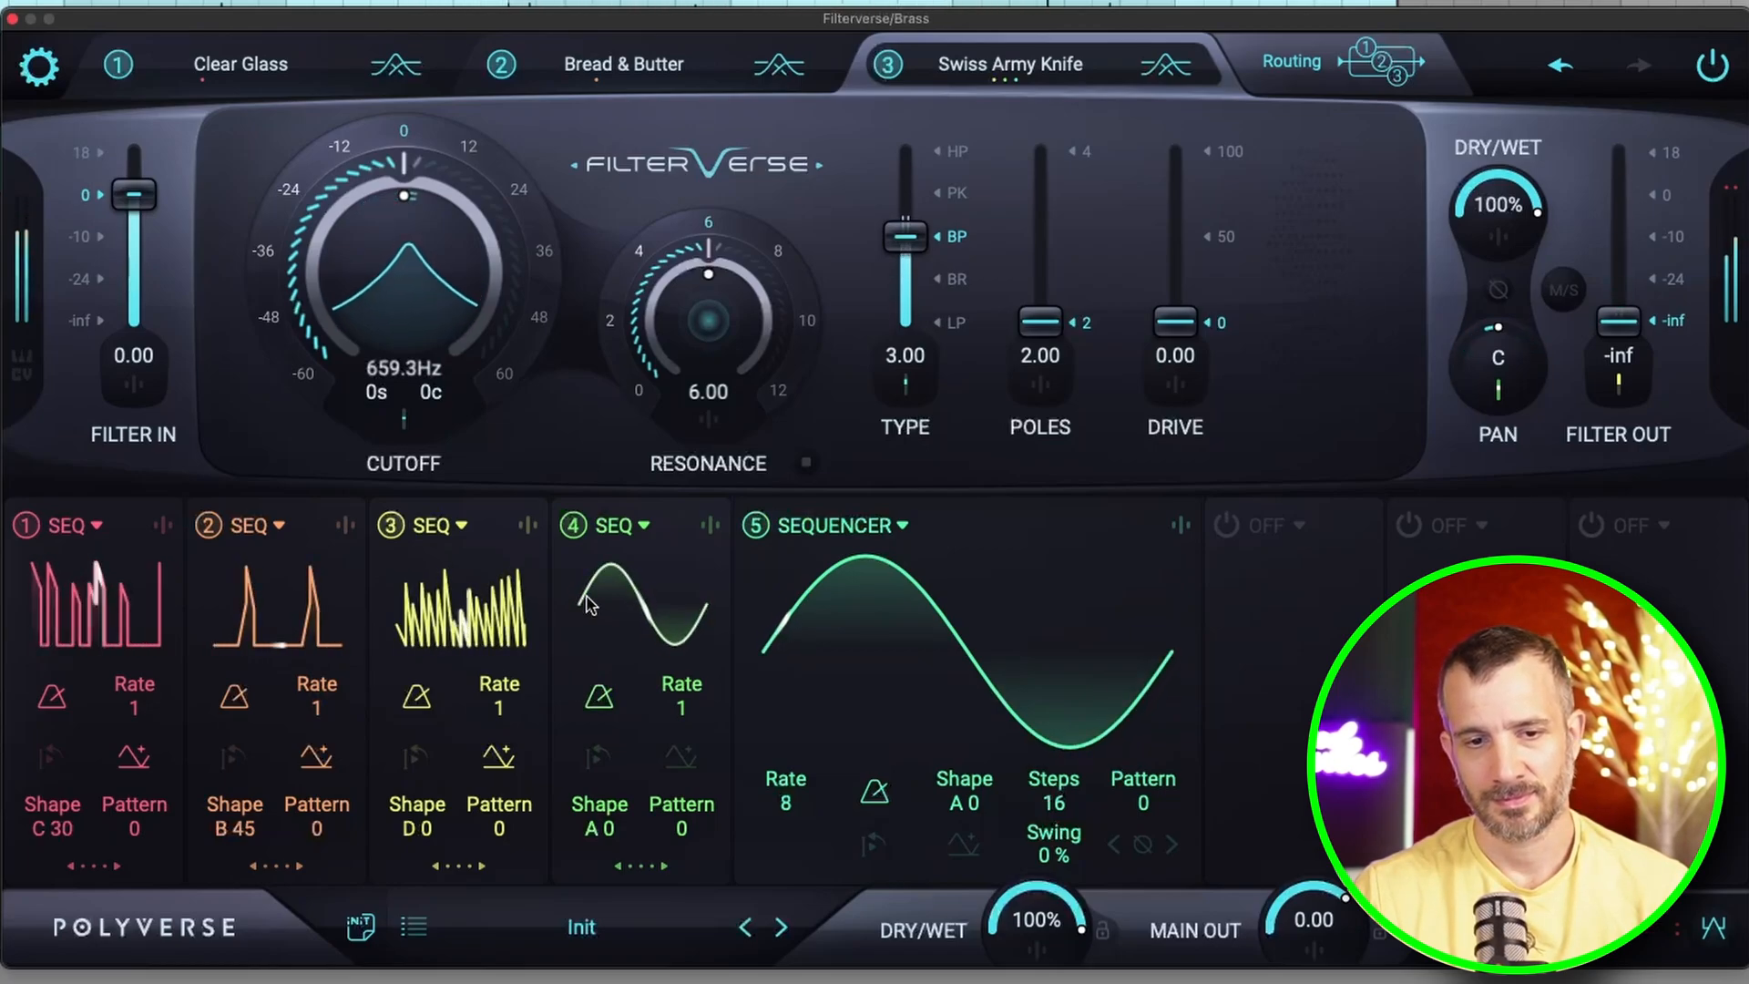
- Reduce sequencer 1's modulation of filter 1's Filter Out to 85.9, auditioning the sound while adjusting it
left_click(237, 71)
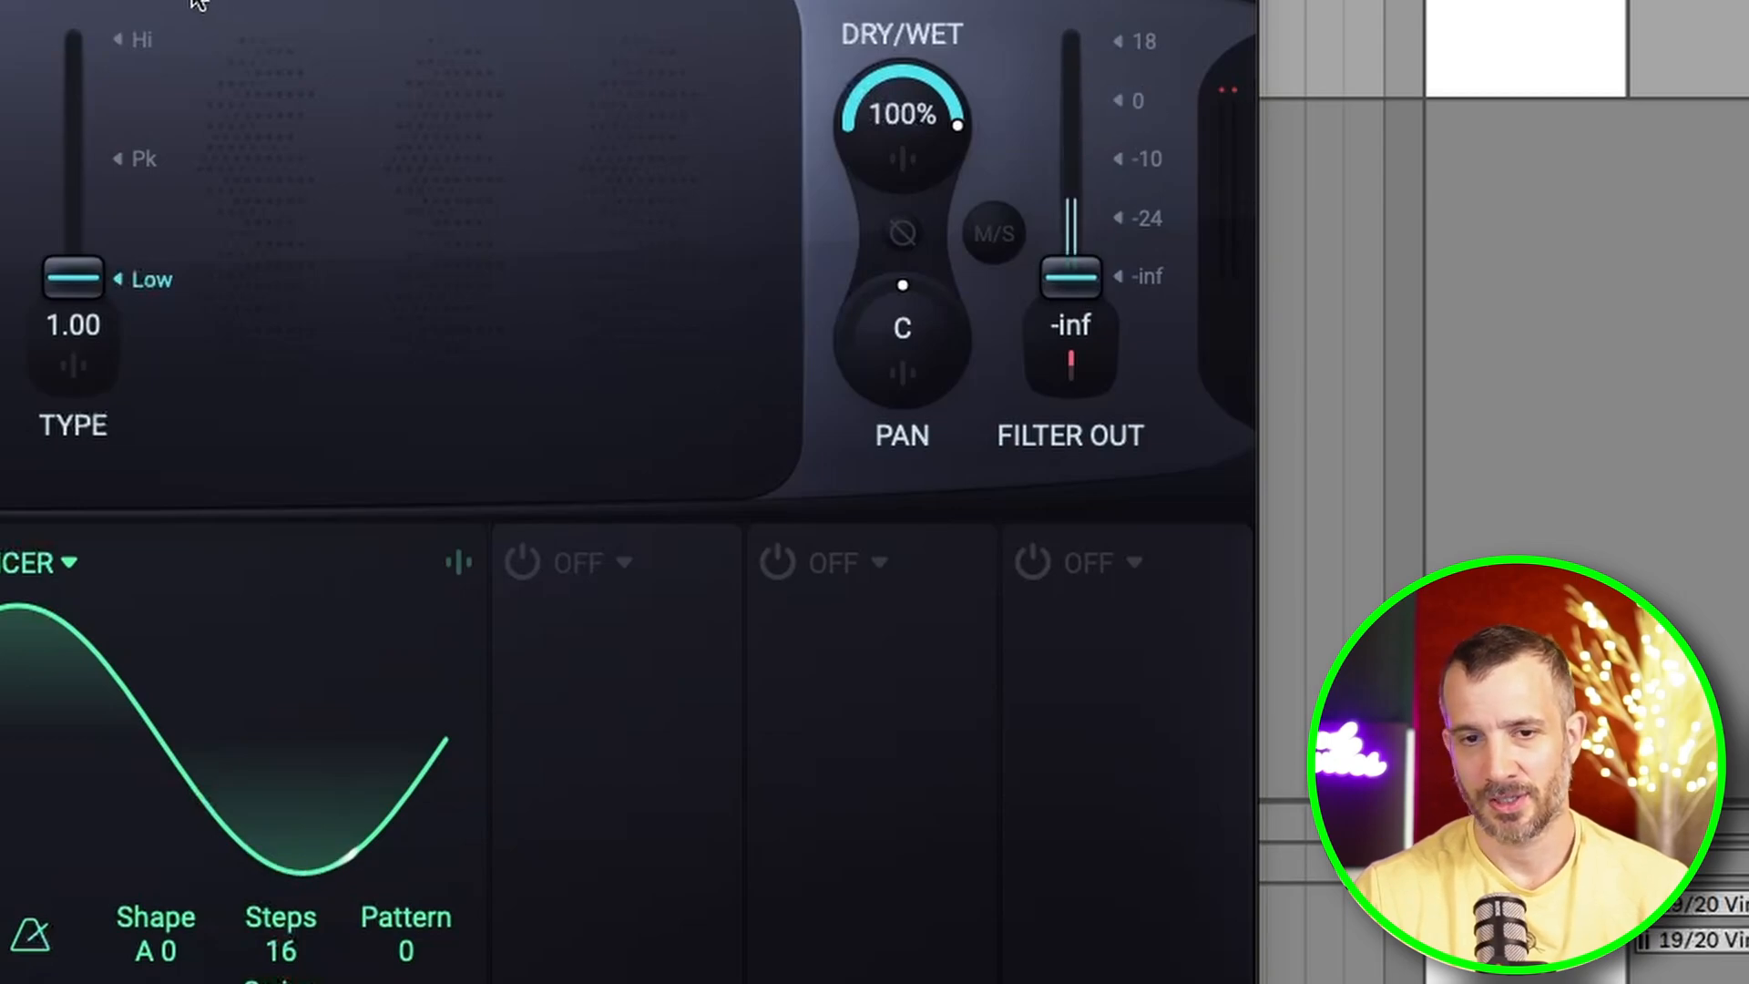
left_click(1070, 356)
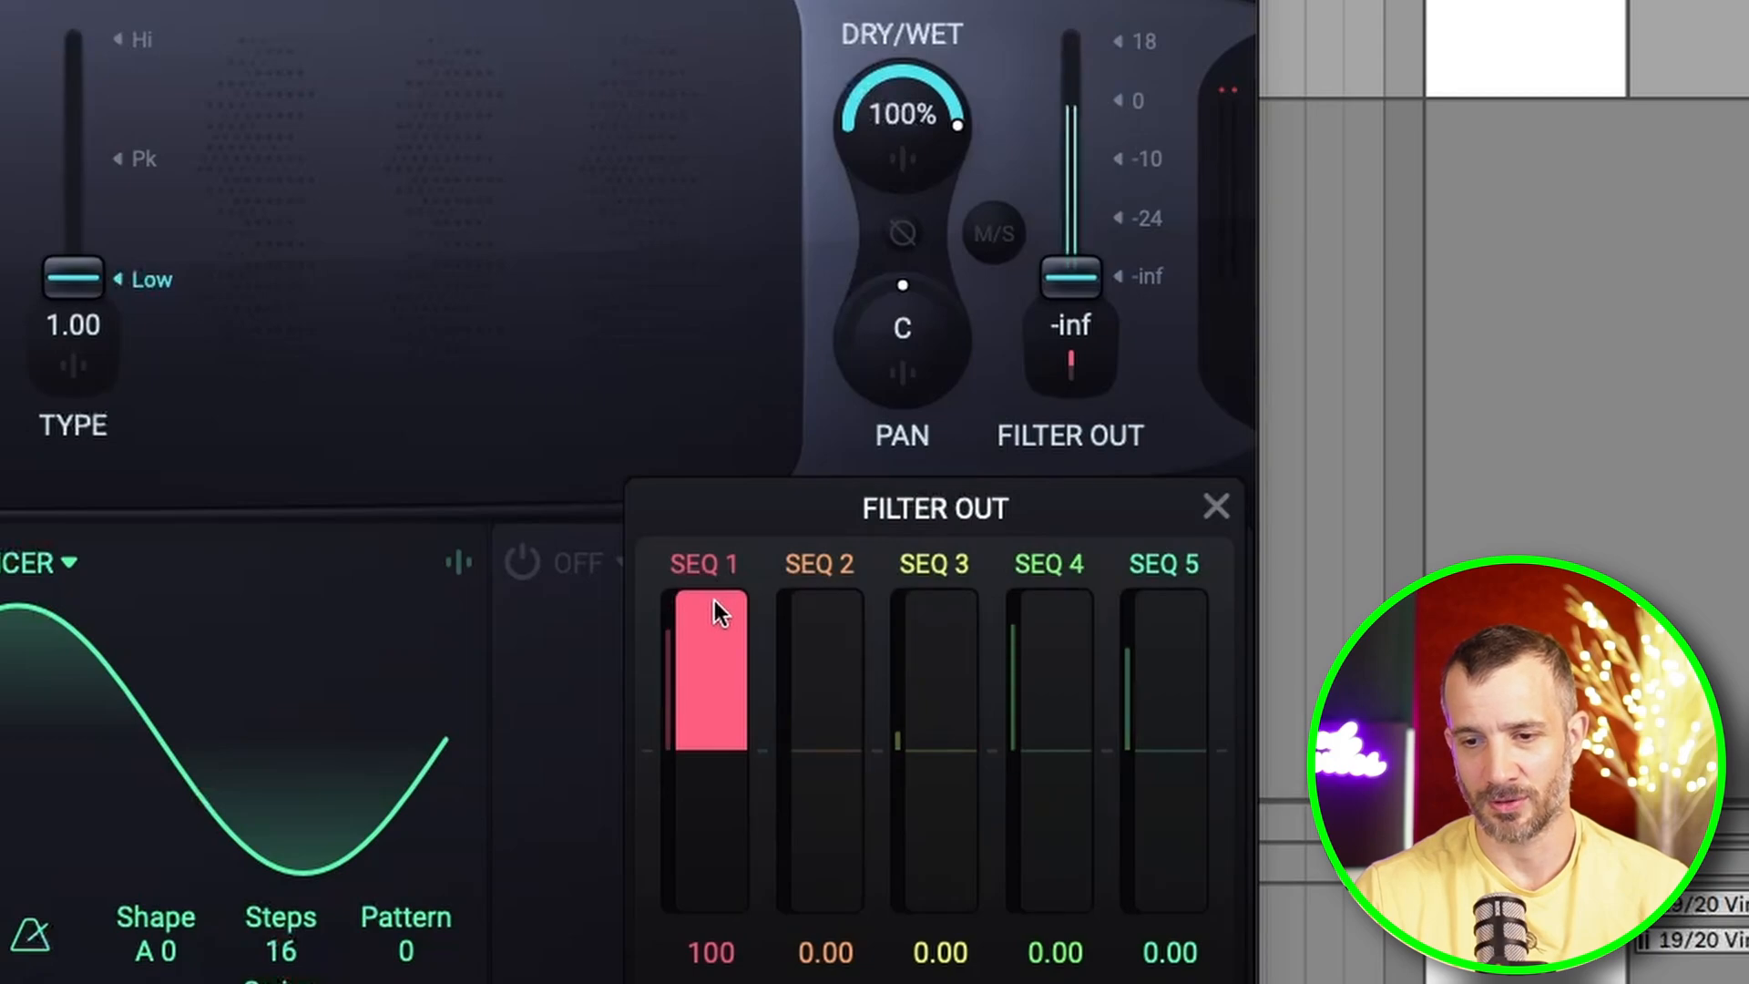
left_click_drag(714, 602, 715, 617)
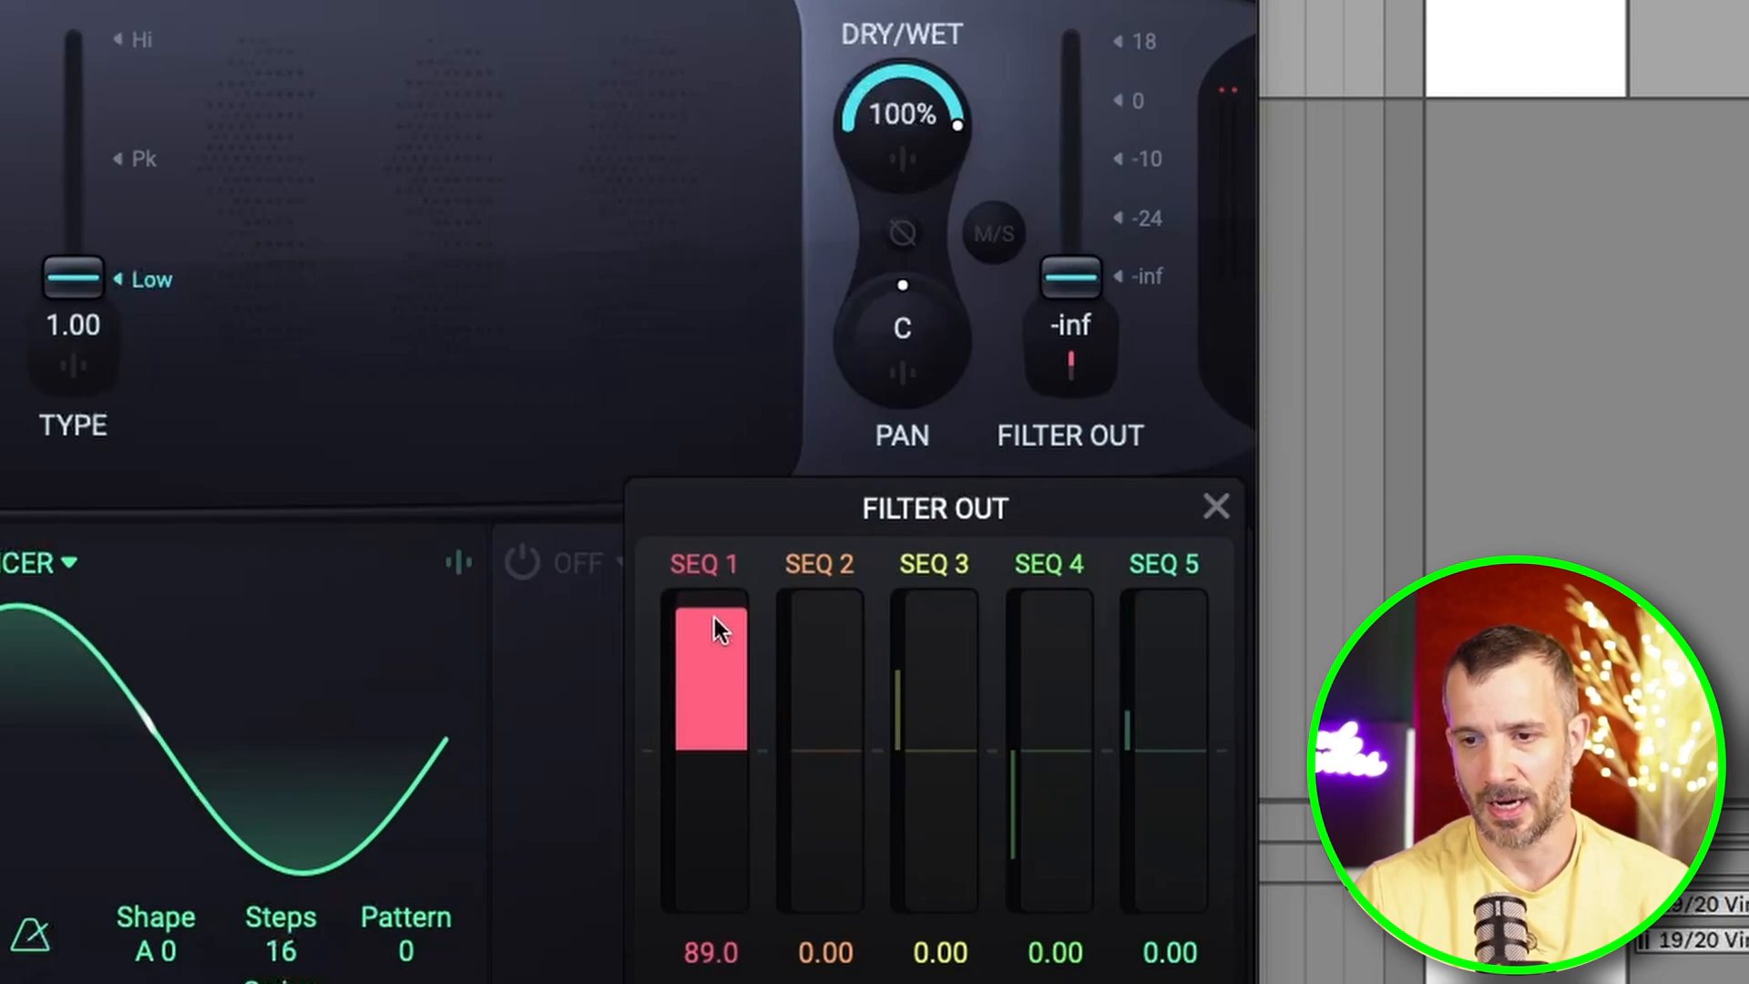
key("space")
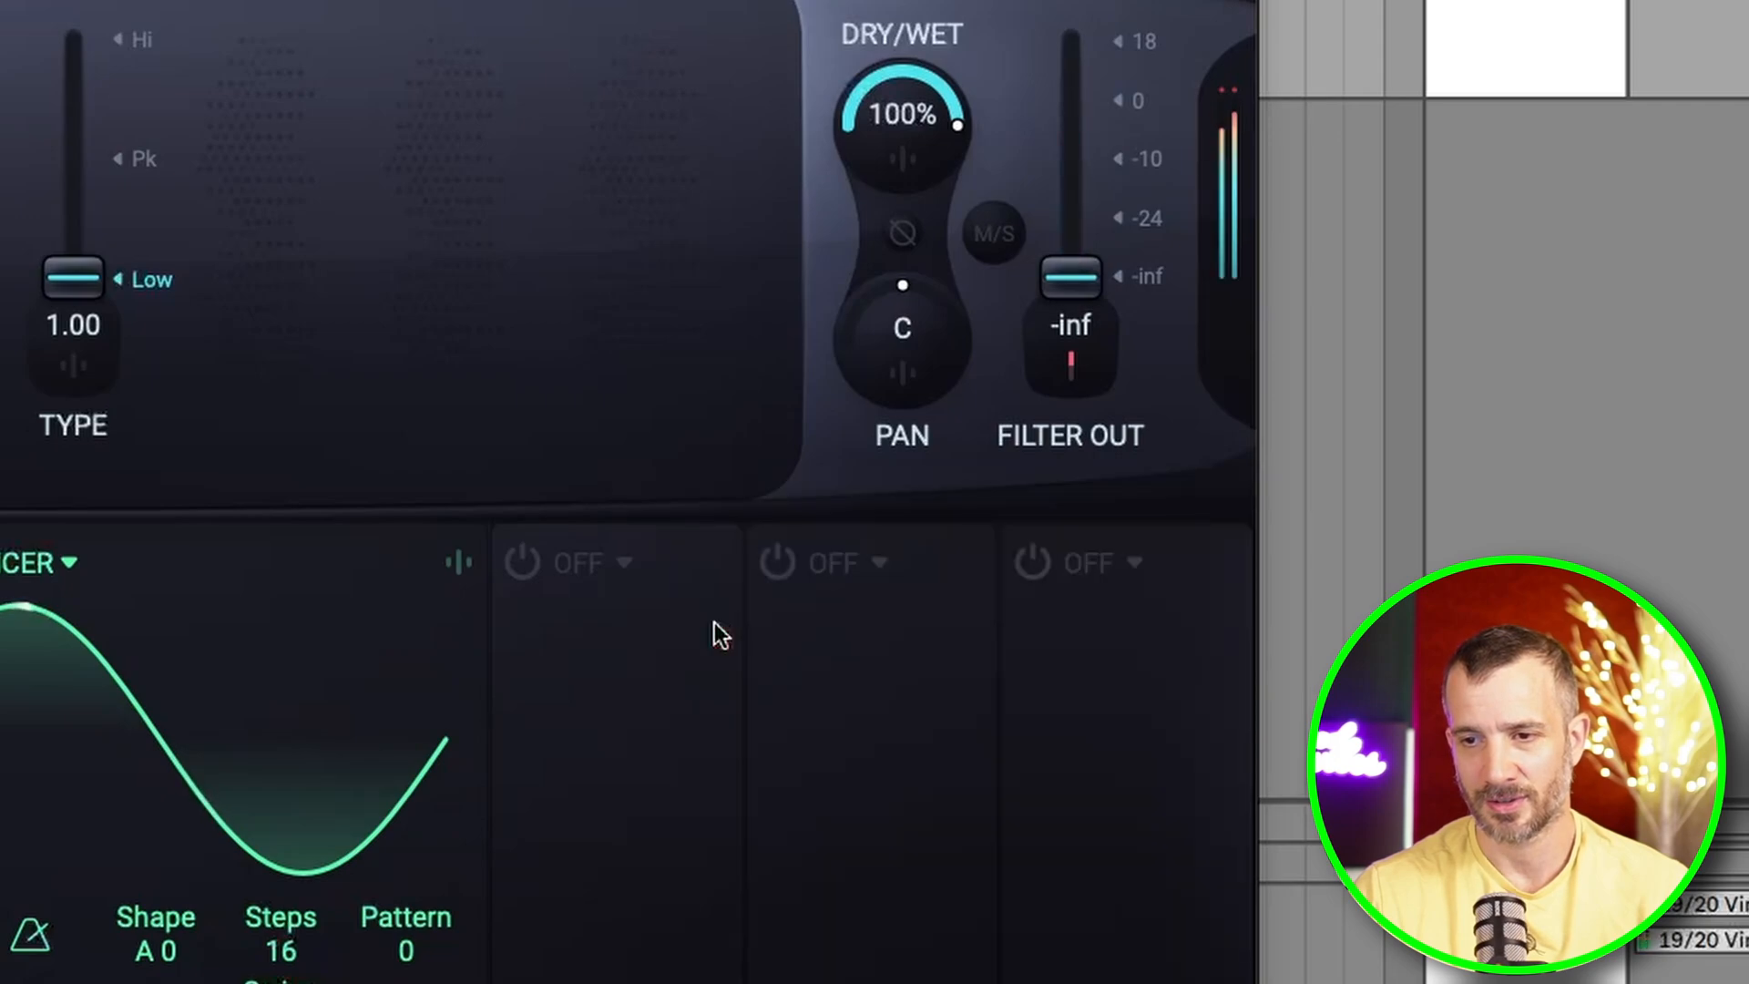
left_click(1076, 369)
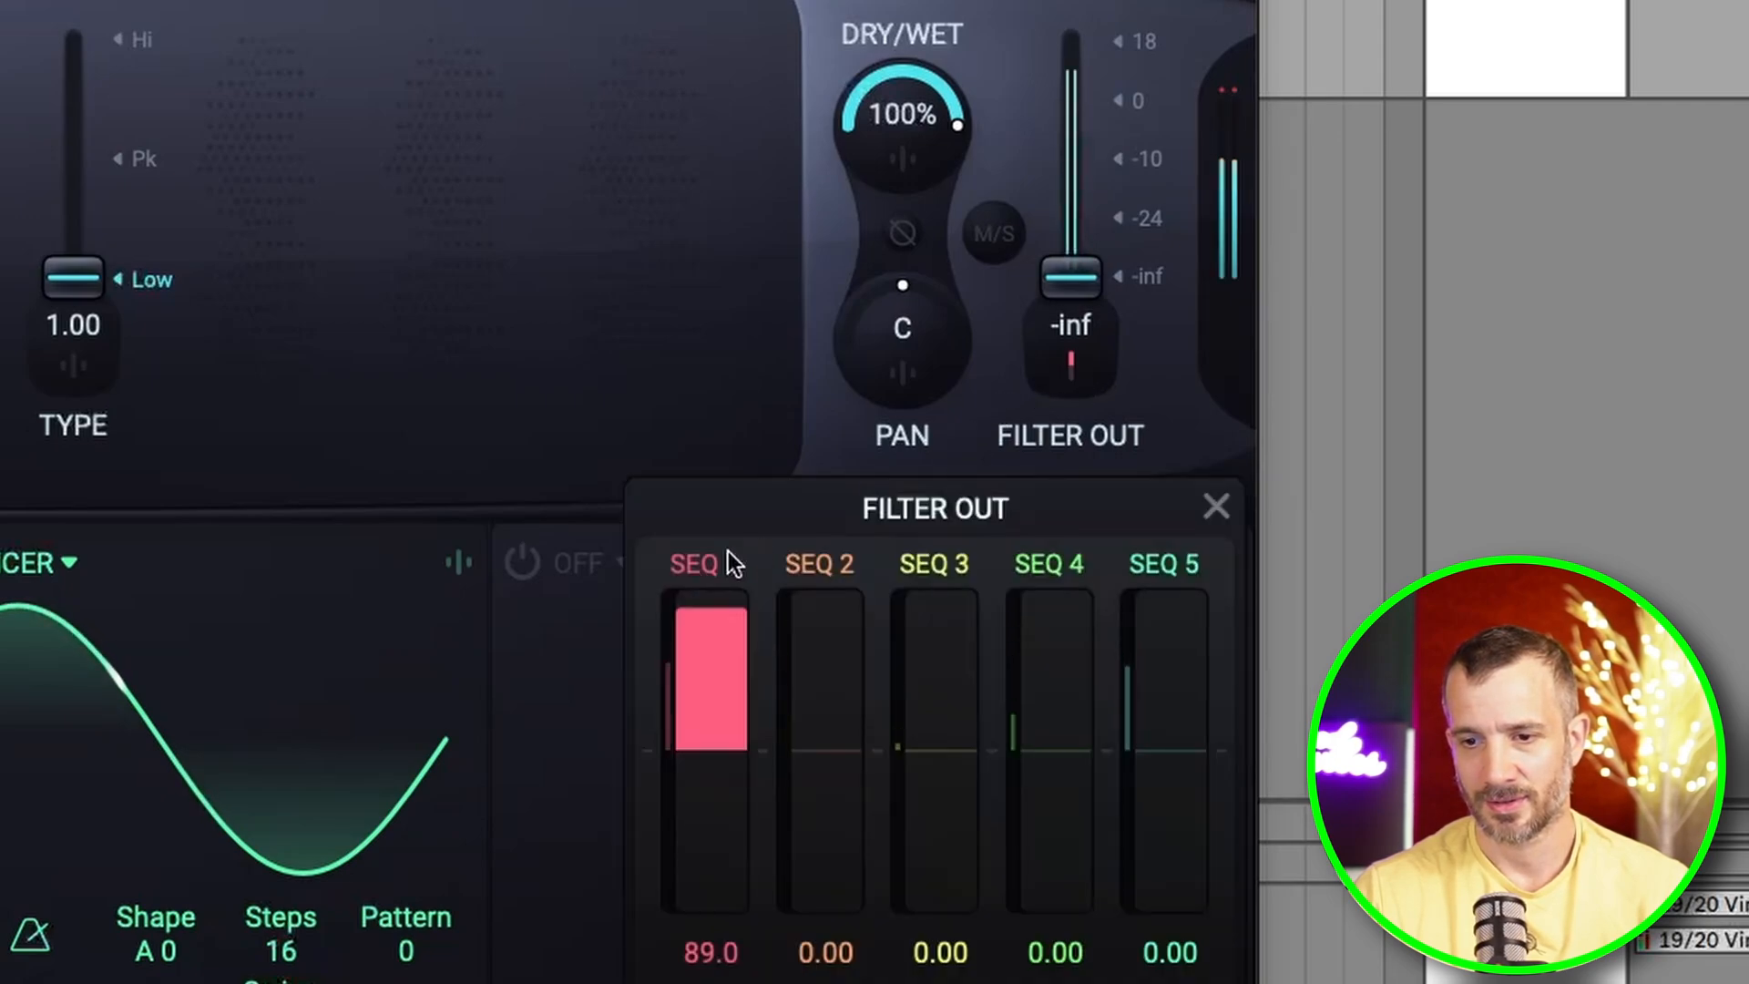
left_click_drag(692, 620, 692, 622)
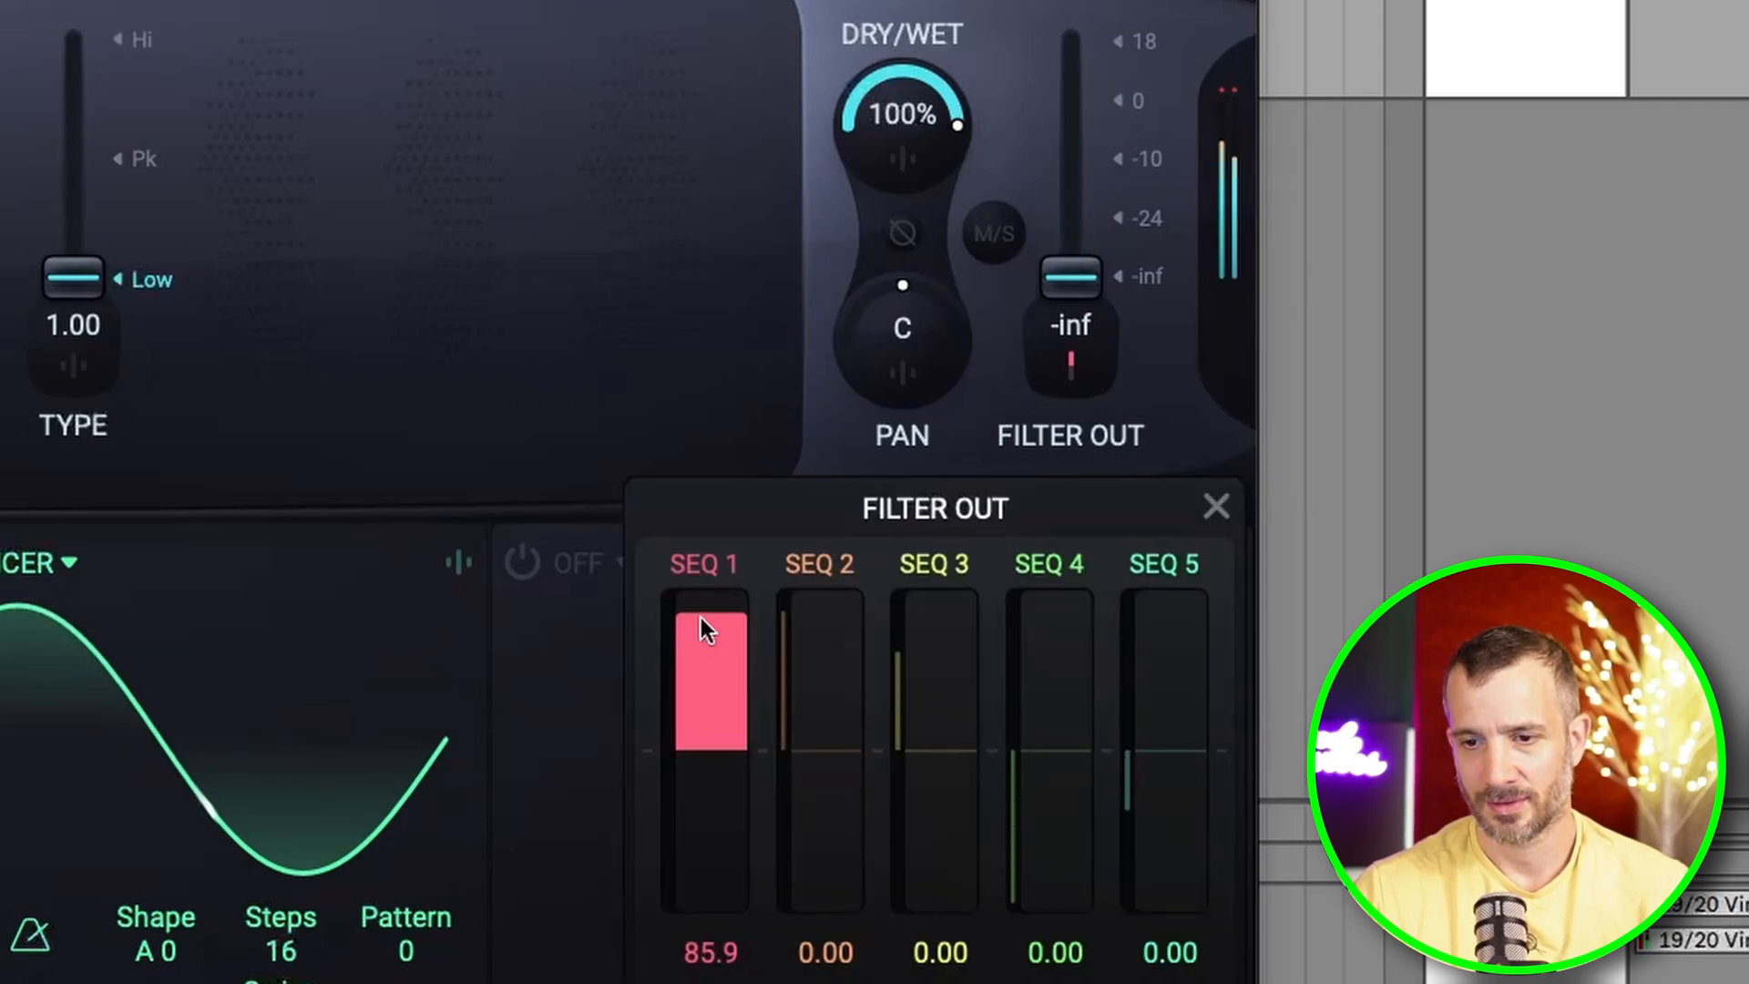
left_click(1203, 96)
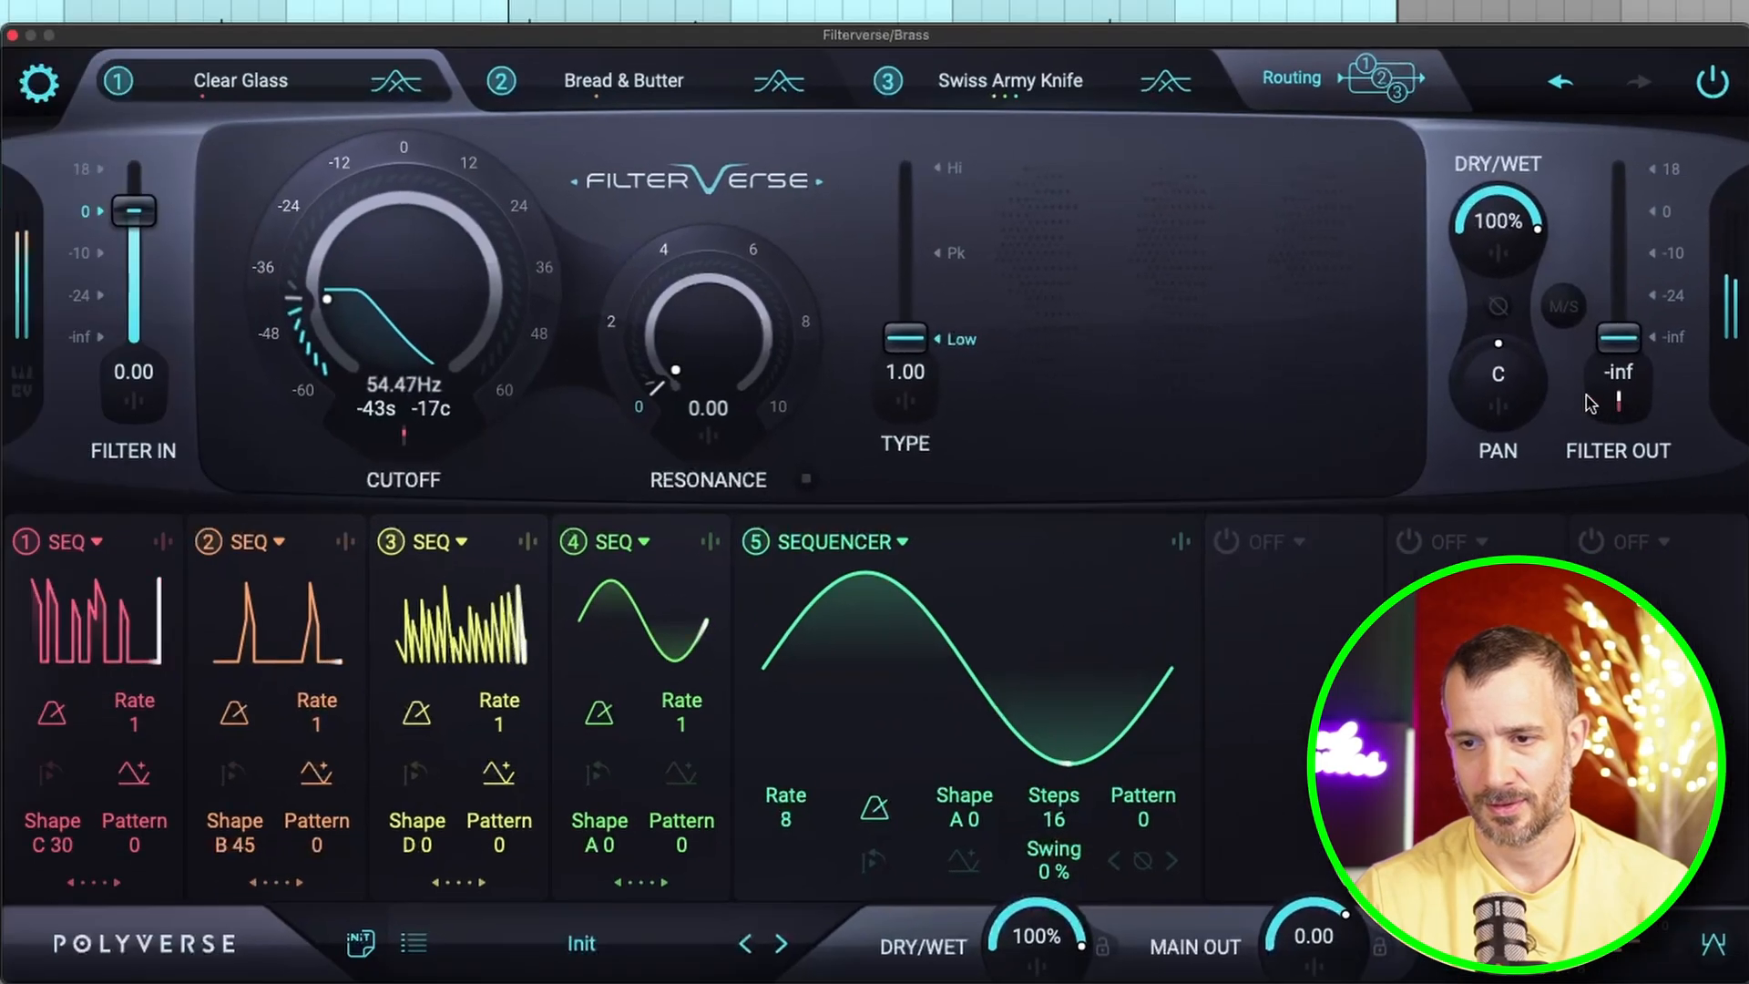
- Reduce sequencer 2's modulation of filter 2's Filter Out to 87.5
left_click(502, 81)
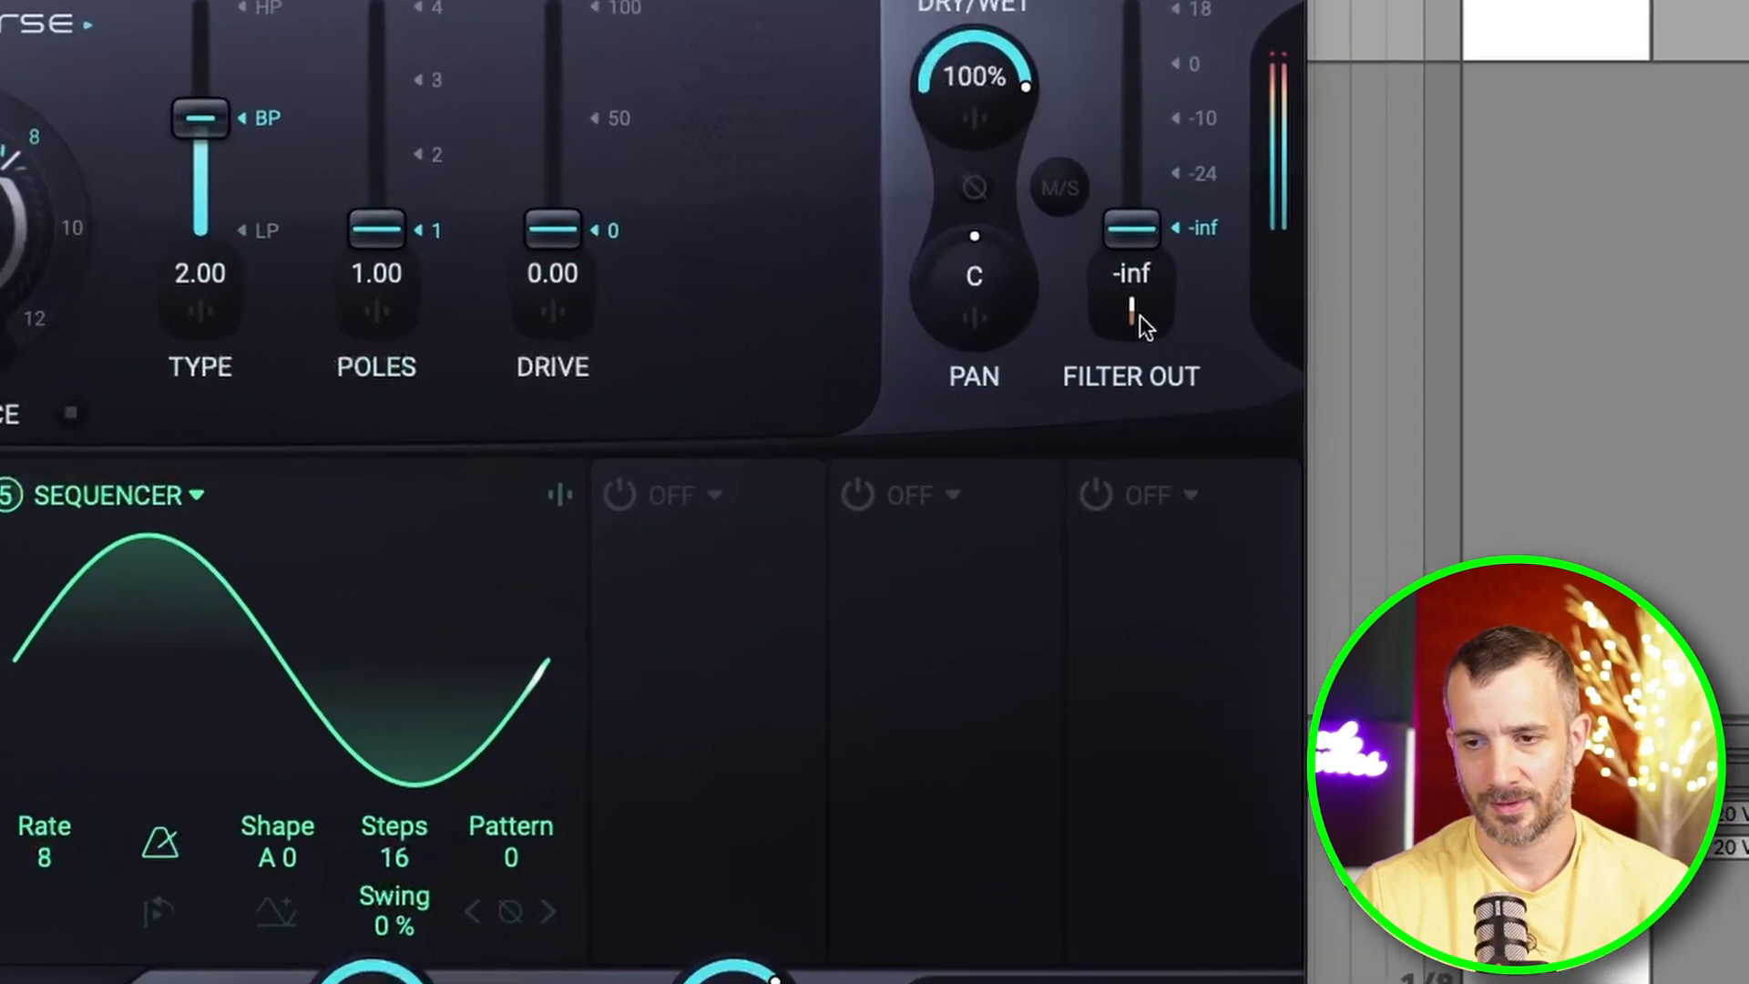
left_click(1136, 313)
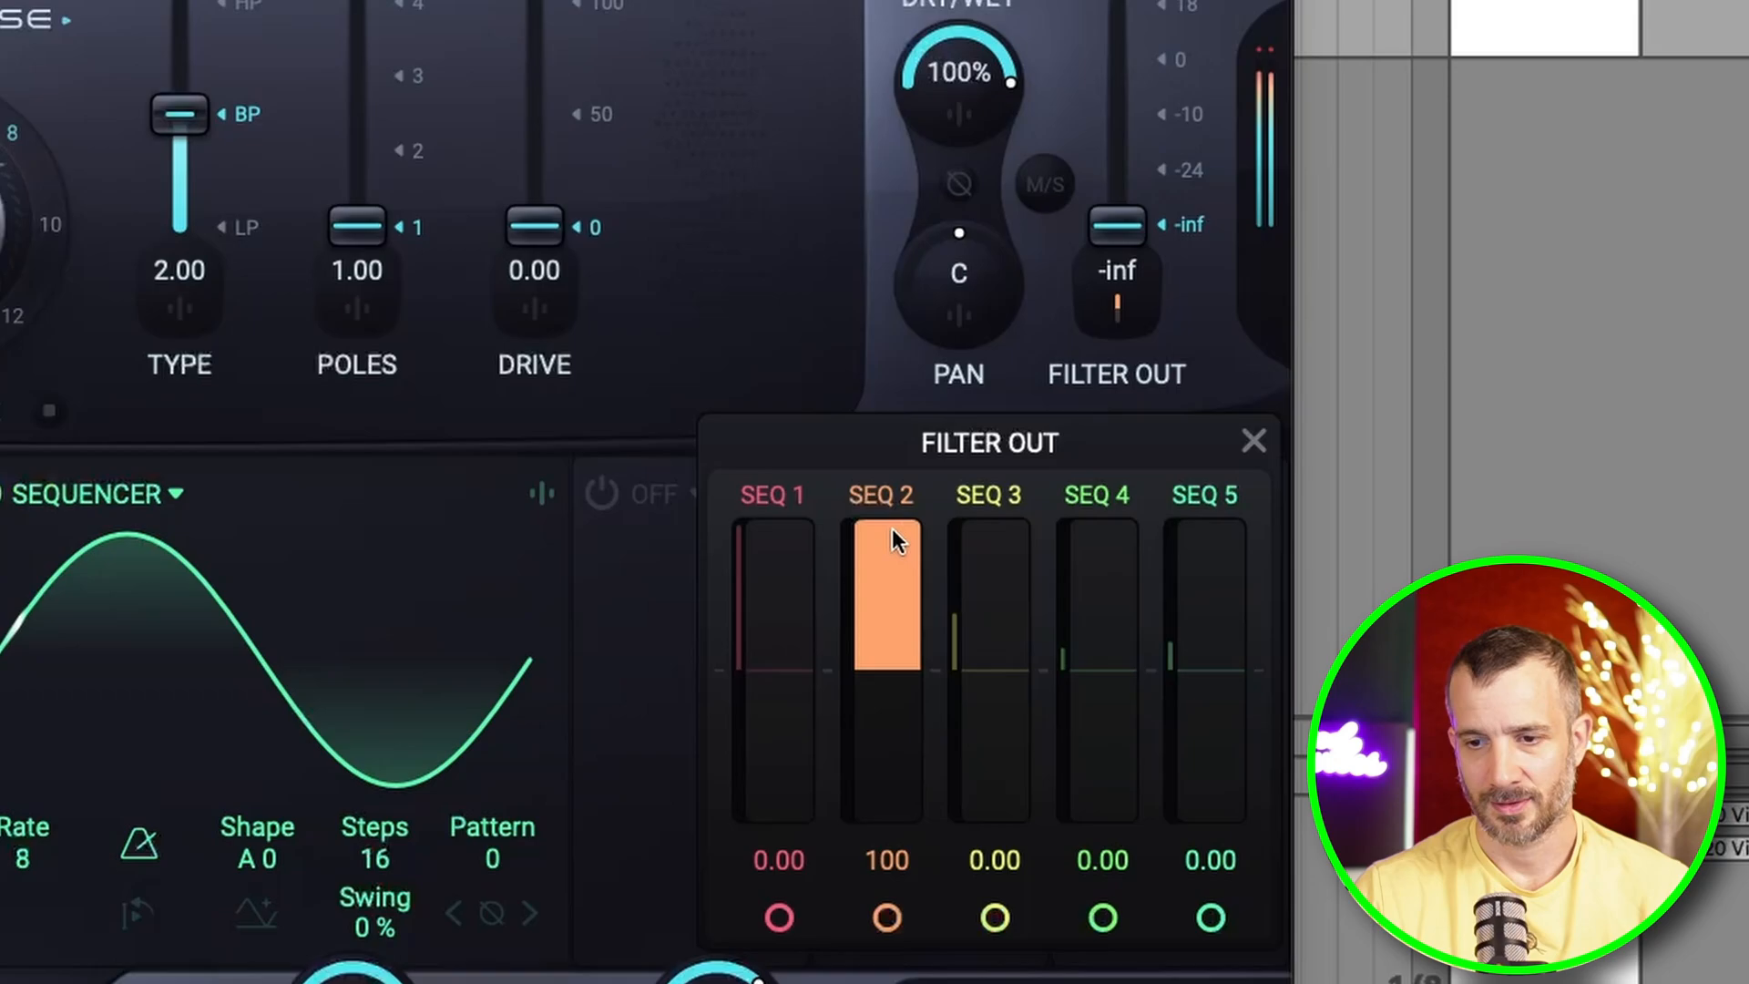
left_click_drag(893, 528, 893, 533)
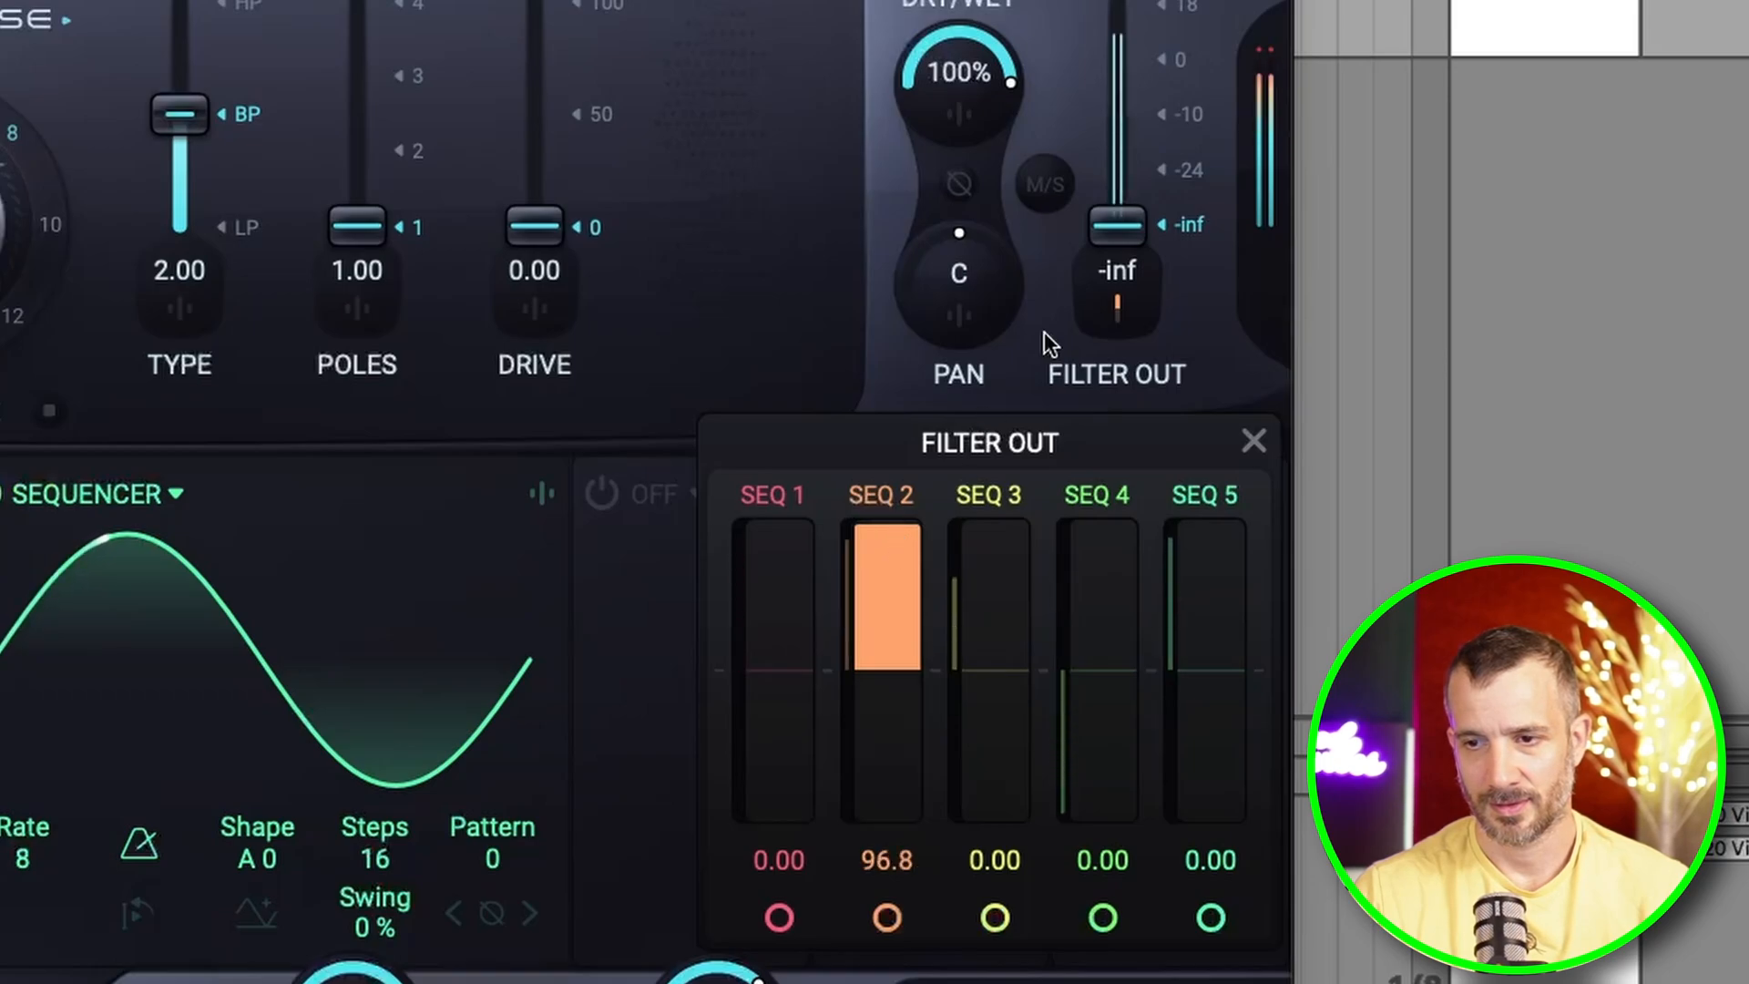
left_click(1271, 53)
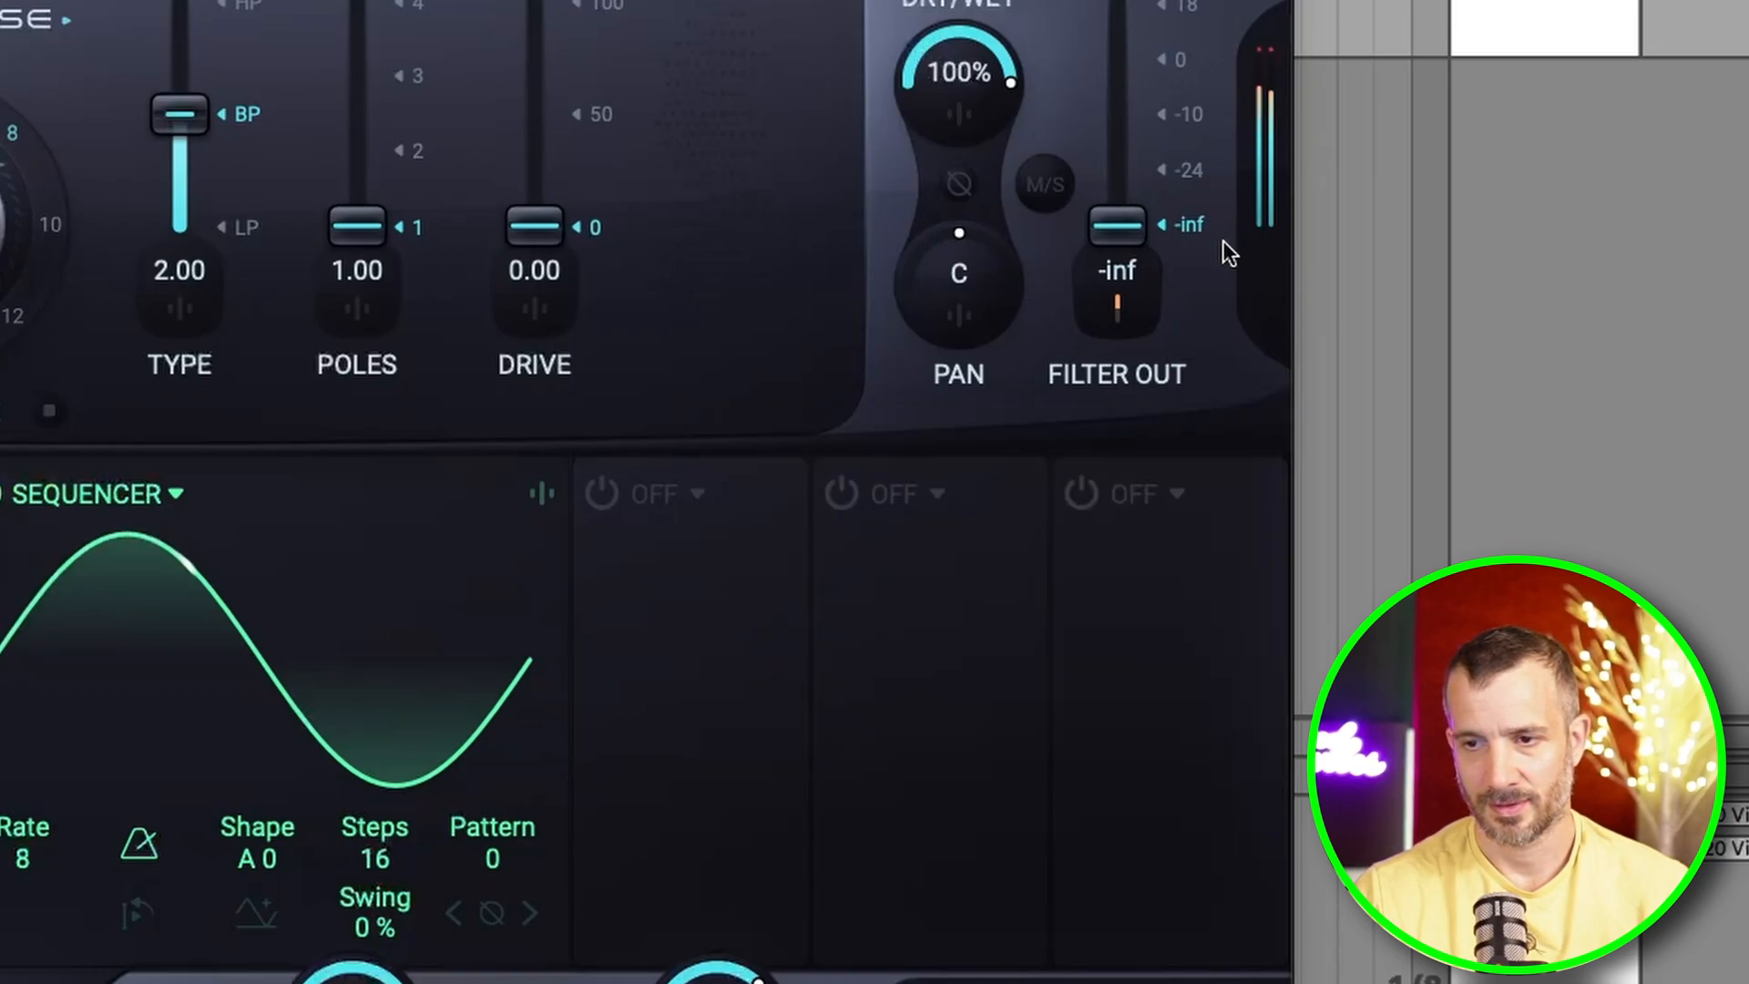
left_click(1093, 312)
left_click_drag(888, 532, 871, 552)
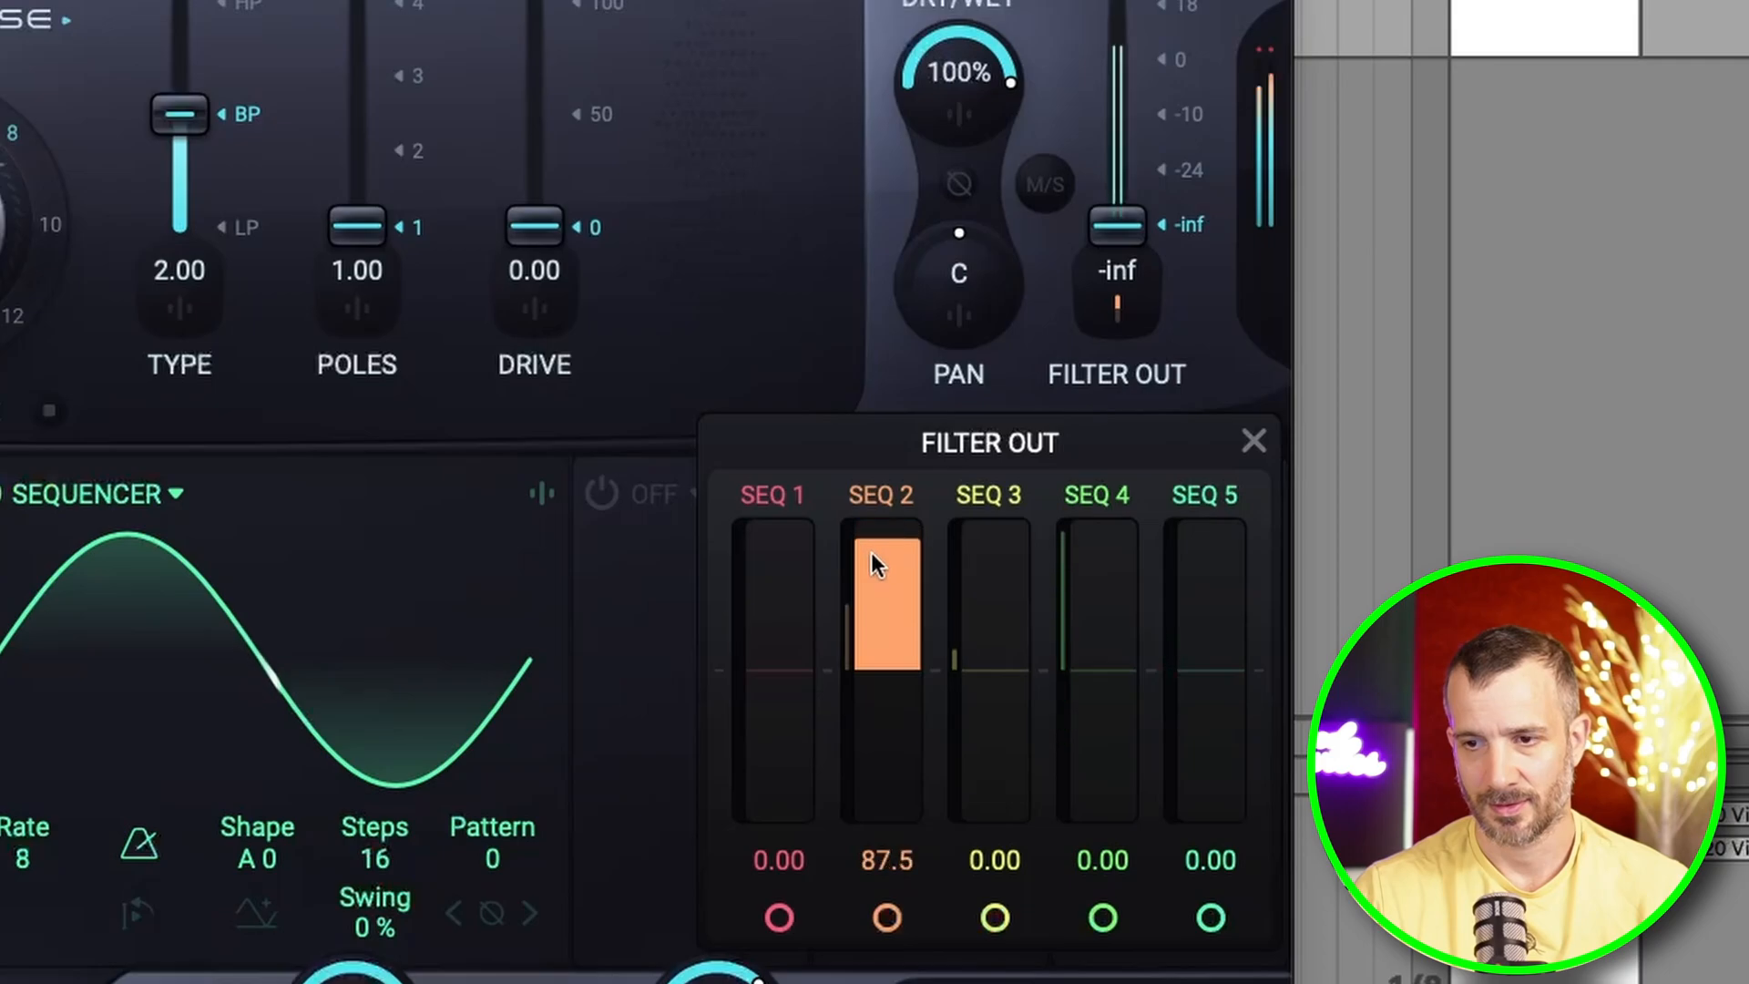
left_click(1274, 55)
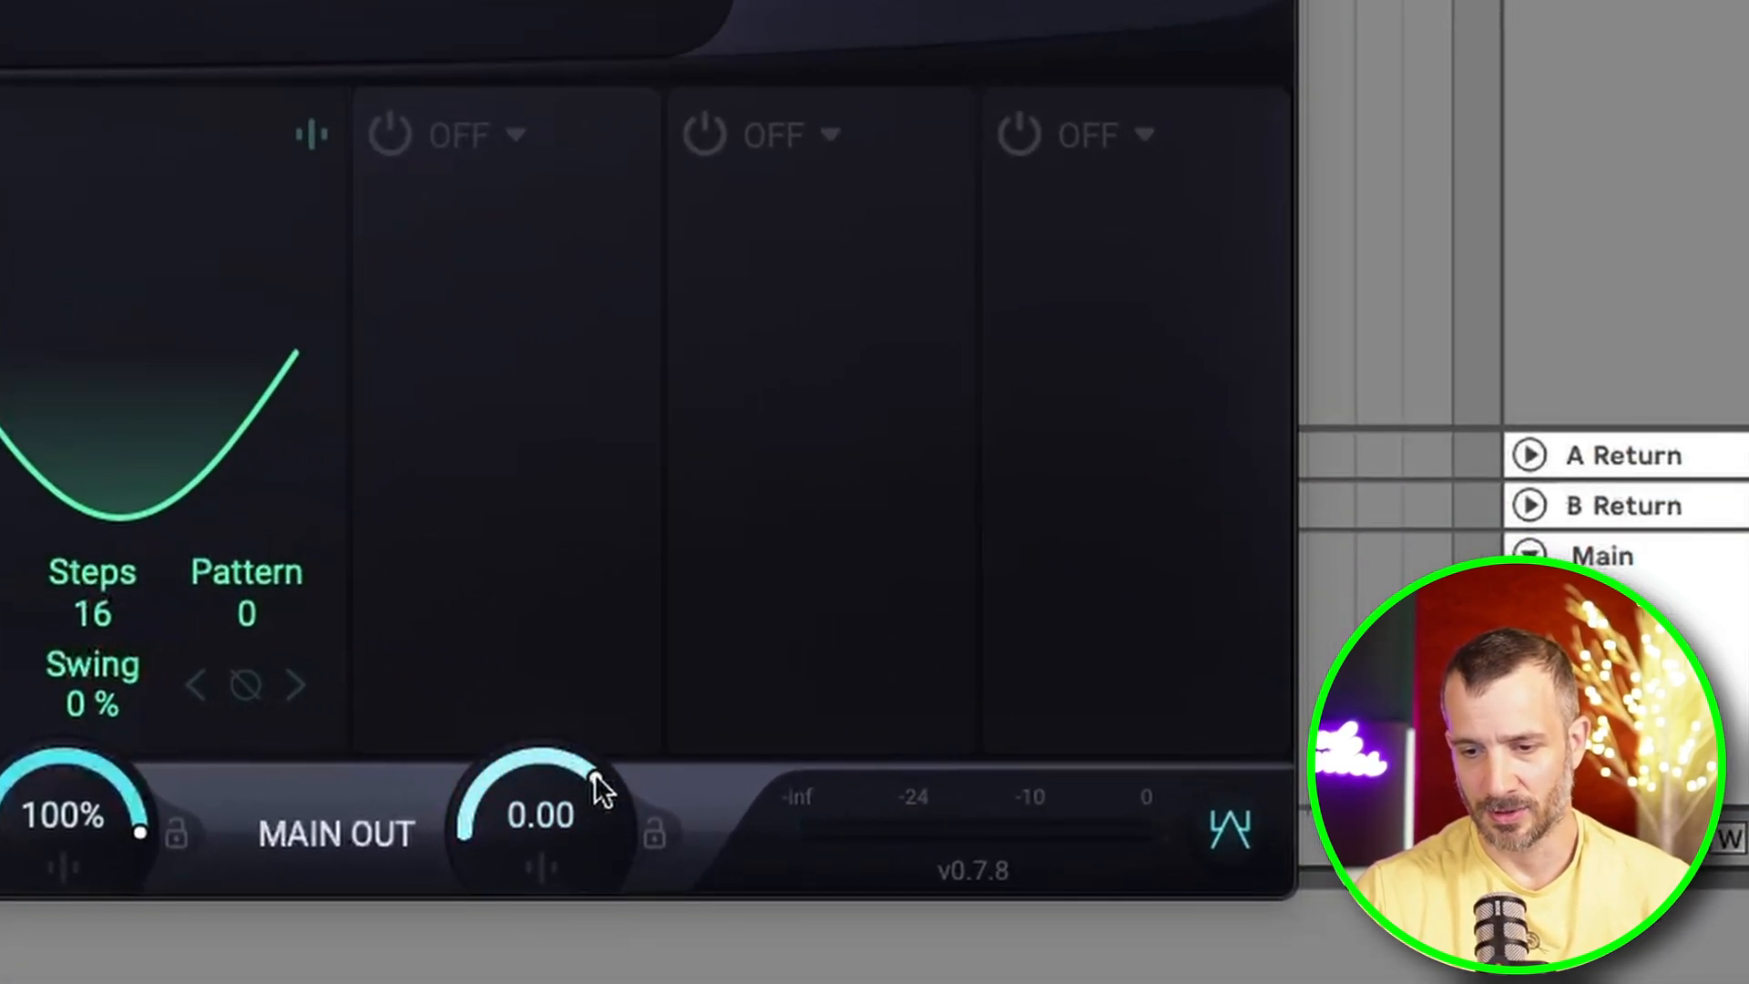
- Raise the plug-in's Main Out level to 6.68
left_click_drag(603, 778, 610, 789)
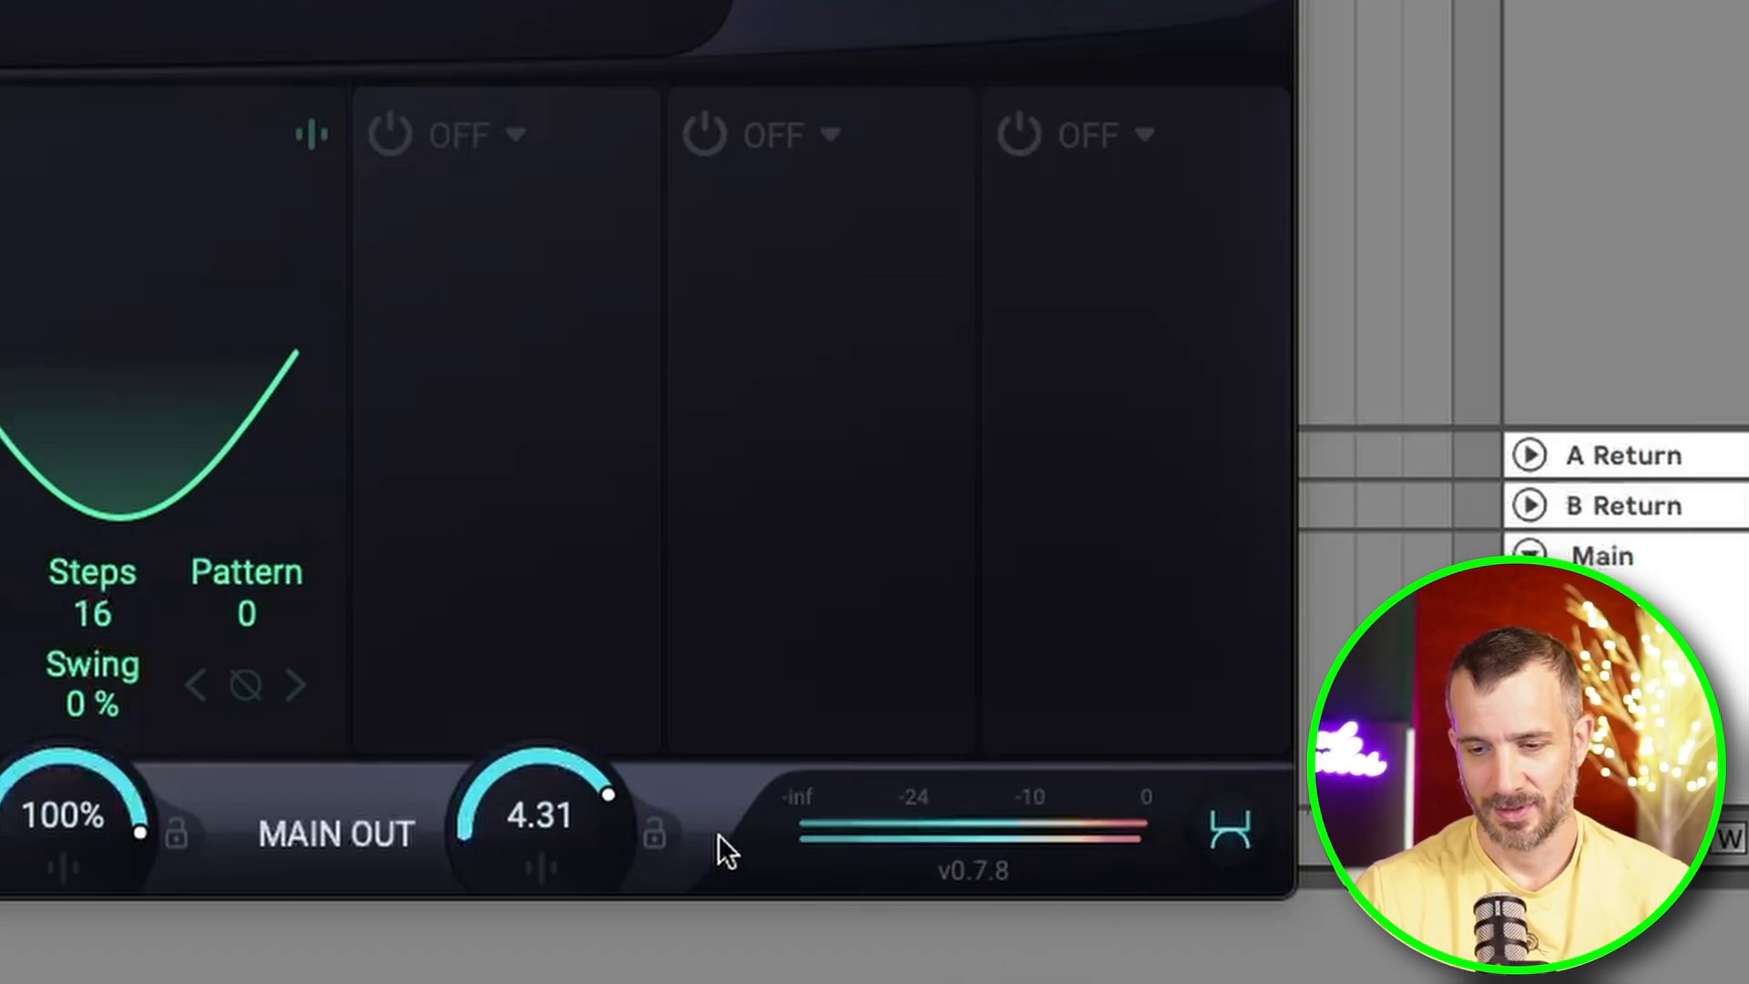
scroll(614, 794, "up", 3)
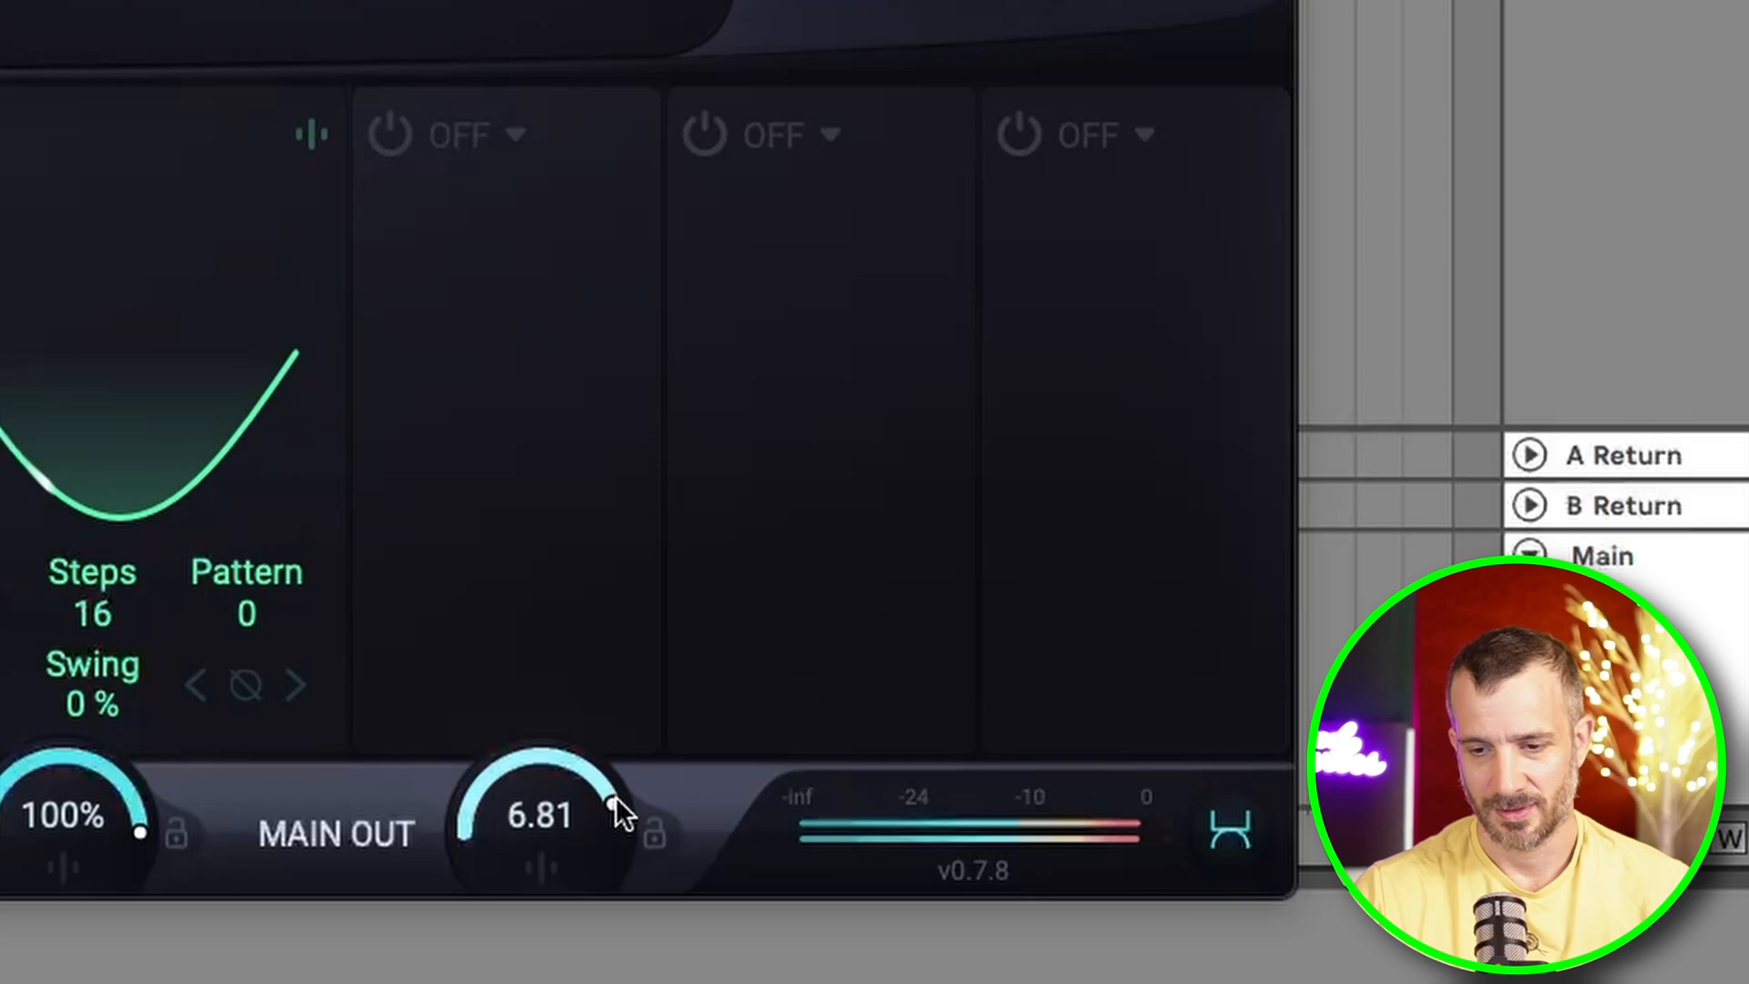
scroll(620, 798, "up", 1)
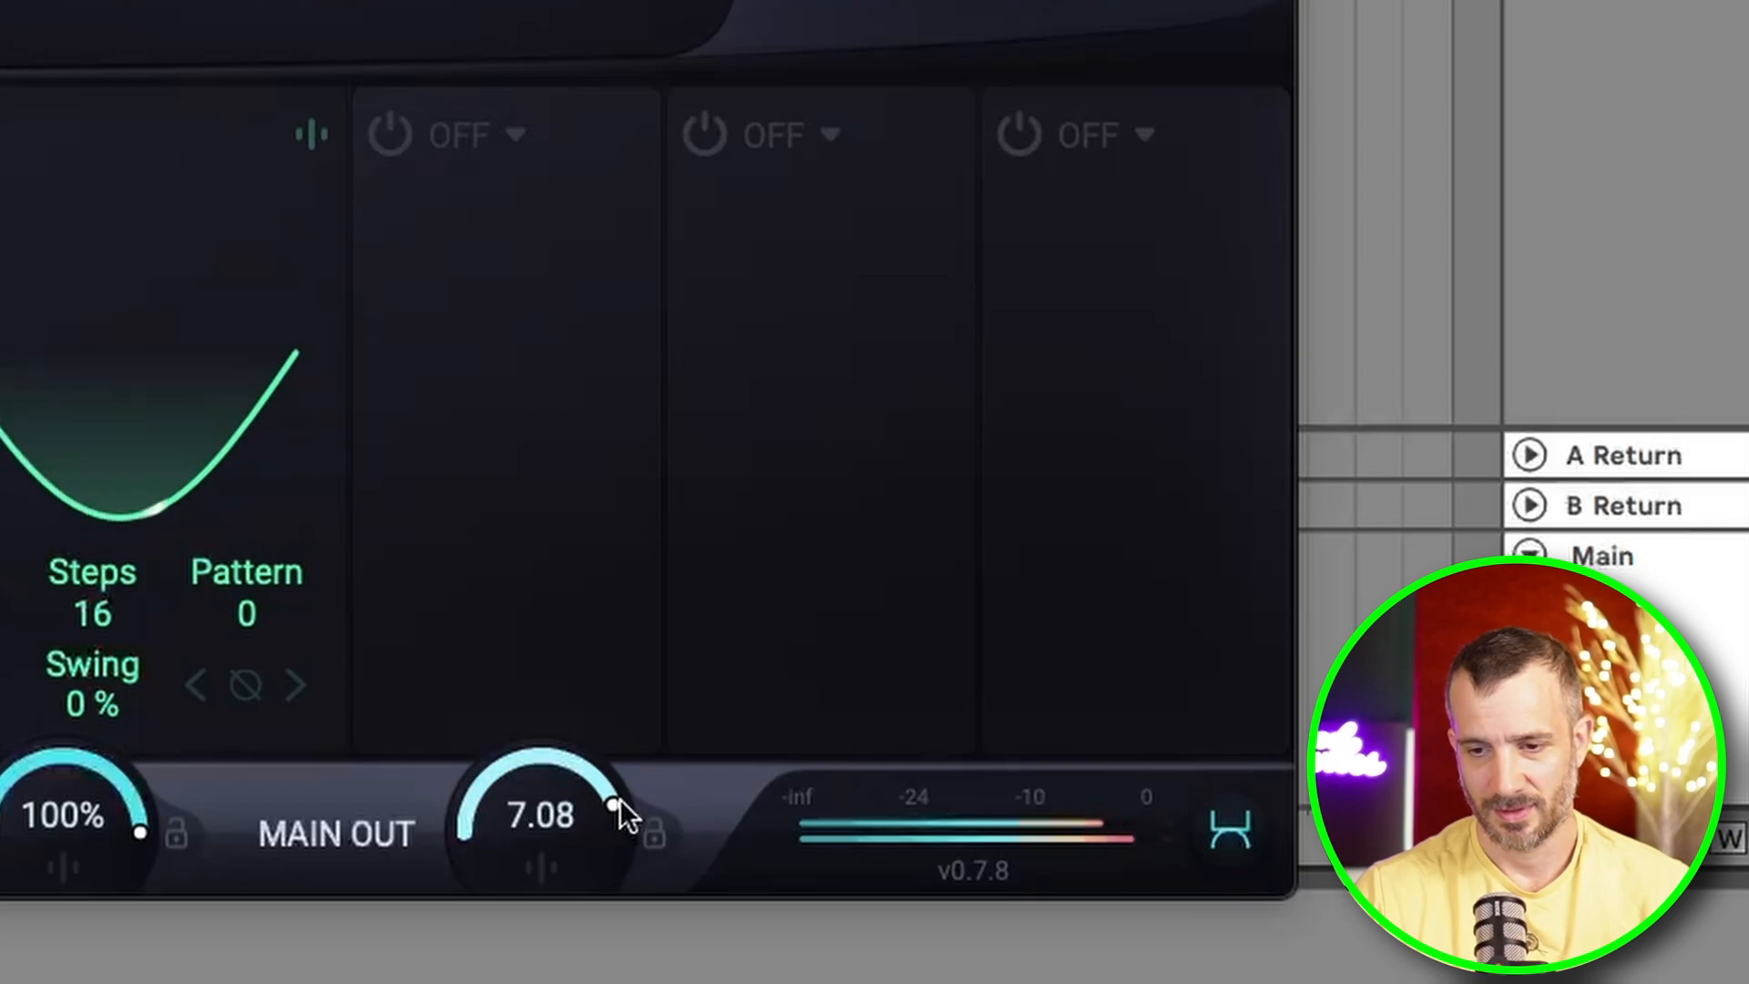
scroll(623, 798, "up", 1)
scroll(625, 798, "down", 2)
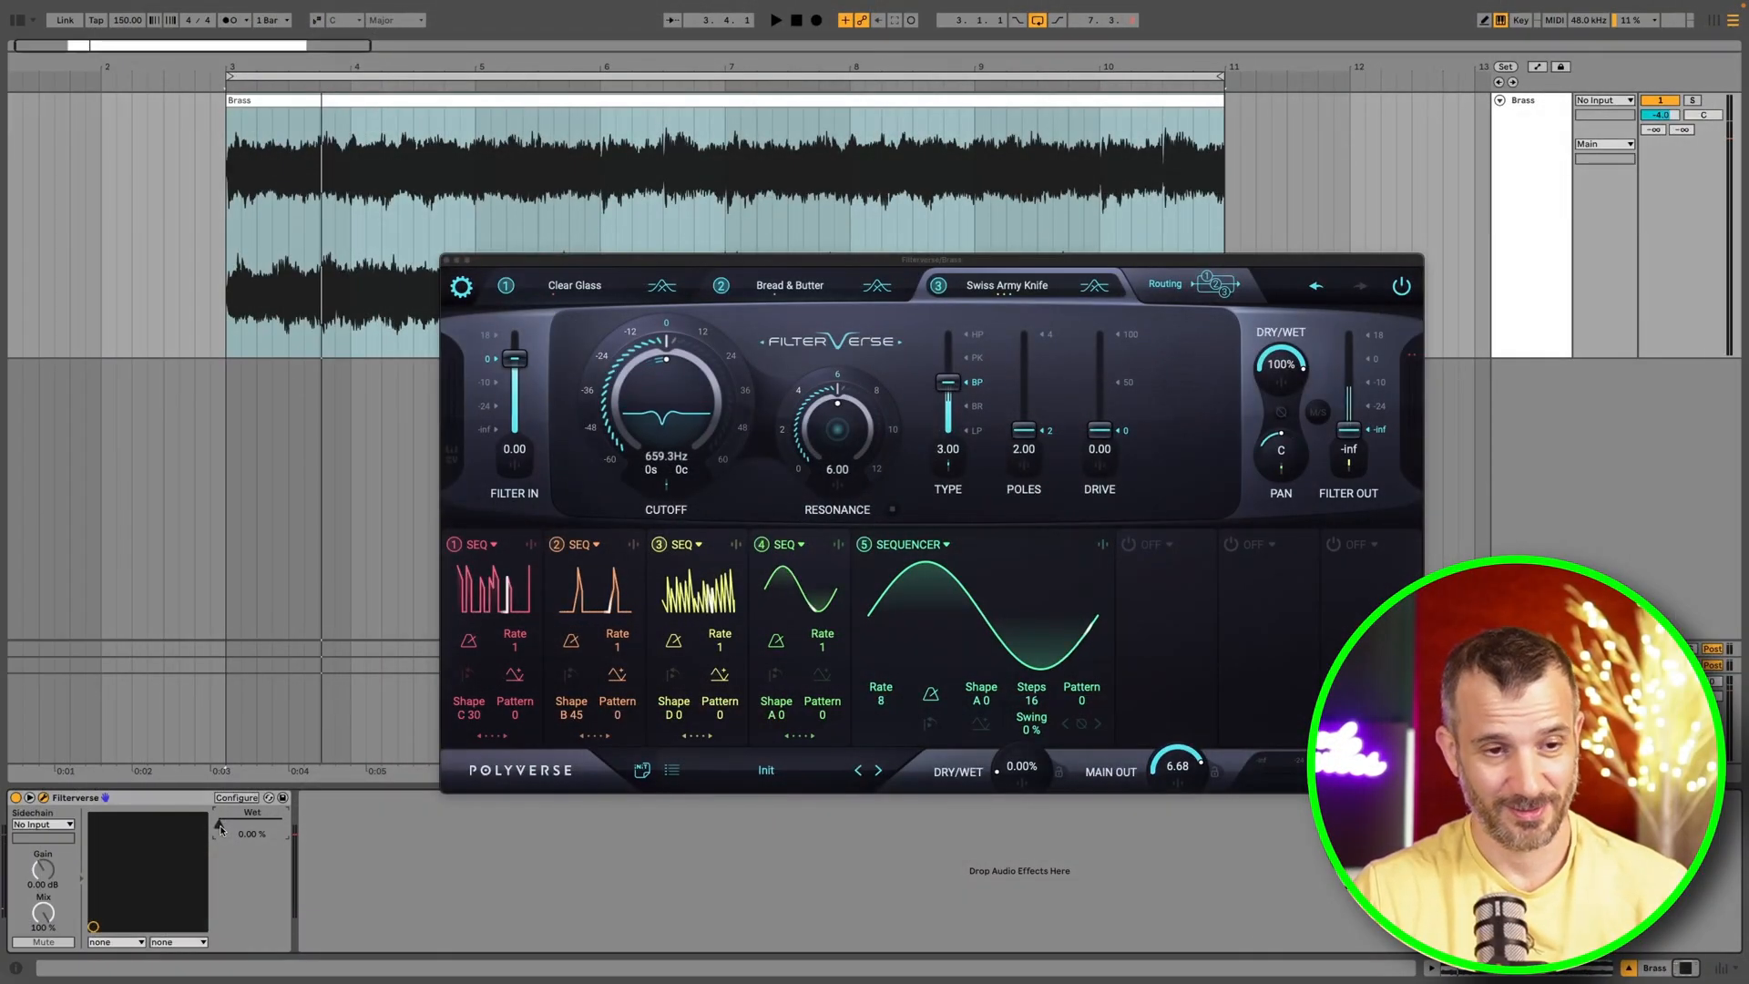
- Play the brass clip fully dry, and play it again with Filterverse's wet amount set to 100 %
key("space")
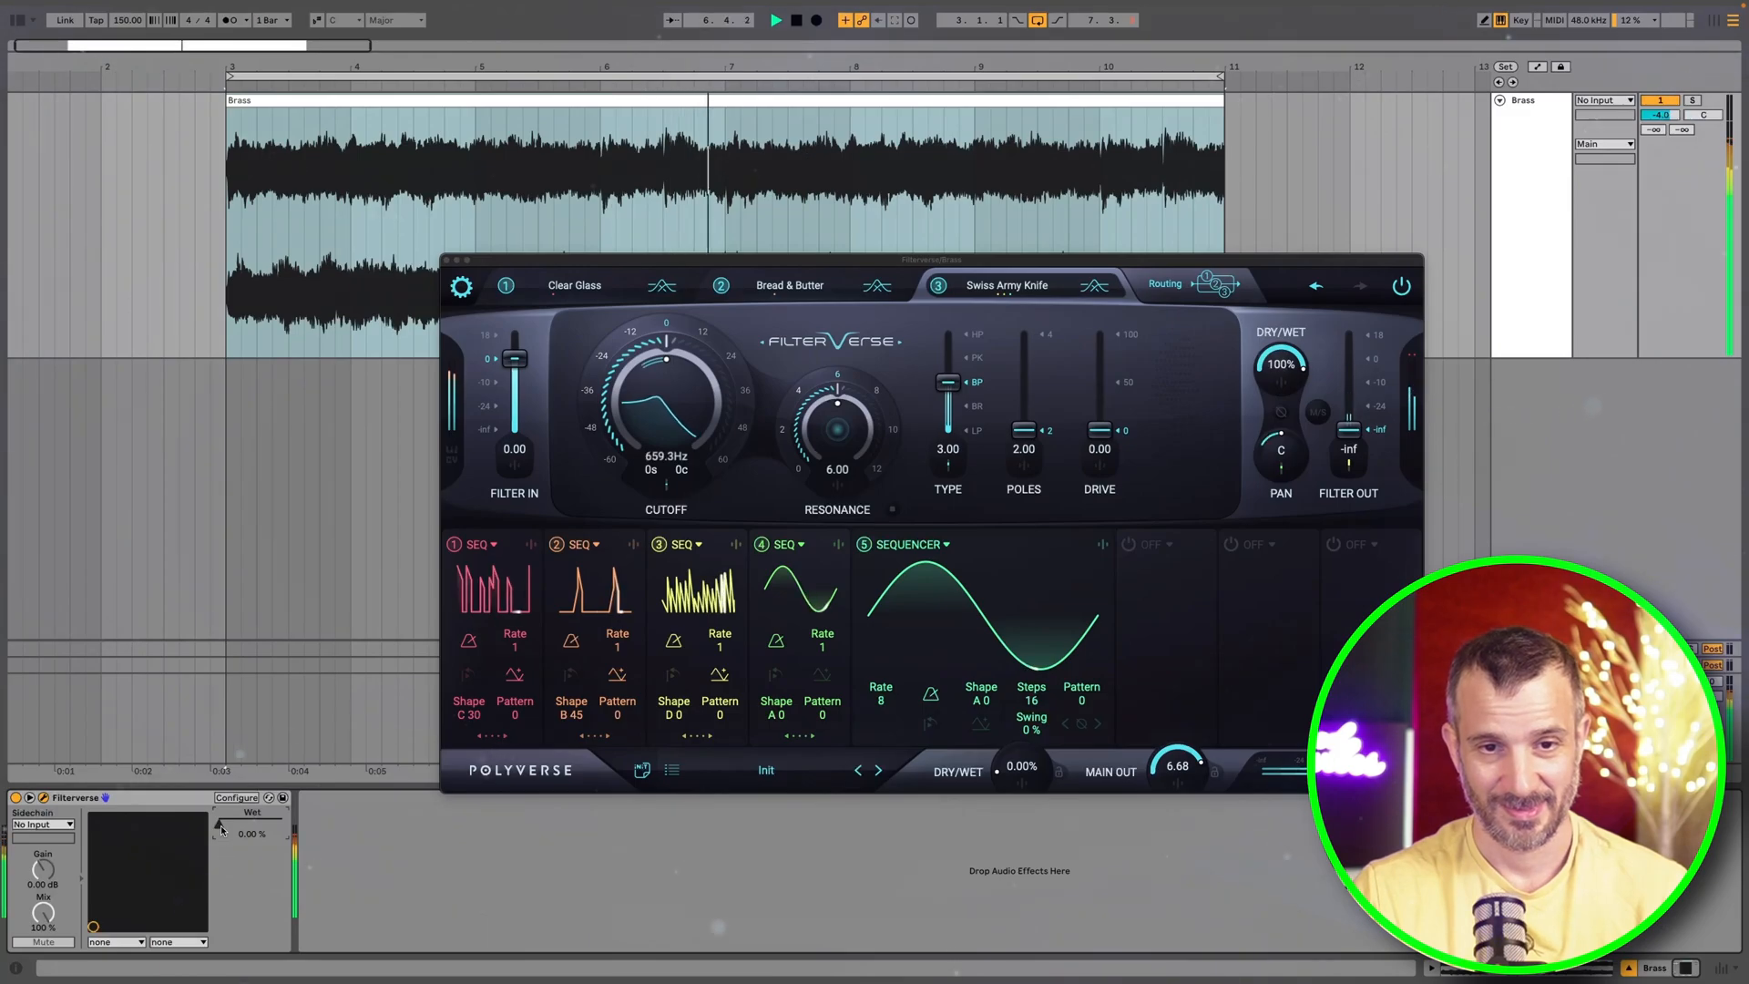
left_click_drag(221, 829, 281, 827)
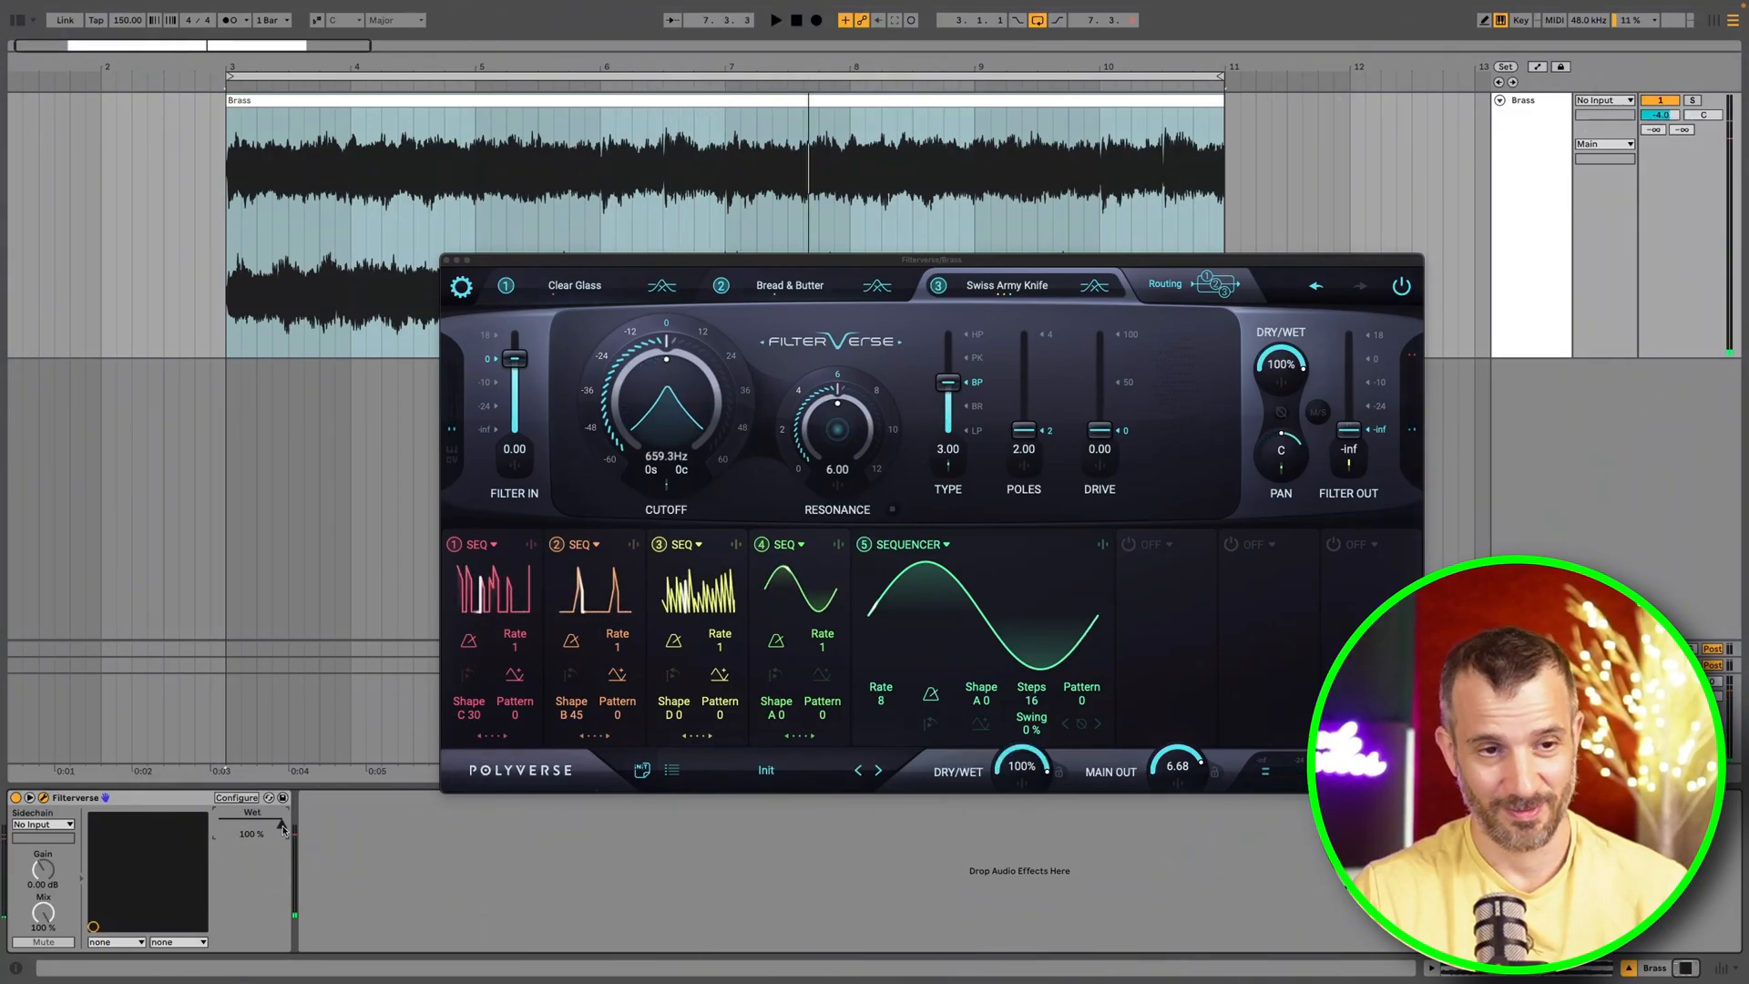
key("space")
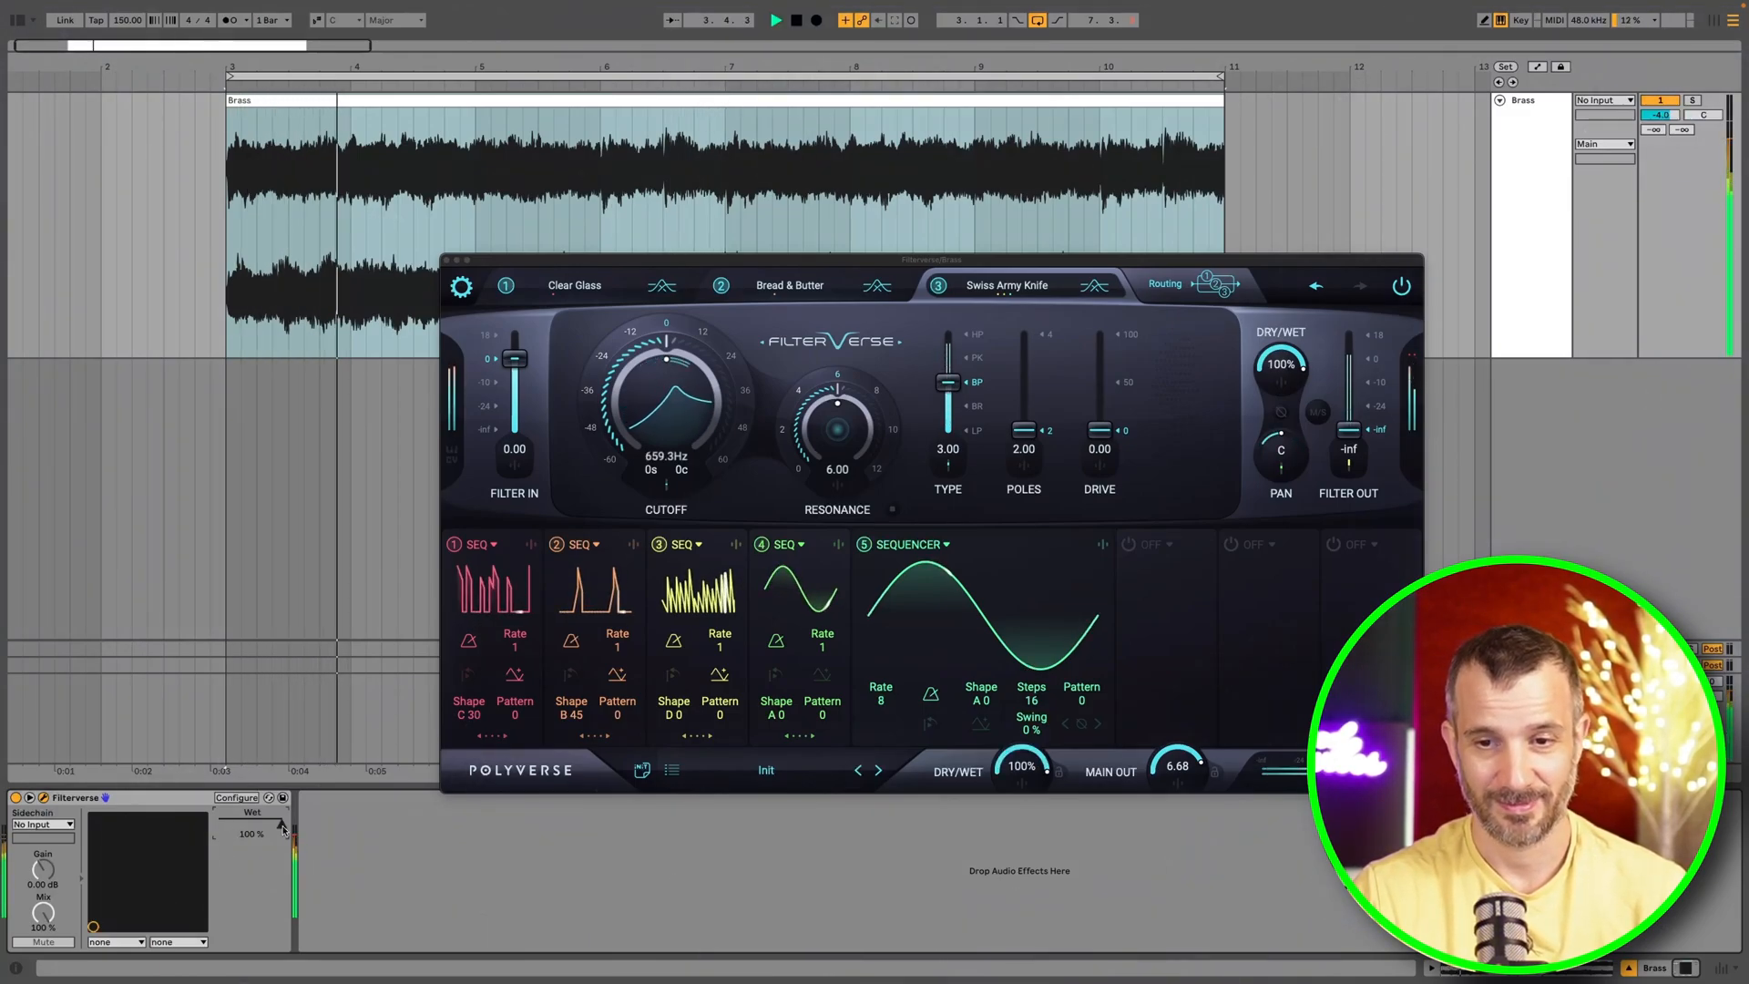